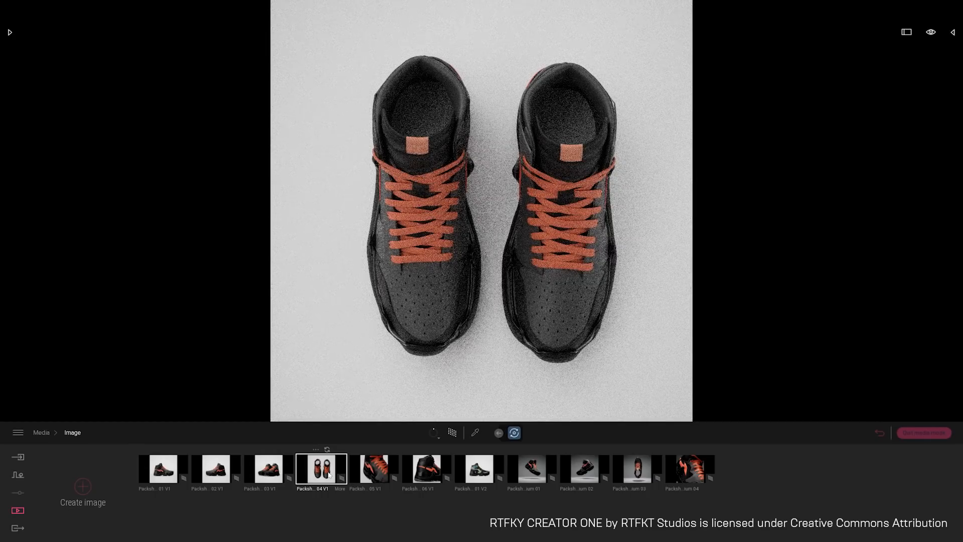
Examine the finished sneaker packshot images, including the close-up, side view, alternate colour version and floating-shoe shot
{"action": "left_click", "coordinate": [369, 472]}
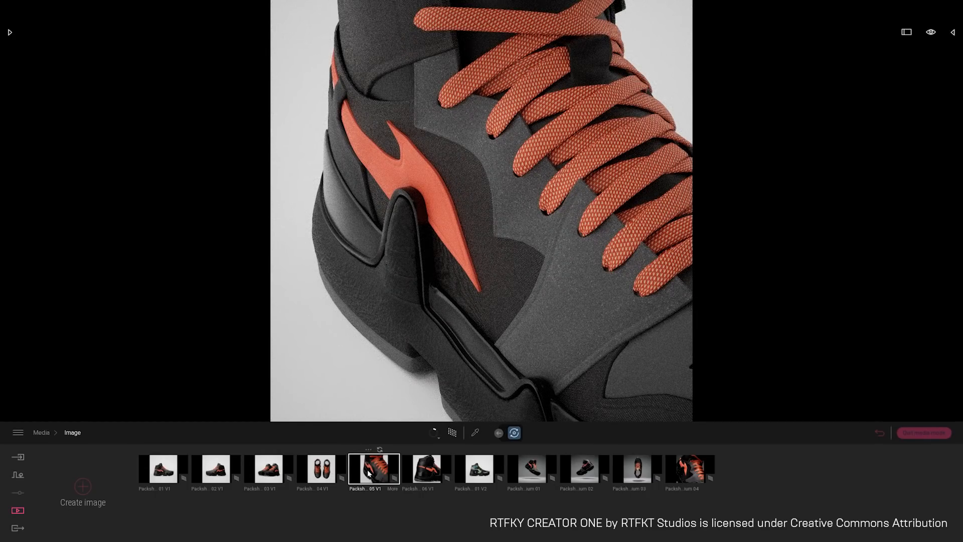
{"action": "left_click", "coordinate": [163, 469]}
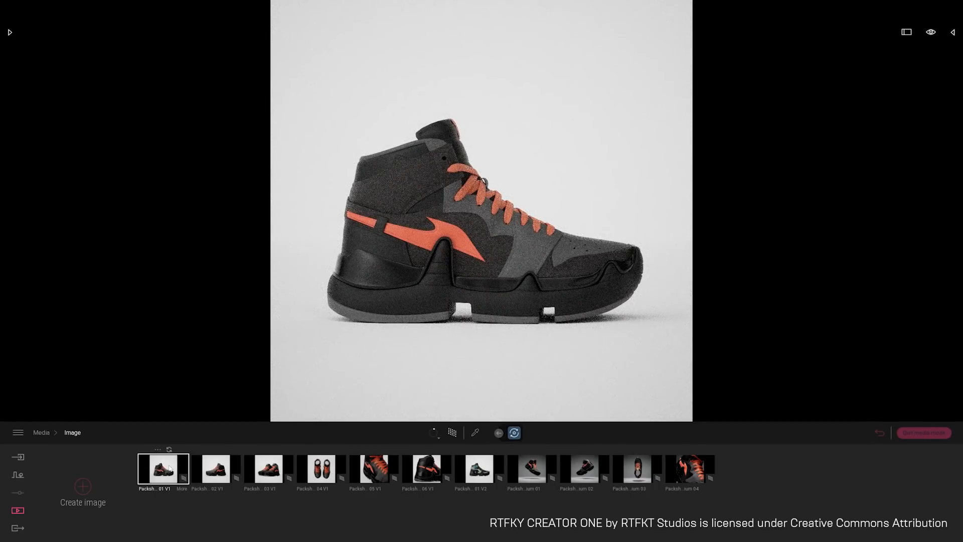
{"action": "left_click", "coordinate": [466, 466]}
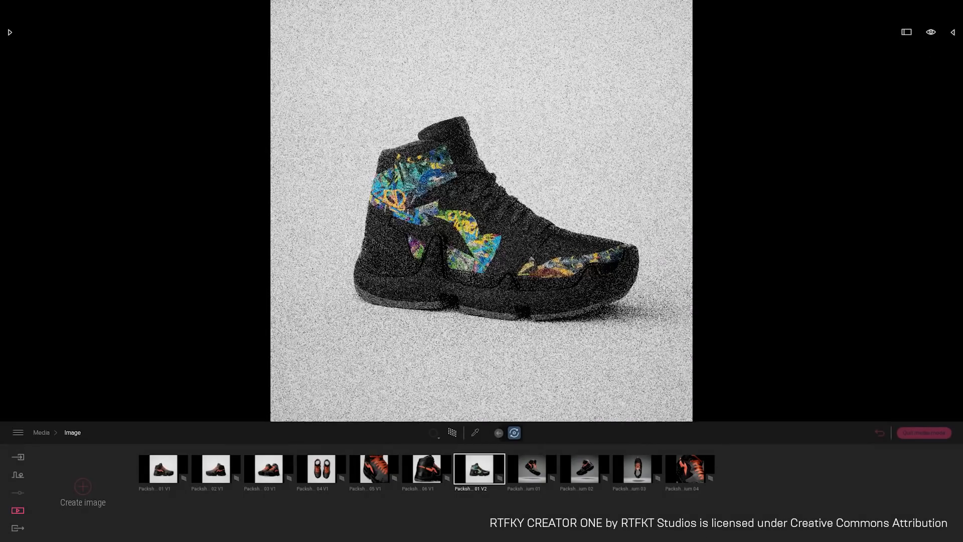
{"action": "left_click", "coordinate": [163, 468]}
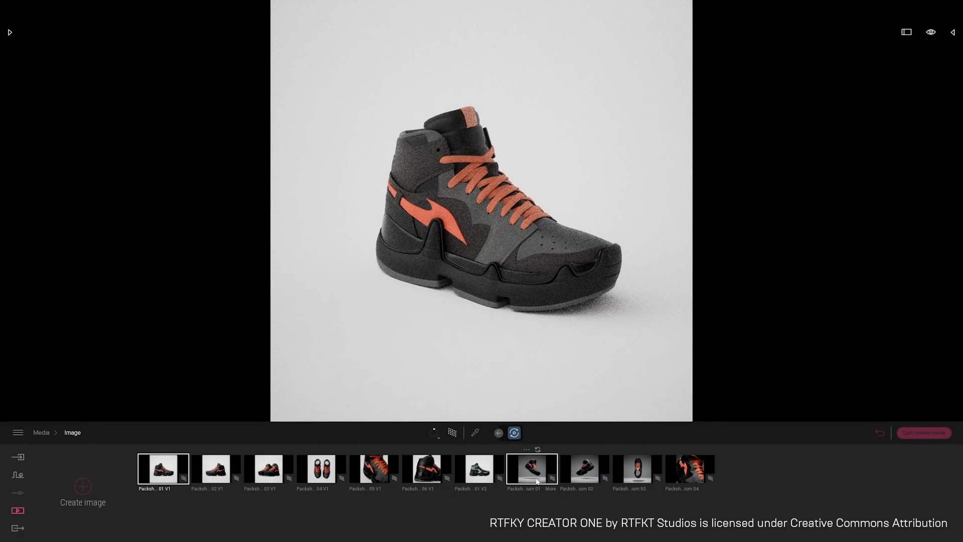
{"action": "left_click", "coordinate": [536, 476]}
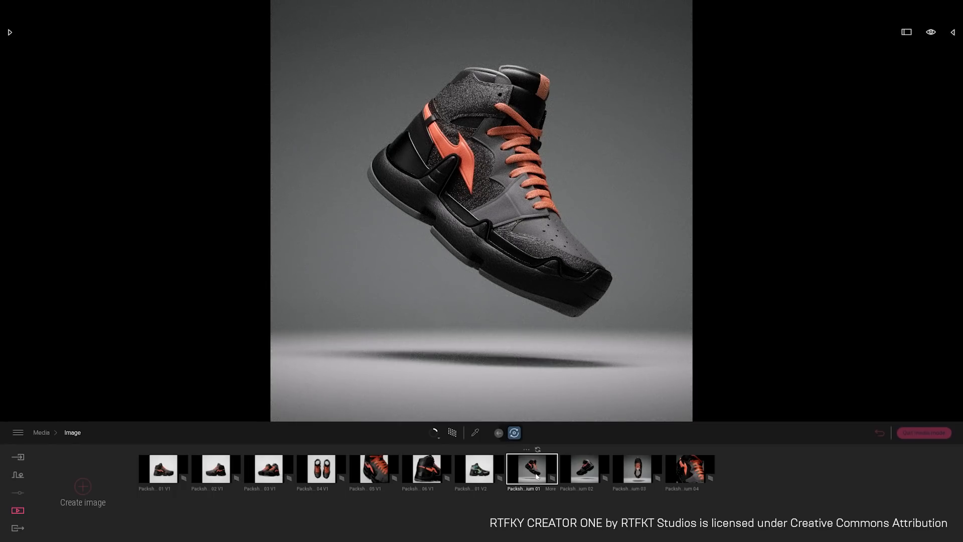
{"action": "mouse_move", "coordinate": [535, 279]}
{"action": "right_mouse_down"}
{"action": "mouse_move", "coordinate": [526, 242]}
{"action": "mouse_move", "coordinate": [547, 236]}
{"action": "right_mouse_up"}
{"action": "key", "text": "w"}
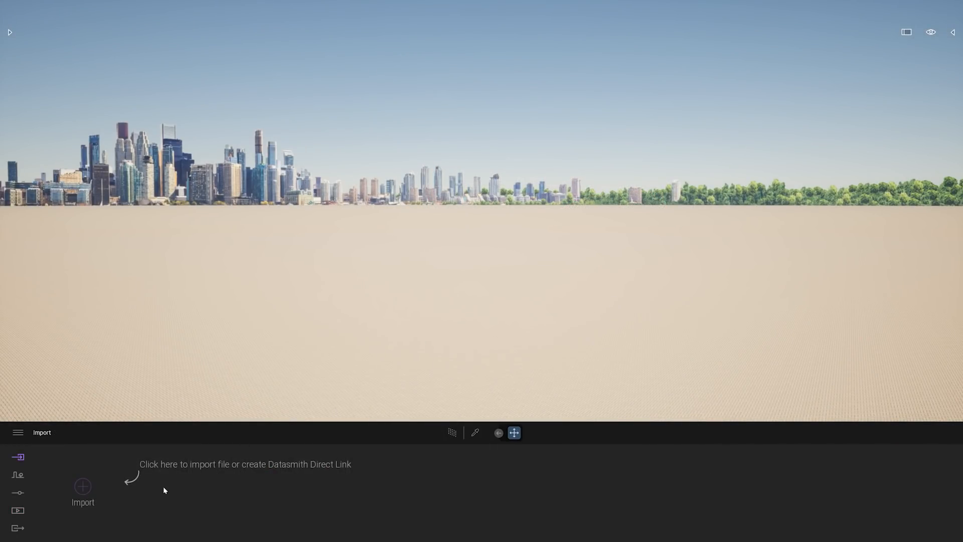
Import the Fashion_UEShoe.udatasmith geometry with the collapse option set to Keep hierarchy
{"action": "left_click", "coordinate": [84, 486]}
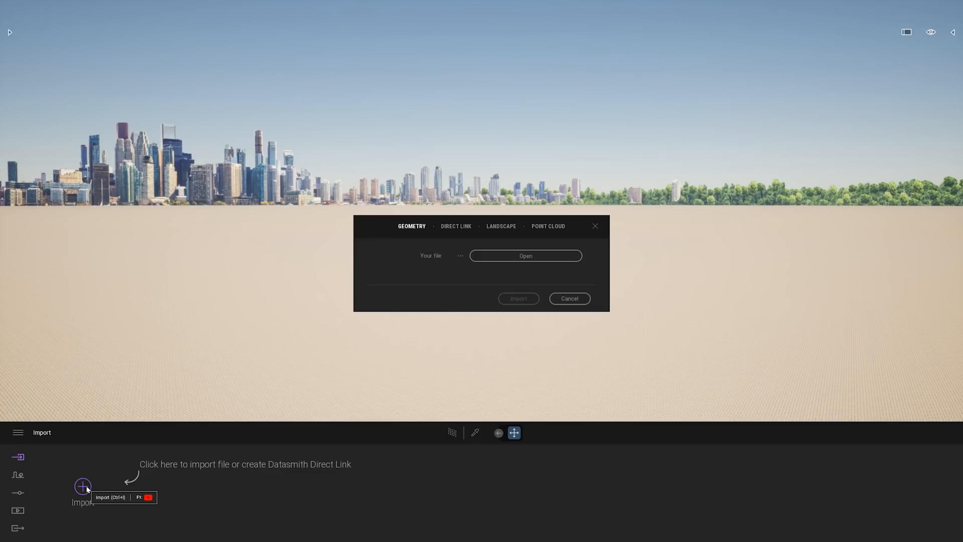
{"action": "left_click", "coordinate": [536, 256]}
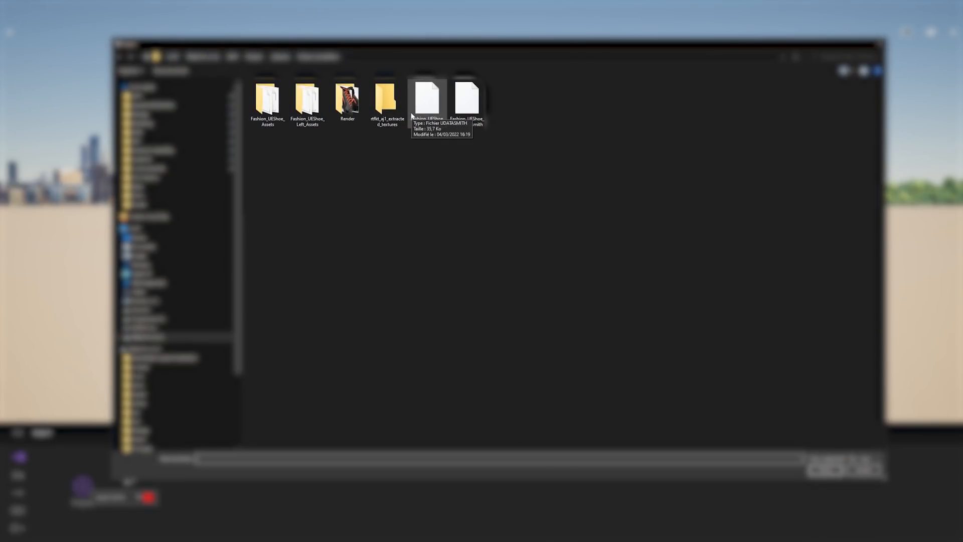
{"action": "left_click", "coordinate": [427, 103]}
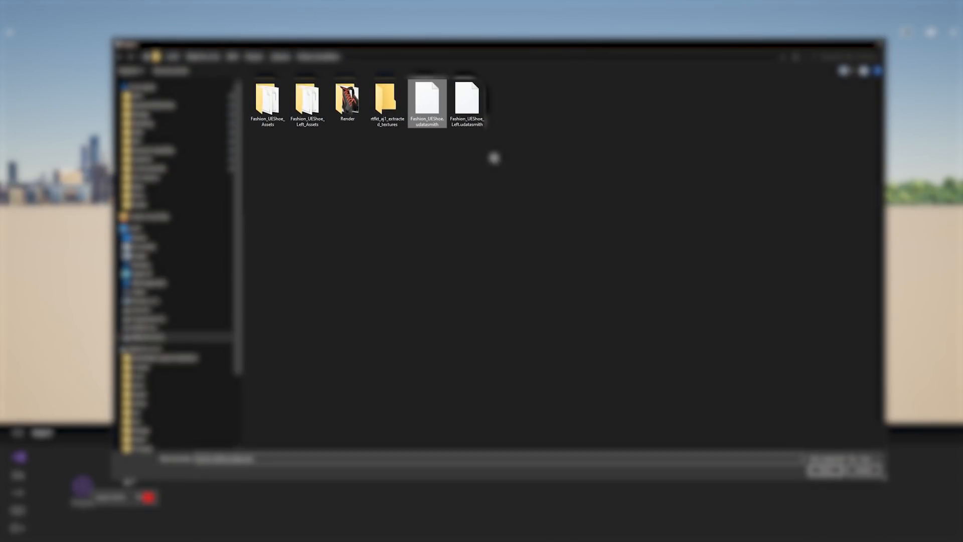
{"action": "left_click", "coordinate": [825, 471]}
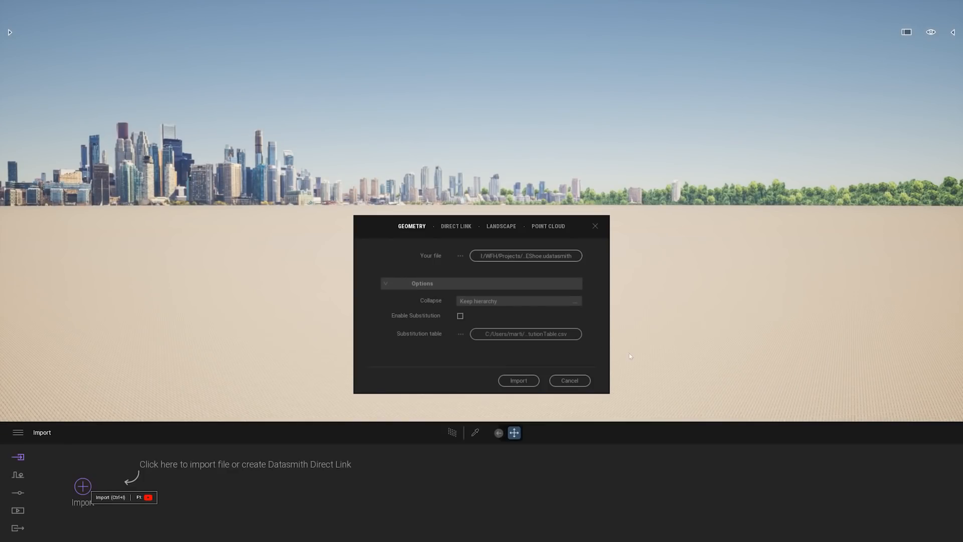
{"action": "left_click", "coordinate": [480, 303]}
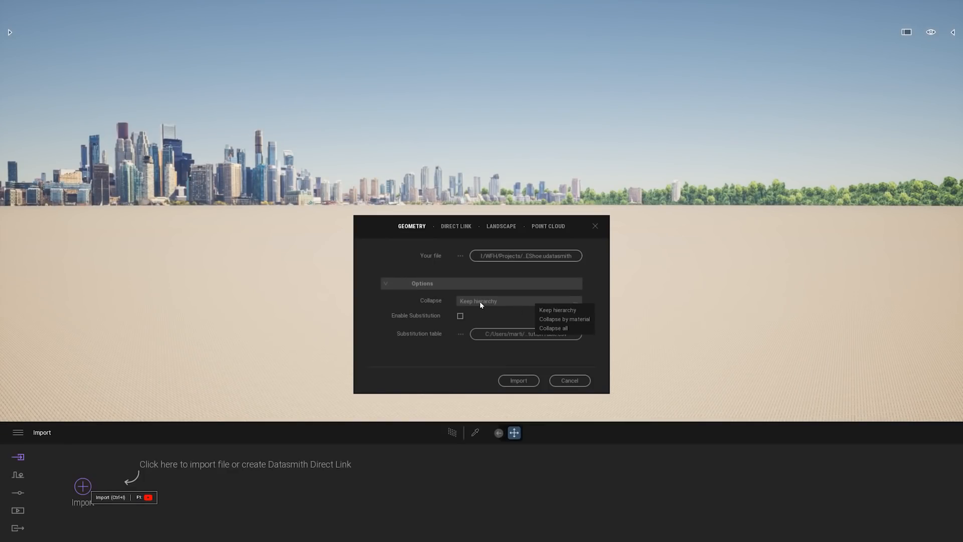
{"action": "left_click", "coordinate": [568, 311]}
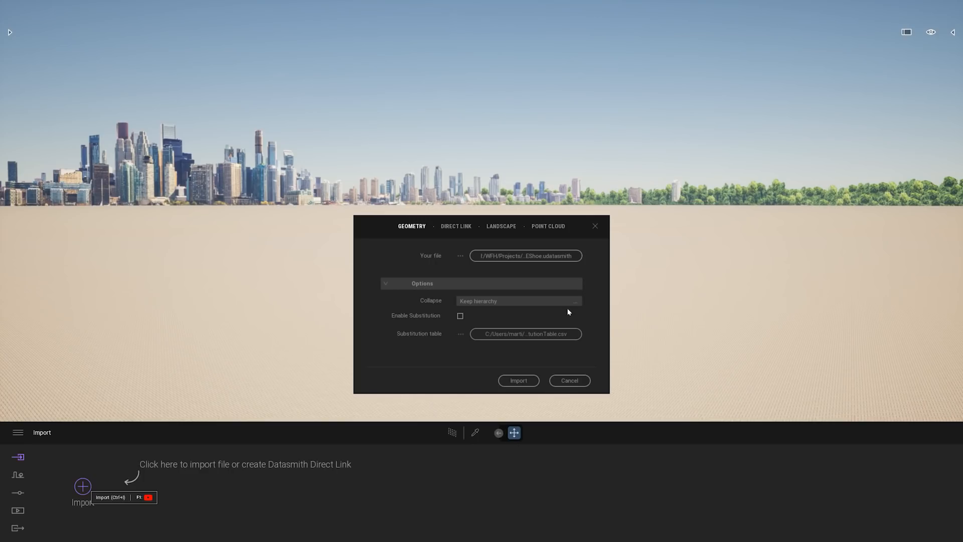
{"action": "left_click", "coordinate": [519, 380]}
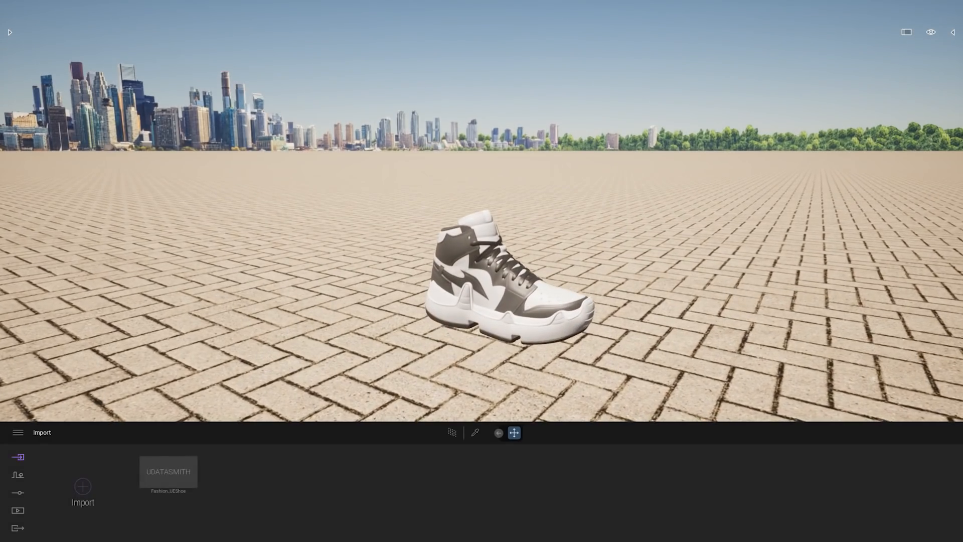
Delete the paved ground beneath the imported shoe
{"action": "key", "text": "q"}
{"action": "right_click_drag", "start_coordinate": [481, 214], "coordinate": [507, 223]}
{"action": "right_click_drag", "start_coordinate": [603, 219], "coordinate": [692, 298]}
{"action": "key", "text": "s"}
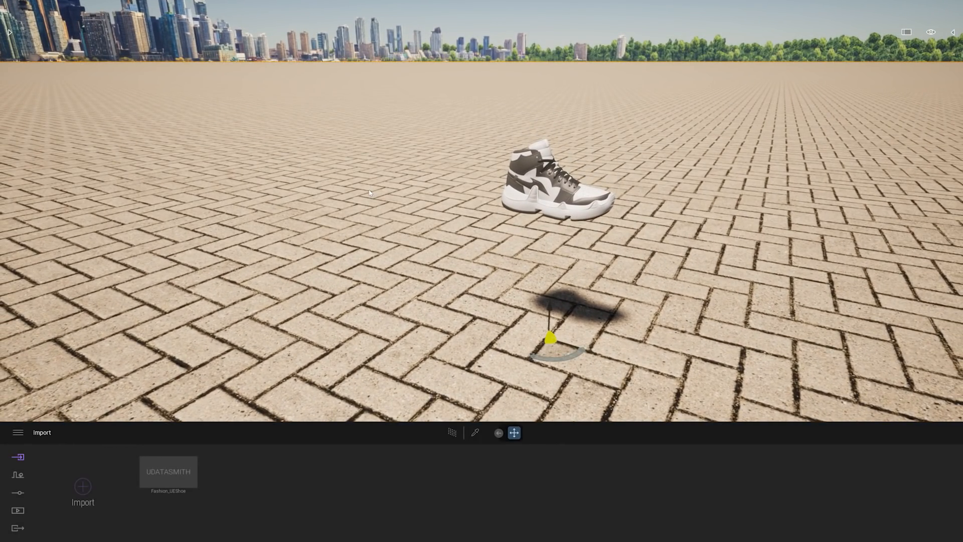
{"action": "key", "text": "Delete"}
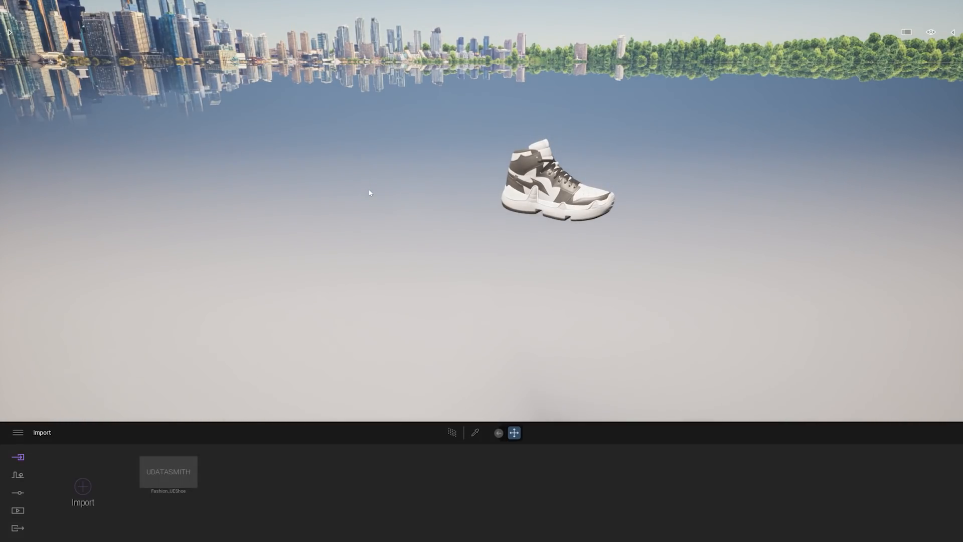
Set the location's background picture to None
{"action": "right_click_drag", "start_coordinate": [480, 200], "coordinate": [360, 205]}
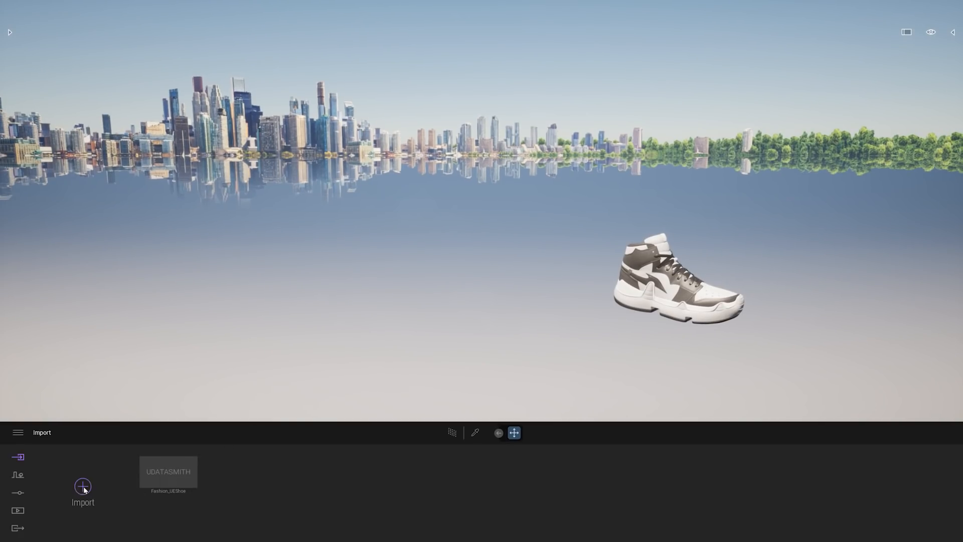
{"action": "left_click", "coordinate": [18, 494]}
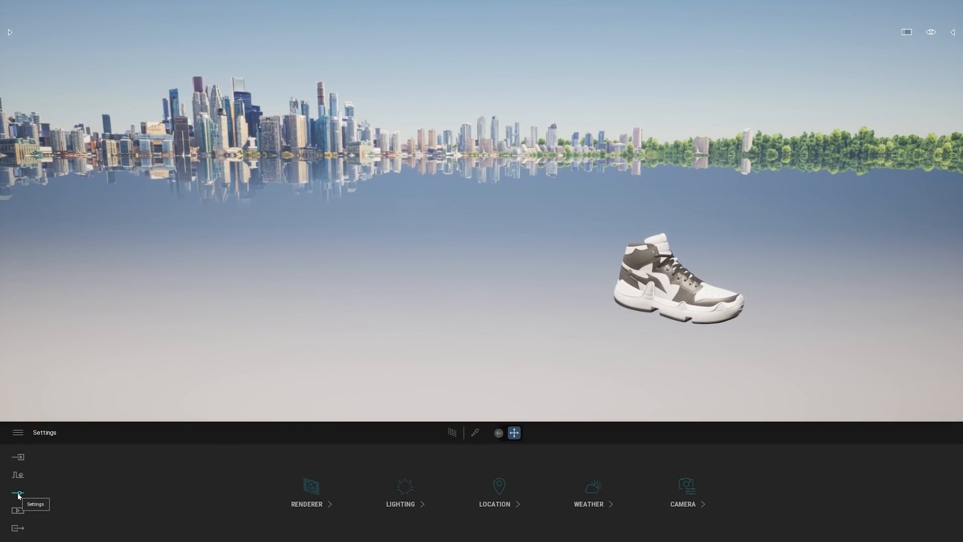
{"action": "left_click", "coordinate": [489, 486]}
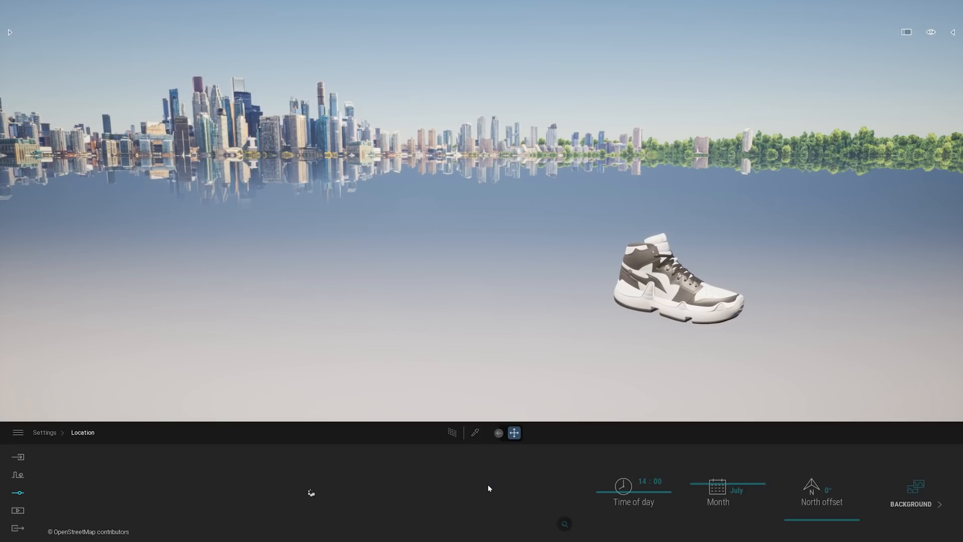
{"action": "left_click", "coordinate": [899, 484]}
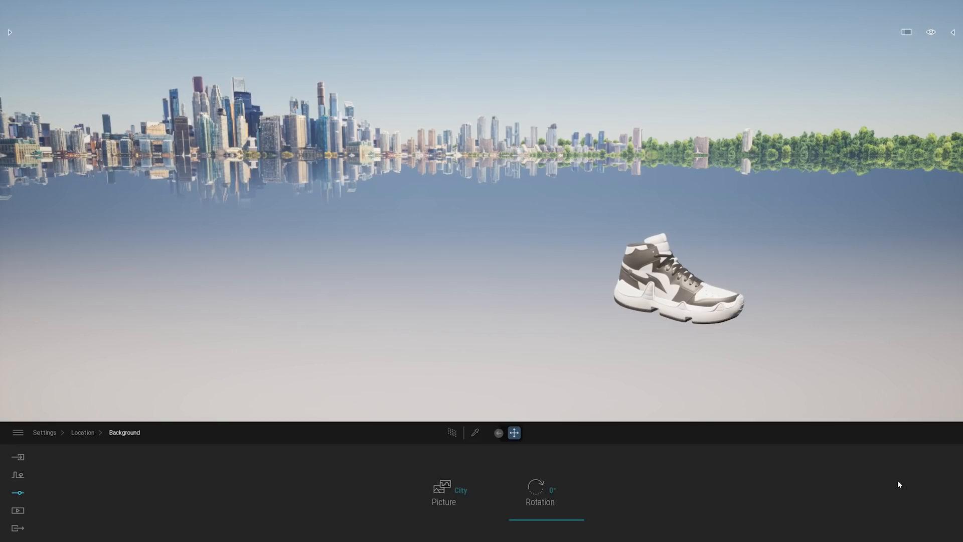
{"action": "left_click", "coordinate": [444, 494]}
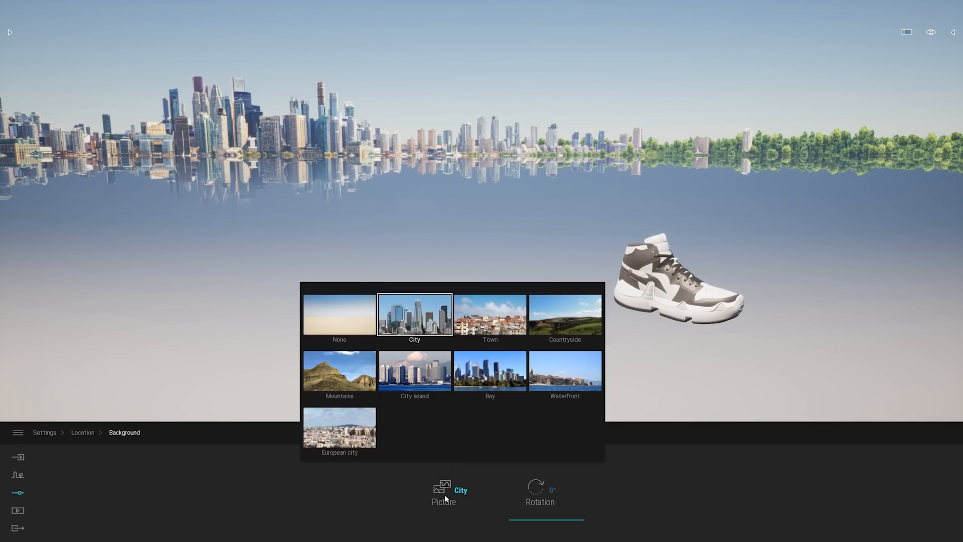
{"action": "left_click", "coordinate": [352, 320]}
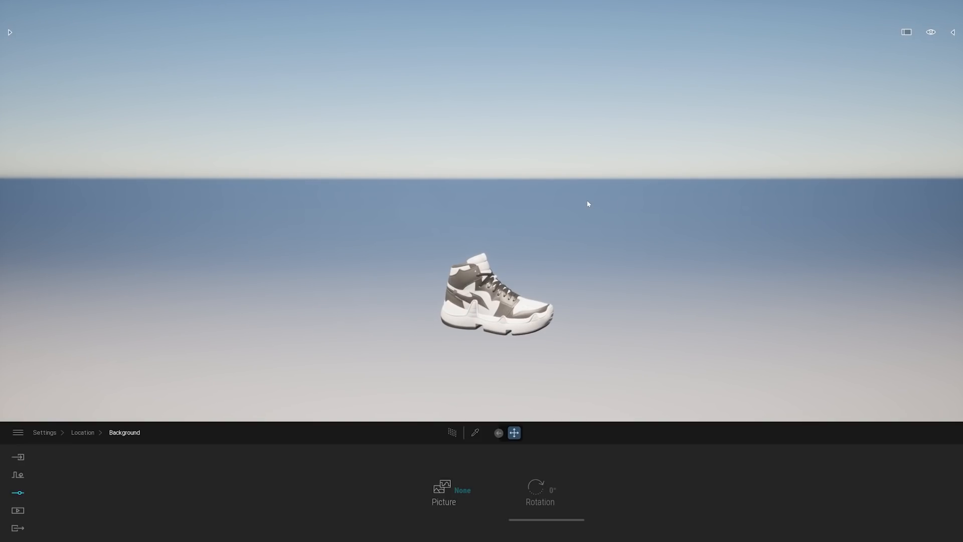
{"action": "right_click_drag", "start_coordinate": [640, 250], "coordinate": [690, 240]}
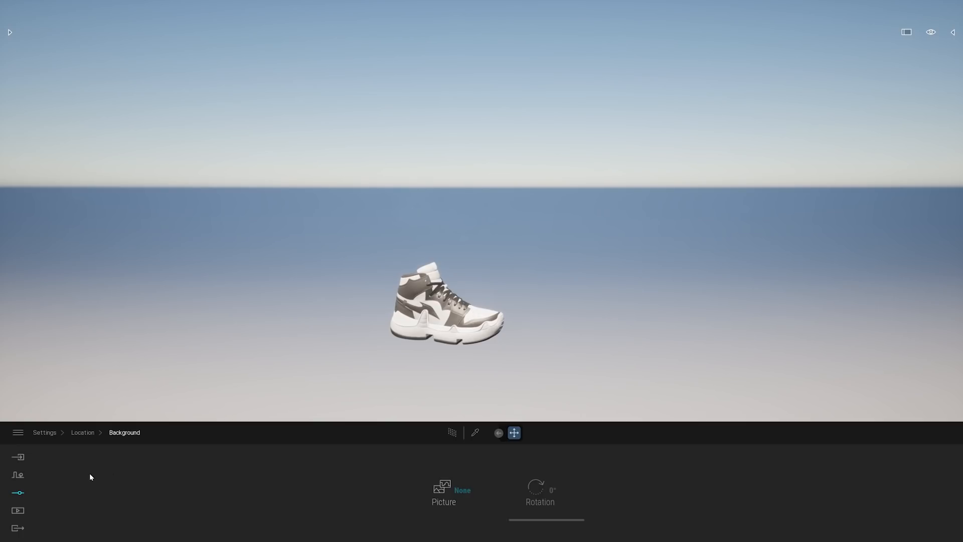
Import the SM_AutoStage_Wall.FBX stage geometry, keeping the hierarchy, automatic up axis and automatic unit conversion
{"action": "left_click", "coordinate": [18, 456]}
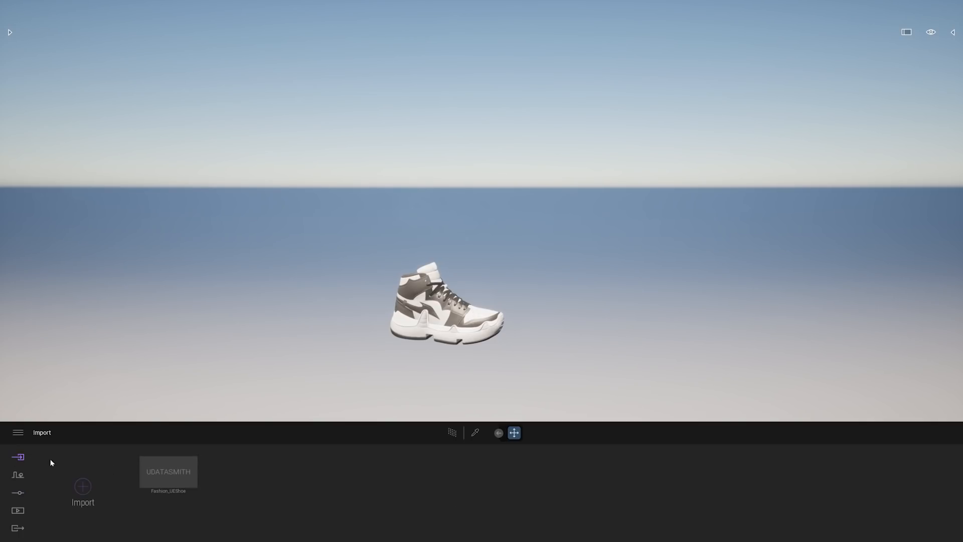
{"action": "left_click", "coordinate": [83, 486]}
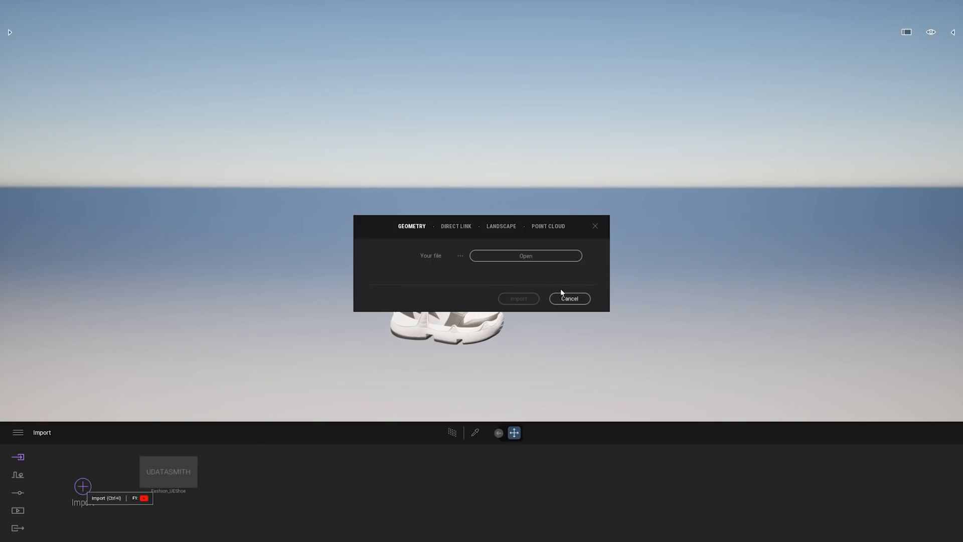
{"action": "left_click", "coordinate": [540, 255]}
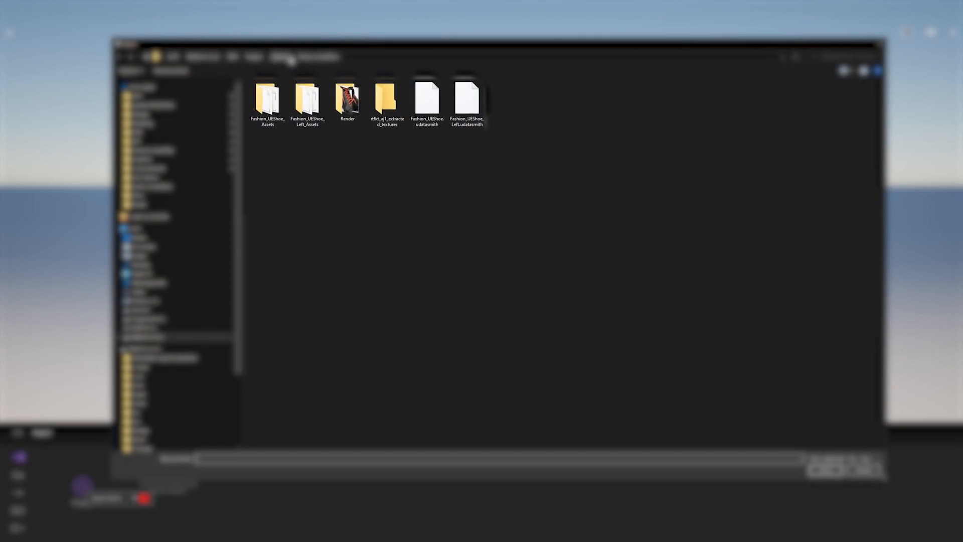
{"action": "left_click", "coordinate": [280, 56]}
{"action": "double_click", "coordinate": [277, 94]}
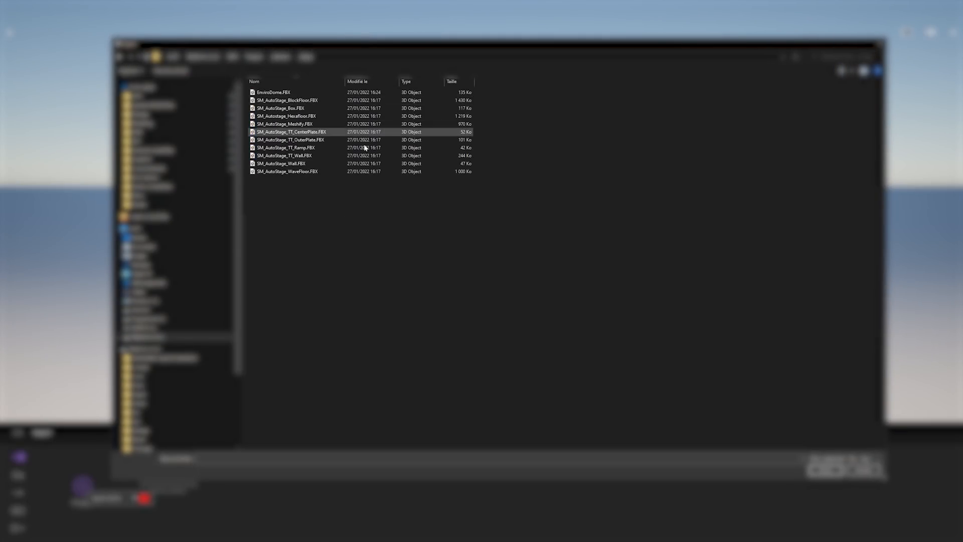
{"action": "double_click", "coordinate": [301, 165]}
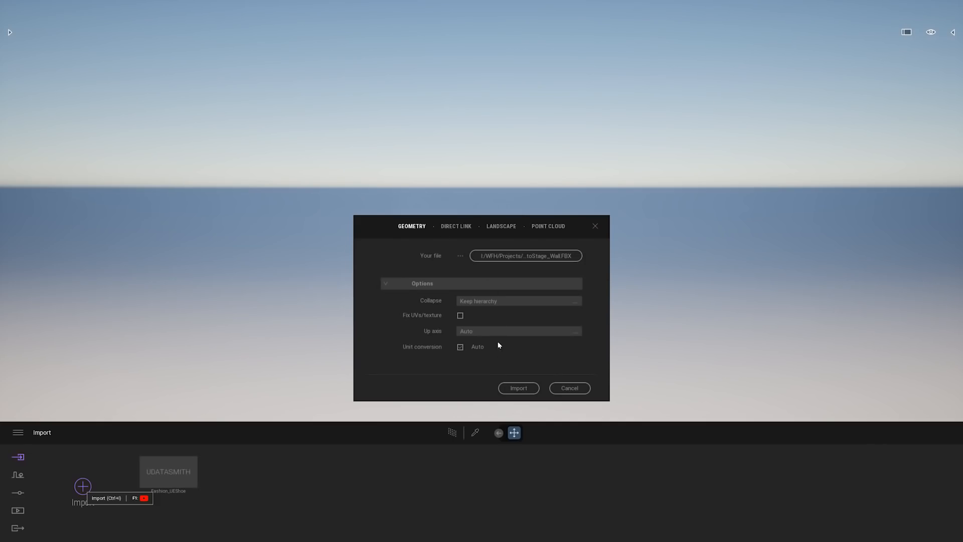
{"action": "left_click", "coordinate": [511, 389]}
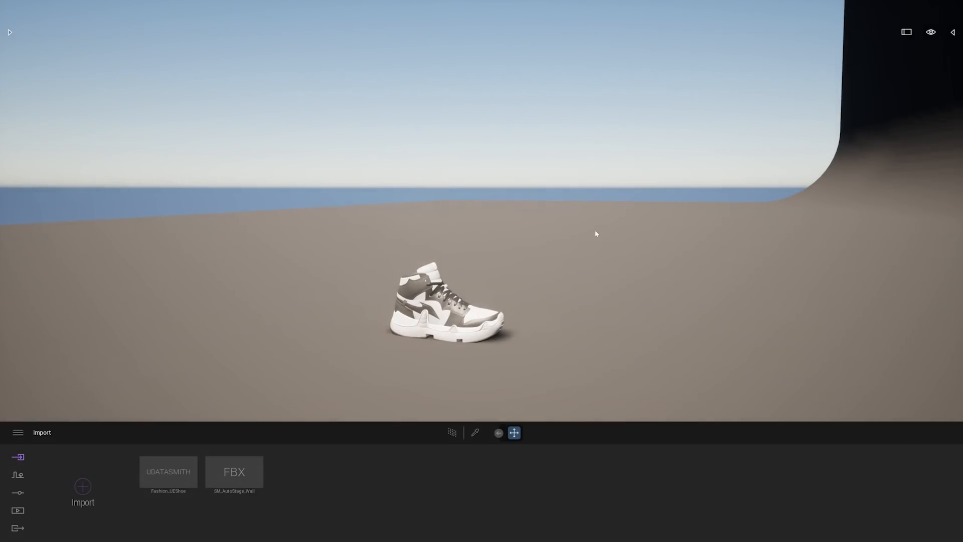
Rotate the SM_AutoStage_Wall.FBX object about its vertical axis so its curved wall stands behind the shoe, and deselect it
{"action": "key", "text": "a"}
{"action": "right_click_drag", "start_coordinate": [495, 185], "coordinate": [797, 215]}
{"action": "key", "text": "s"}
{"action": "key", "text": "s"}
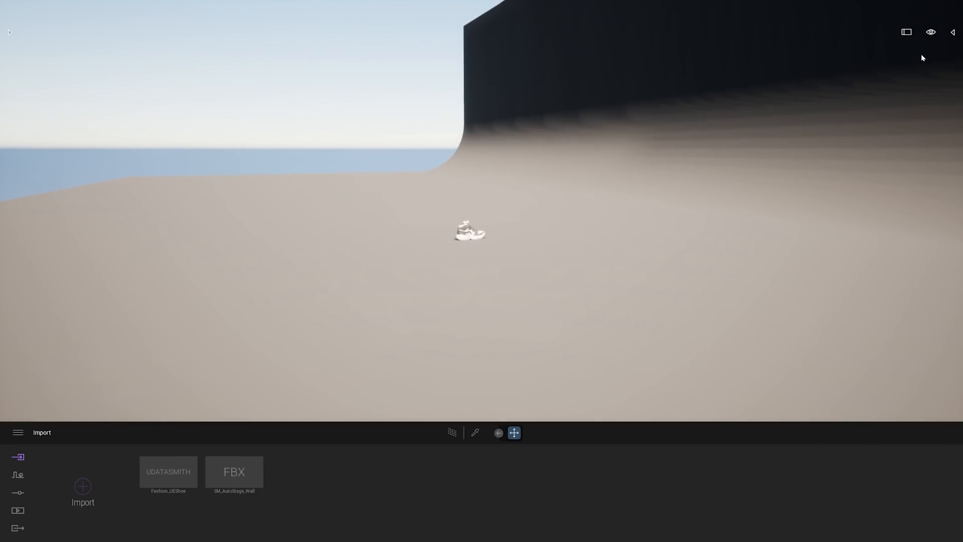
{"action": "left_click", "coordinate": [953, 33]}
{"action": "left_click", "coordinate": [882, 83]}
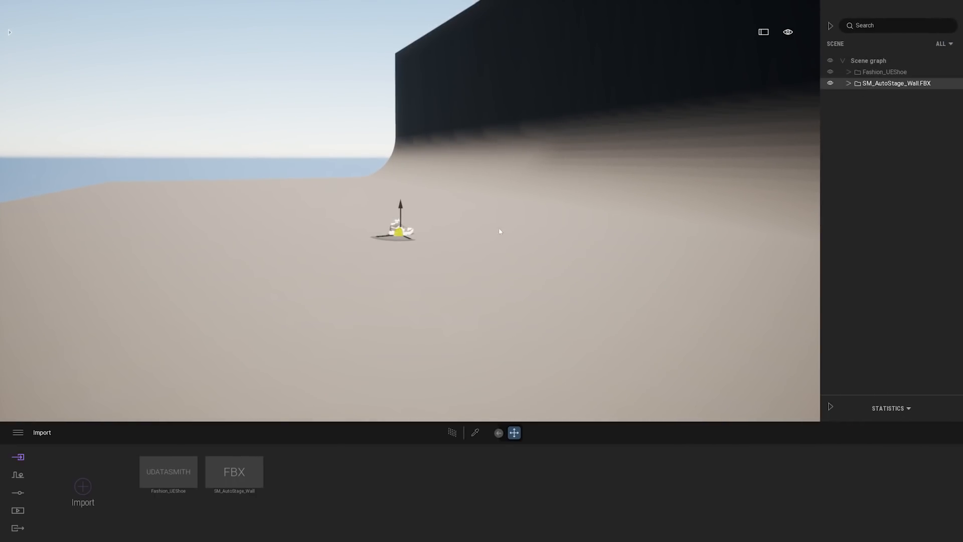
{"action": "left_click_drag", "start_coordinate": [393, 239], "coordinate": [432, 243]}
{"action": "left_click", "coordinate": [631, 223]}
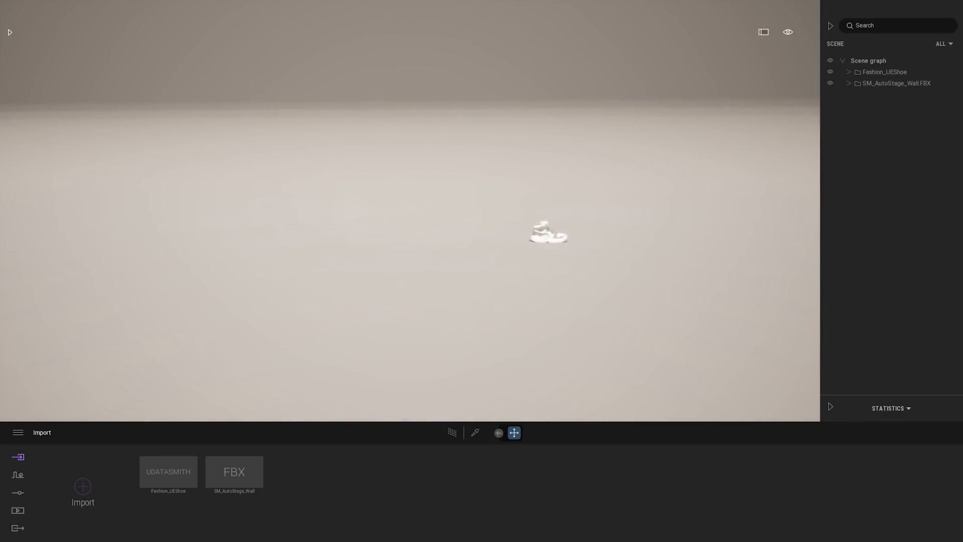
Pick the stage's WorldGridMaterial and set its color to pure white, RGB 255, 255, 255
{"action": "key", "text": "w"}
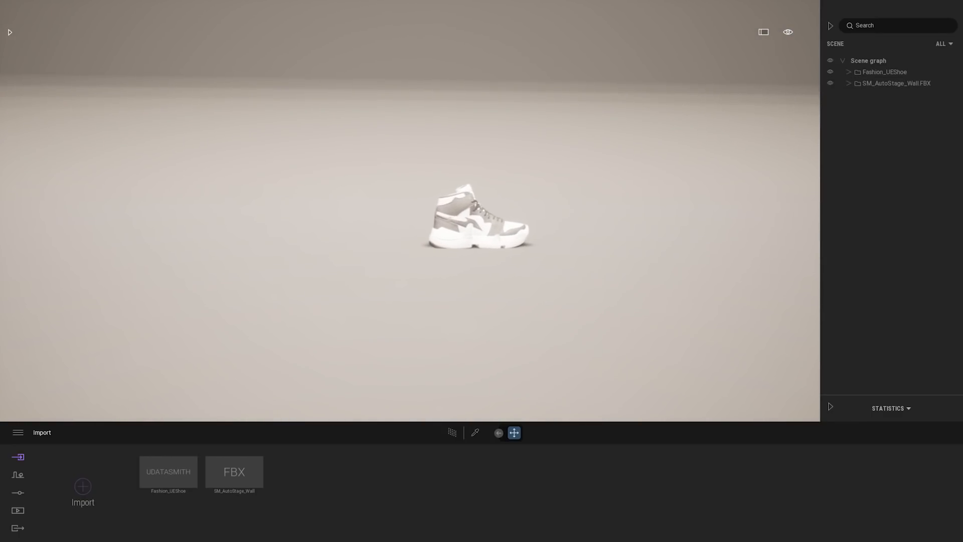
{"action": "left_click", "coordinate": [475, 433]}
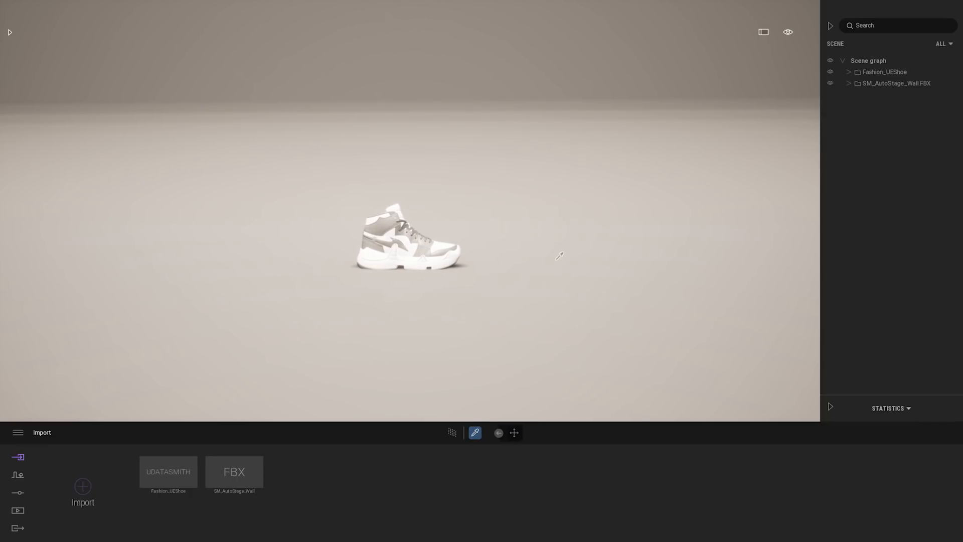
{"action": "left_click", "coordinate": [557, 265]}
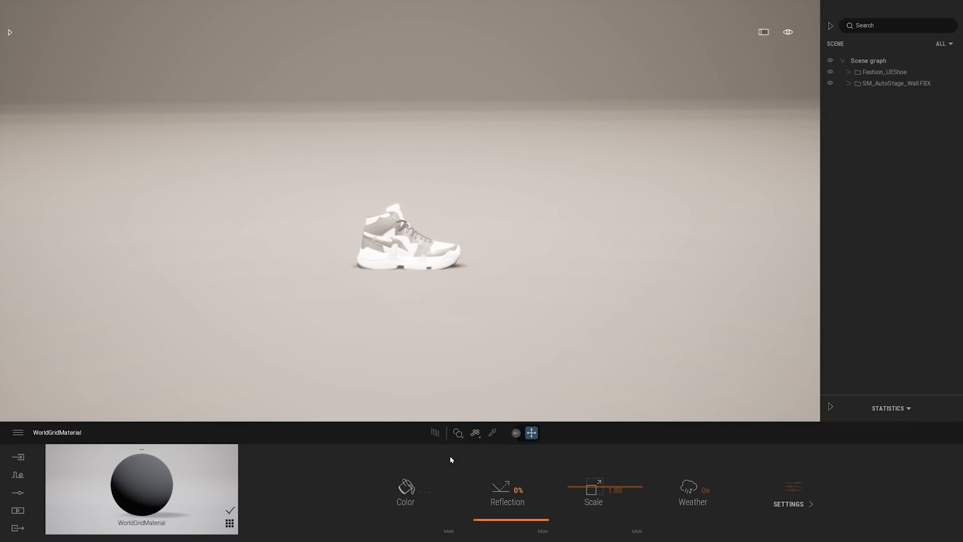
{"action": "left_click", "coordinate": [408, 490]}
{"action": "left_click_drag", "start_coordinate": [475, 251], "coordinate": [477, 190]}
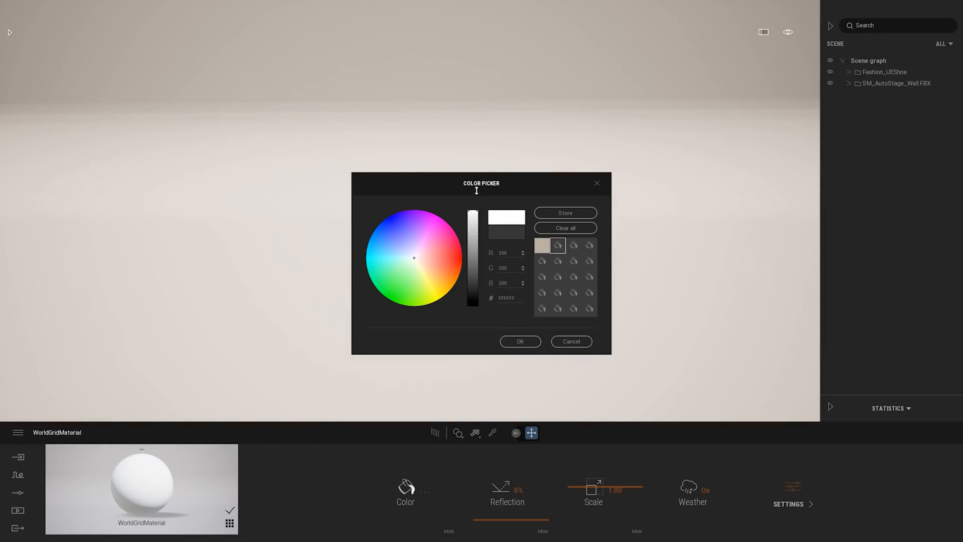
{"action": "left_click", "coordinate": [527, 340]}
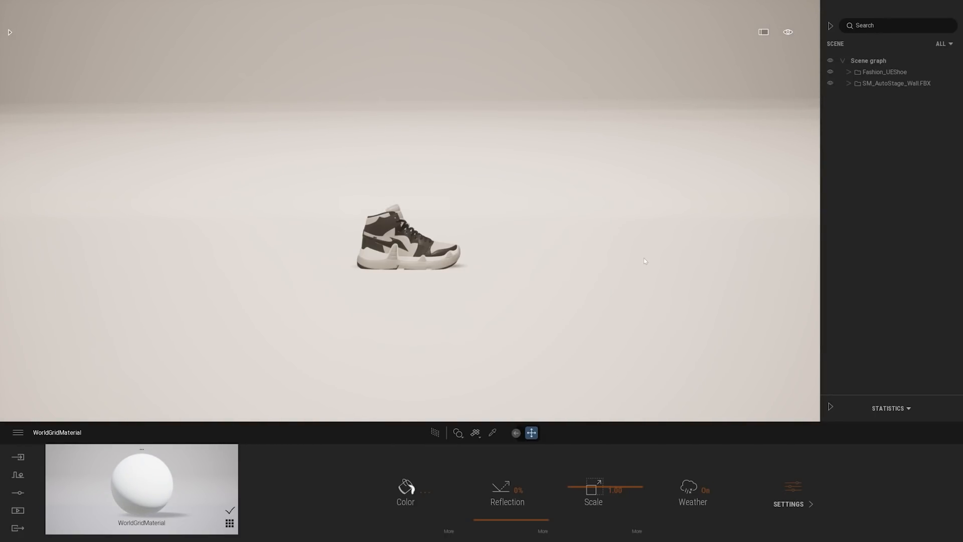
Raise the Fashion_UEShoe model slightly so its sole no longer sinks into the stage floor, and deselect it
{"action": "key", "text": "w"}
{"action": "right_click_drag", "start_coordinate": [635, 258], "coordinate": [624, 290]}
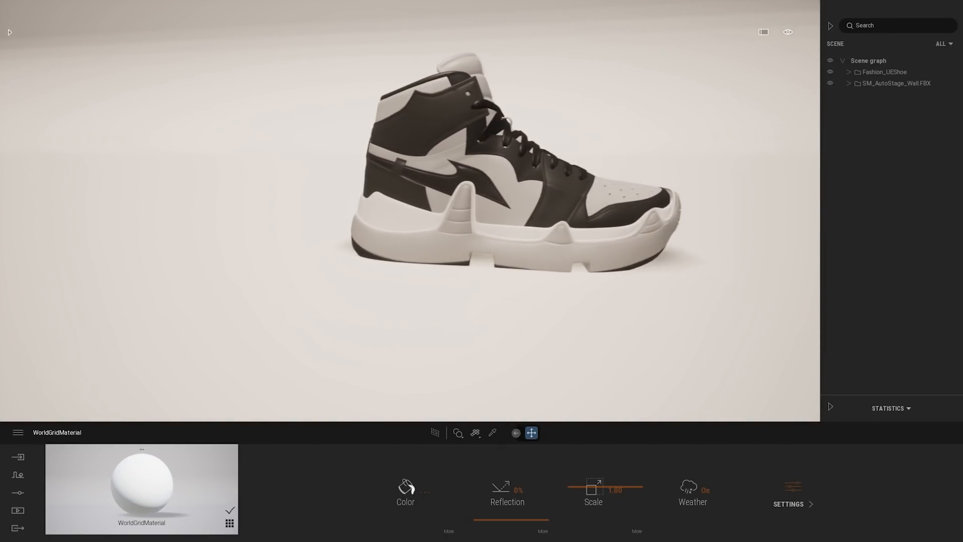
{"action": "left_click", "coordinate": [853, 71]}
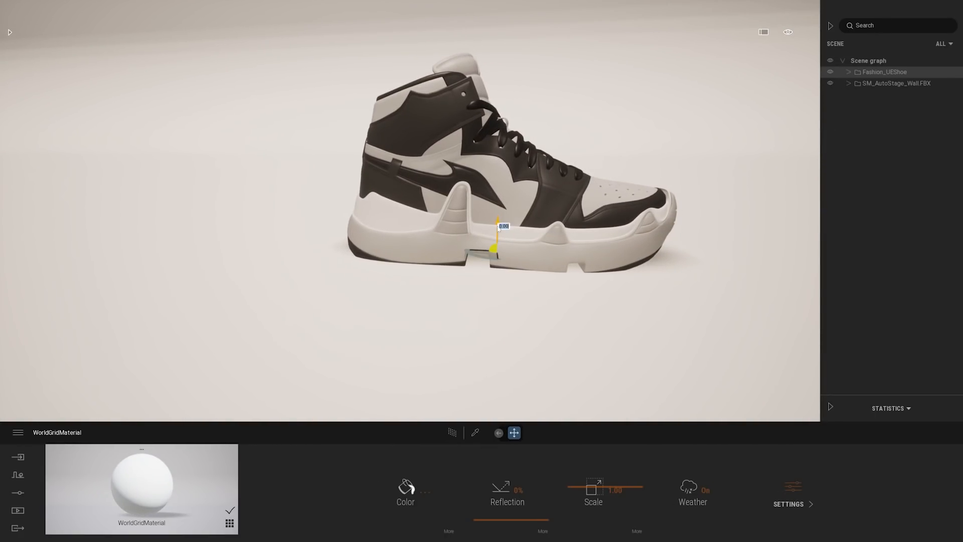
{"action": "left_click_drag", "start_coordinate": [499, 221], "coordinate": [499, 214]}
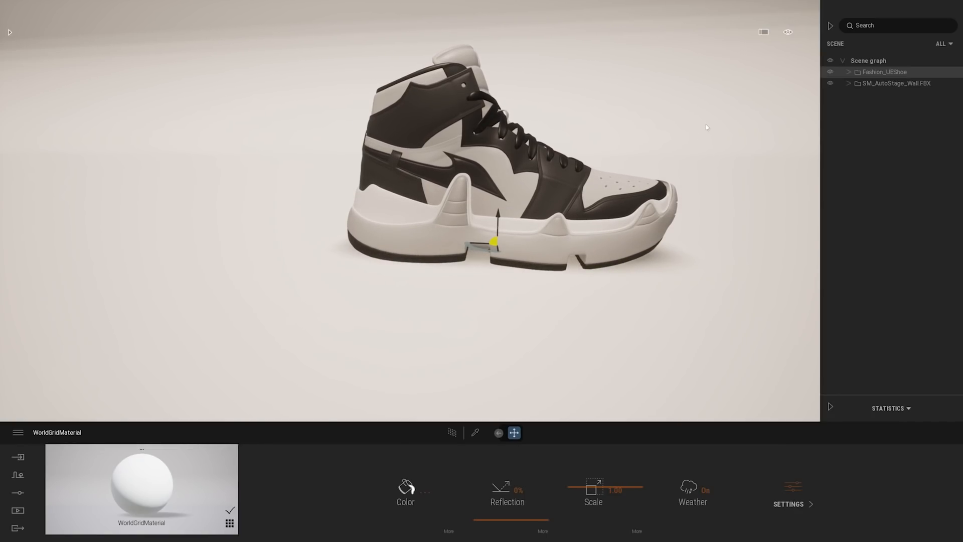
{"action": "left_click", "coordinate": [705, 150]}
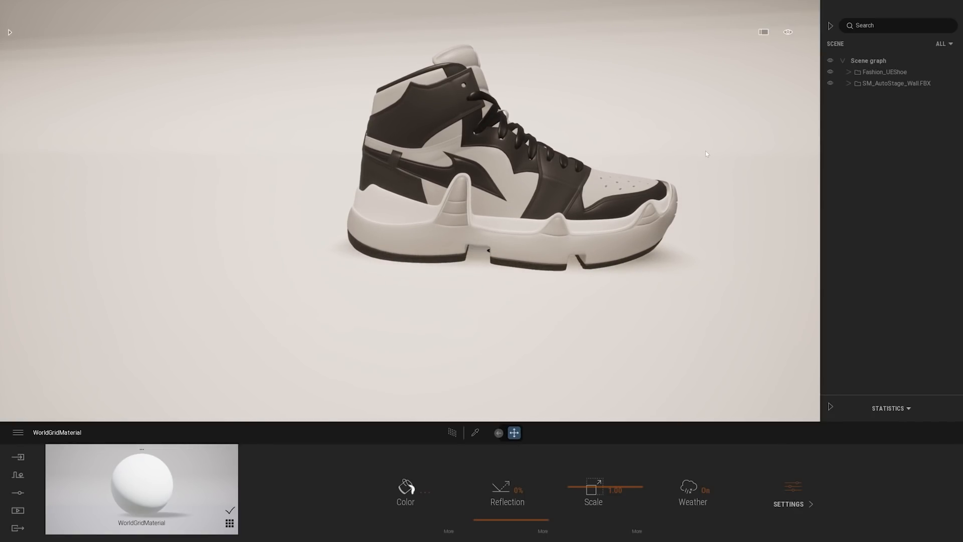
Hide the Fashion_UEShoe model and examine the stage floor beneath it for anything poking through
{"action": "left_click", "coordinate": [830, 72]}
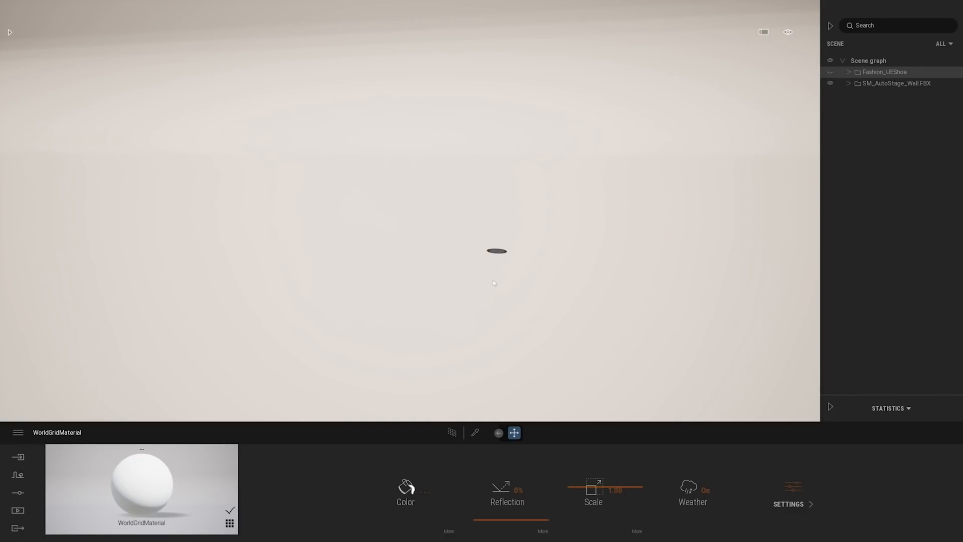
{"action": "middle_click_drag", "start_coordinate": [574, 233], "coordinate": [574, 146], "text": "shift"}
{"action": "scroll", "coordinate": [573, 233], "scroll_direction": "up", "scroll_amount": 4}
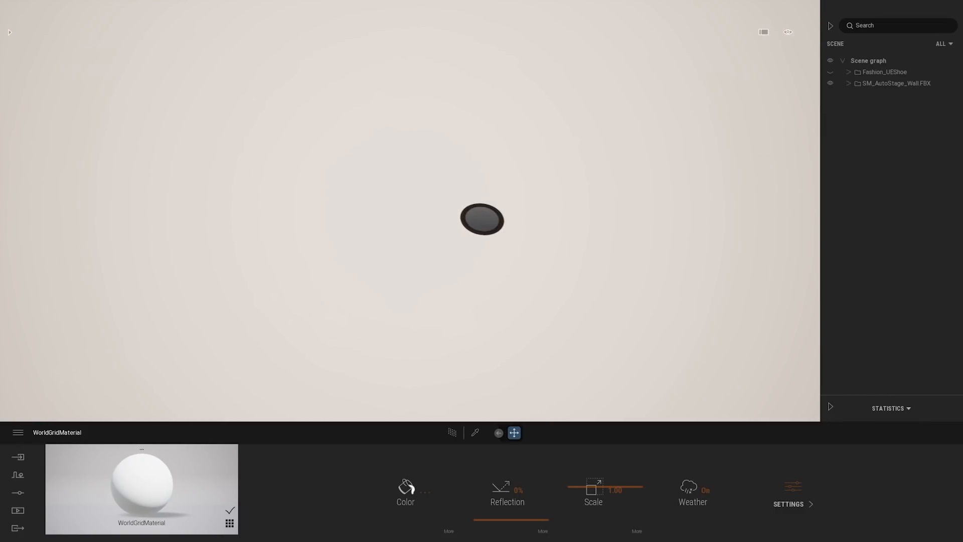
{"action": "right_click_drag", "start_coordinate": [574, 233], "coordinate": [577, 155]}
{"action": "scroll", "coordinate": [577, 156], "scroll_direction": "down", "scroll_amount": 4}
{"action": "mouse_move", "coordinate": [573, 233]}
{"action": "middle_mouse_down", "text": "shift"}
{"action": "mouse_move", "coordinate": [567, 191]}
{"action": "mouse_move", "coordinate": [569, 216]}
{"action": "middle_mouse_up", "text": "shift"}
{"action": "scroll", "coordinate": [567, 191], "scroll_direction": "down", "scroll_amount": 2}
{"action": "right_click_drag", "start_coordinate": [570, 216], "coordinate": [577, 186]}
{"action": "middle_click_drag", "start_coordinate": [534, 189], "coordinate": [534, 133]}
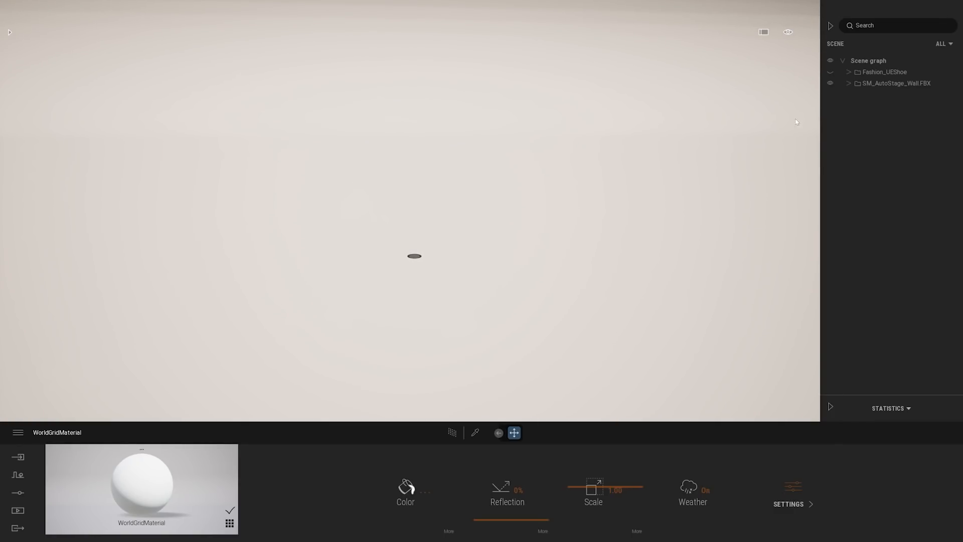
Show the shoe, raise it together with SM_AutoStage_Wall.FBX to clear the dark disc, and check the floor by briefly hiding the shoe
{"action": "left_click", "coordinate": [830, 71]}
{"action": "left_click", "coordinate": [878, 77]}
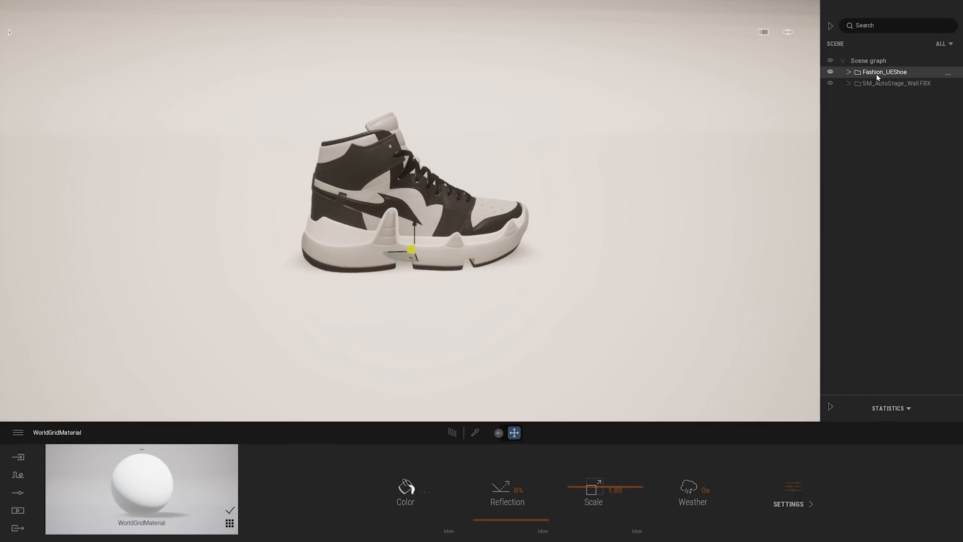
{"action": "left_click", "coordinate": [901, 88], "text": "ctrl"}
{"action": "scroll", "coordinate": [463, 248], "scroll_direction": "down", "scroll_amount": 4}
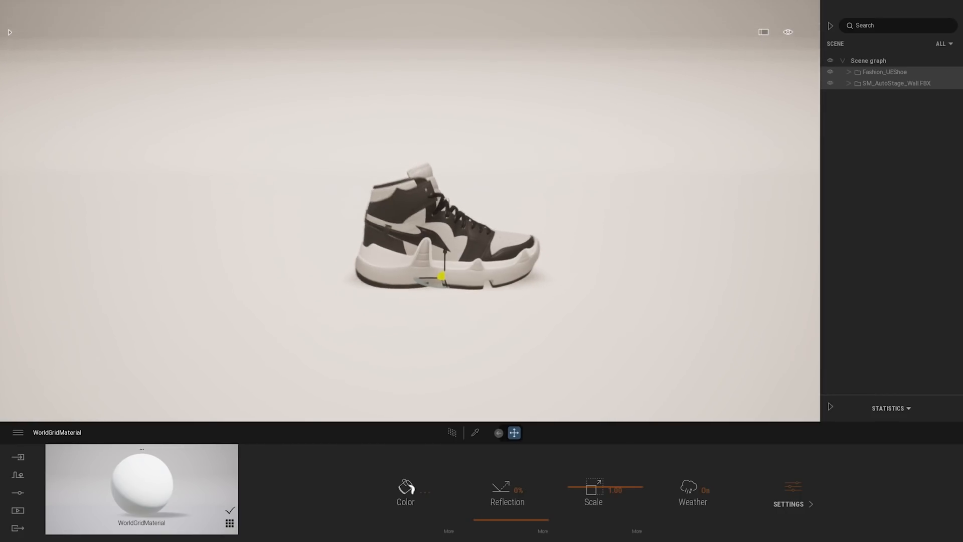
{"action": "left_click_drag", "start_coordinate": [451, 253], "coordinate": [451, 246]}
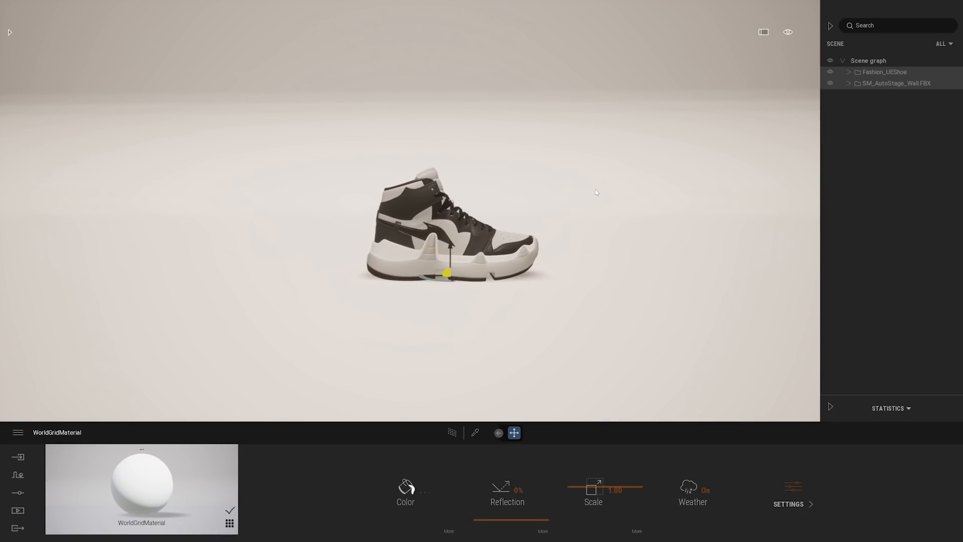
{"action": "key", "text": "Escape"}
{"action": "left_click", "coordinate": [830, 72]}
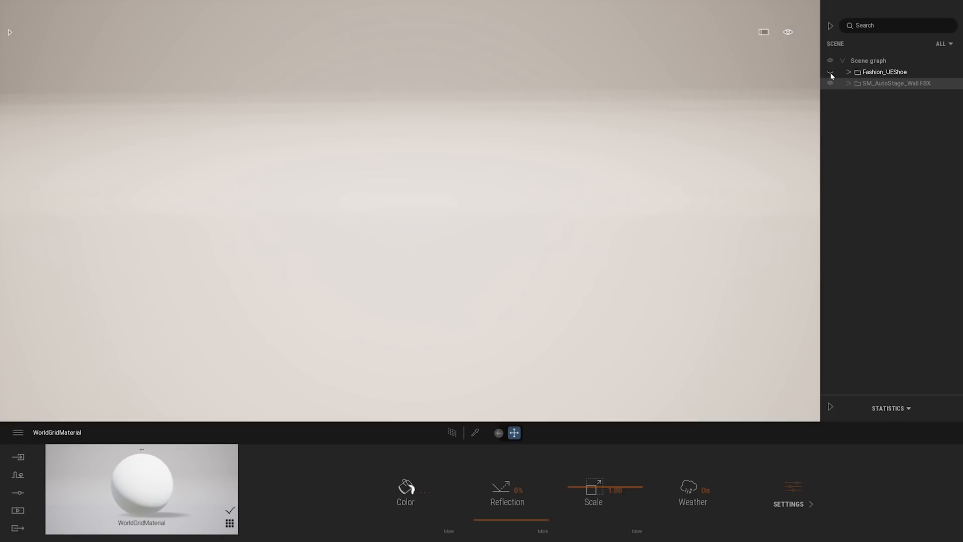
{"action": "left_click", "coordinate": [830, 74]}
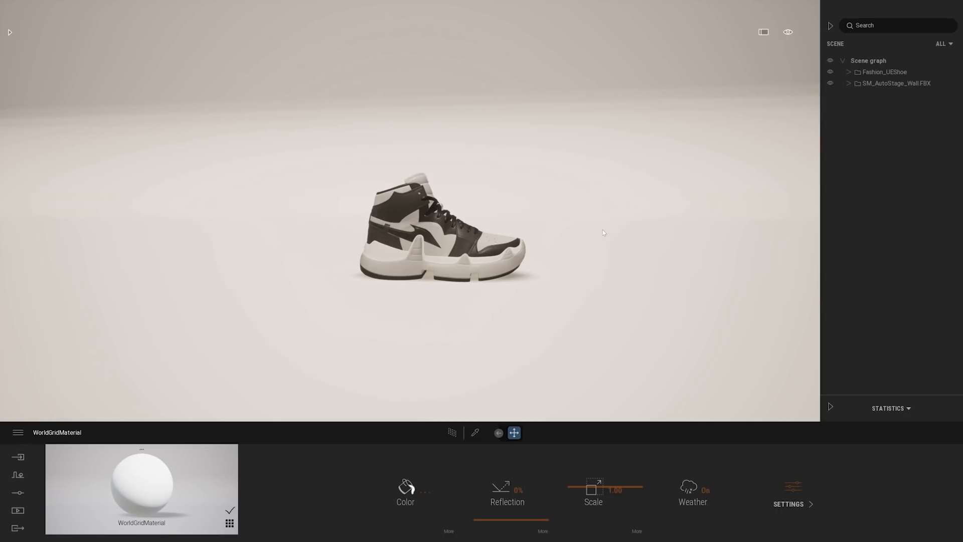
Set the sun intensity to 0 in the lighting settings
{"action": "mouse_move", "coordinate": [663, 228]}
{"action": "right_mouse_down"}
{"action": "mouse_move", "coordinate": [567, 226]}
{"action": "mouse_move", "coordinate": [481, 166]}
{"action": "mouse_move", "coordinate": [431, 95]}
{"action": "mouse_move", "coordinate": [426, 60]}
{"action": "mouse_move", "coordinate": [487, 180]}
{"action": "mouse_move", "coordinate": [581, 226]}
{"action": "mouse_move", "coordinate": [664, 231]}
{"action": "mouse_move", "coordinate": [644, 236]}
{"action": "mouse_move", "coordinate": [652, 228]}
{"action": "right_mouse_up"}
{"action": "key", "text": "w"}
{"action": "key", "text": "w"}
{"action": "key", "text": "q"}
{"action": "left_click", "coordinate": [18, 492]}
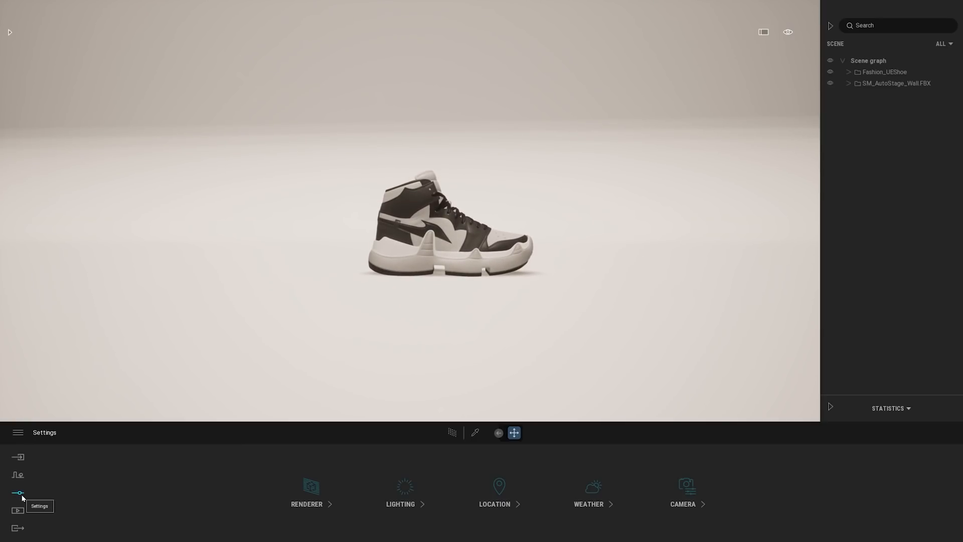
{"action": "left_click", "coordinate": [405, 488]}
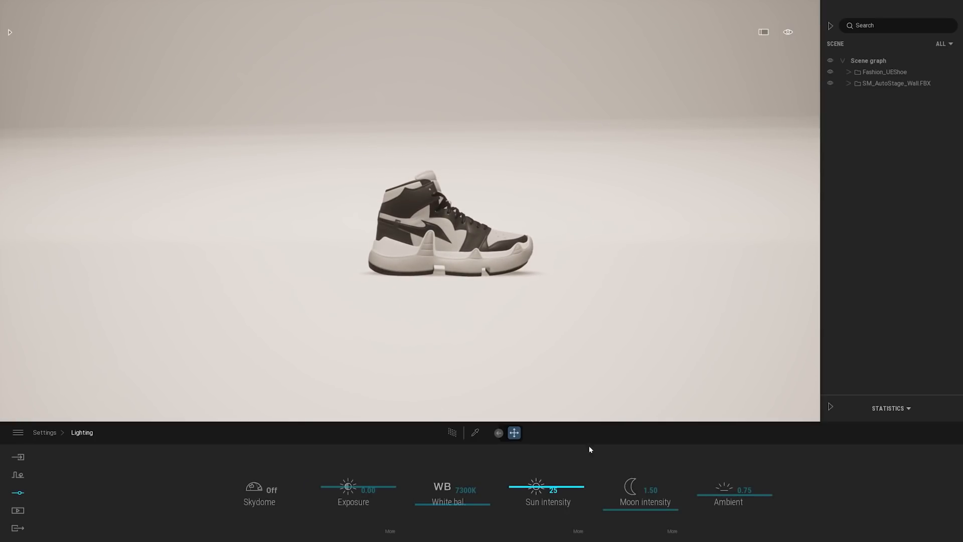
{"action": "left_click_drag", "start_coordinate": [538, 494], "coordinate": [545, 537]}
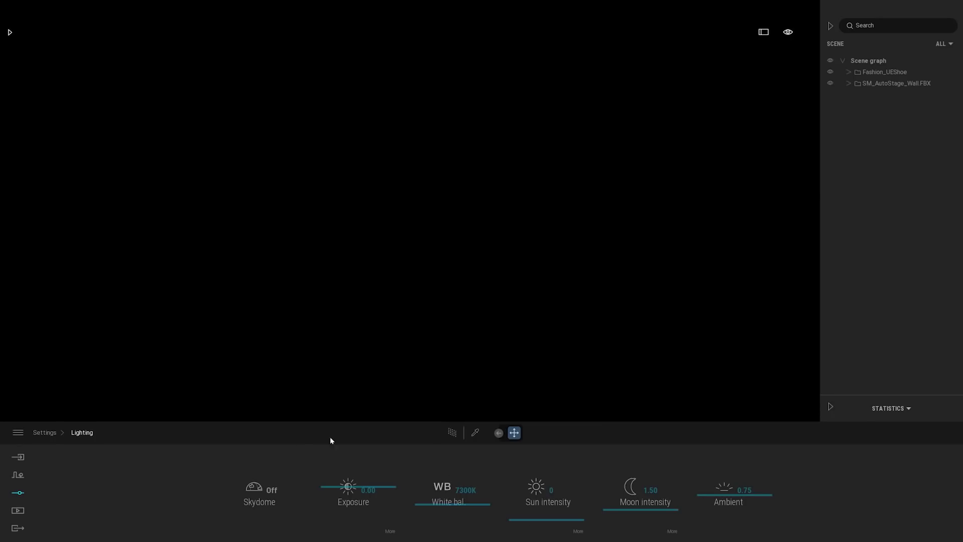
Turn on the skydome and replace its Noon Clear 01 image with the custom Metal_Vol2 environment EXR file
{"action": "left_click", "coordinate": [263, 488]}
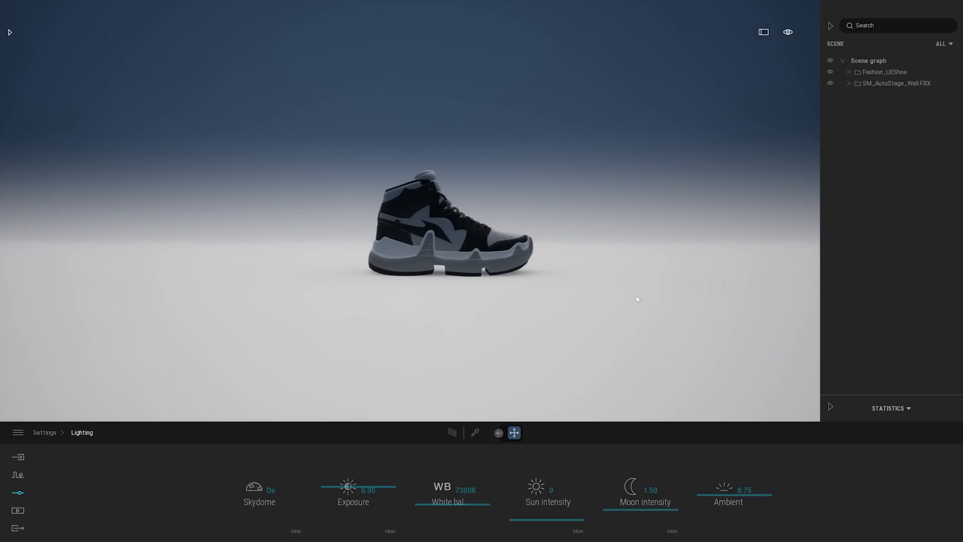
{"action": "right_click_drag", "start_coordinate": [636, 299], "coordinate": [361, 185]}
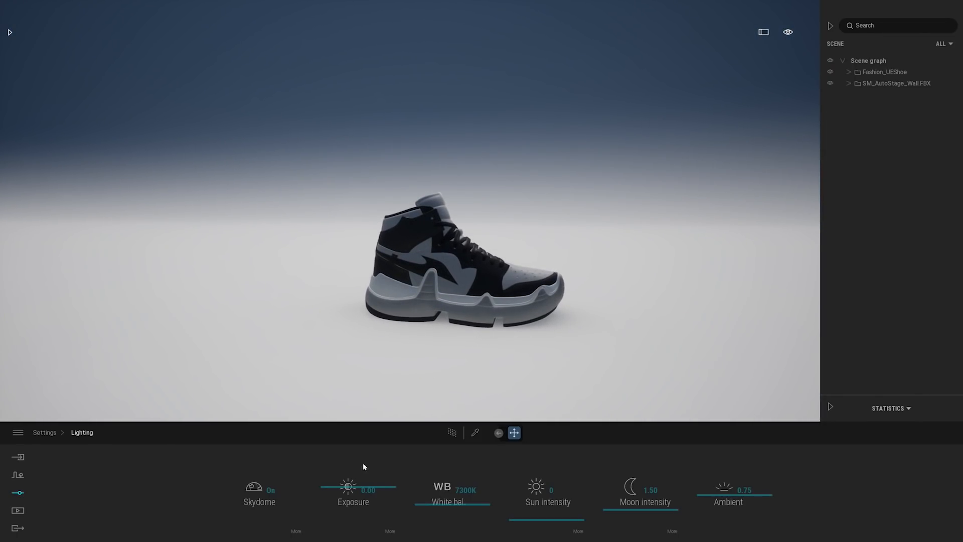
{"action": "left_click", "coordinate": [296, 531]}
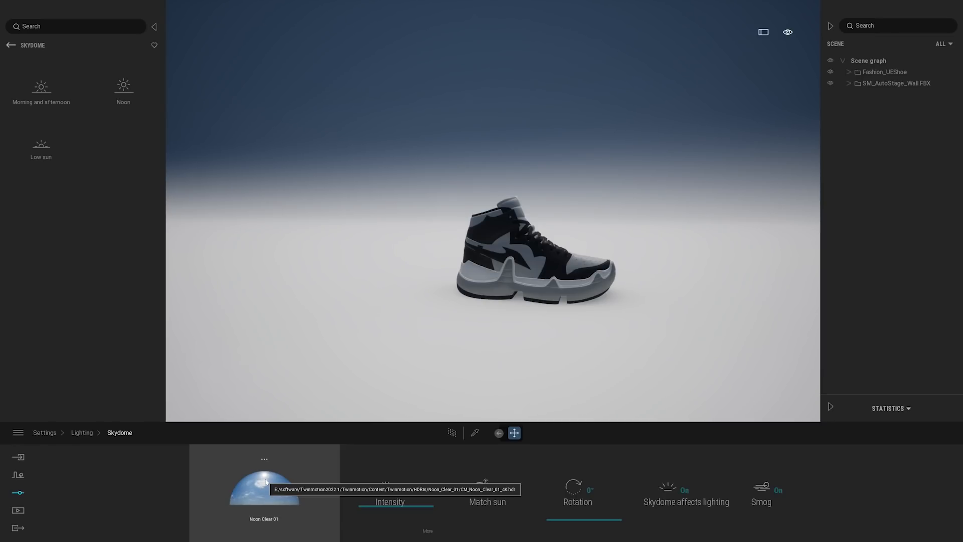
{"action": "left_click", "coordinate": [264, 458]}
{"action": "left_click", "coordinate": [226, 412]}
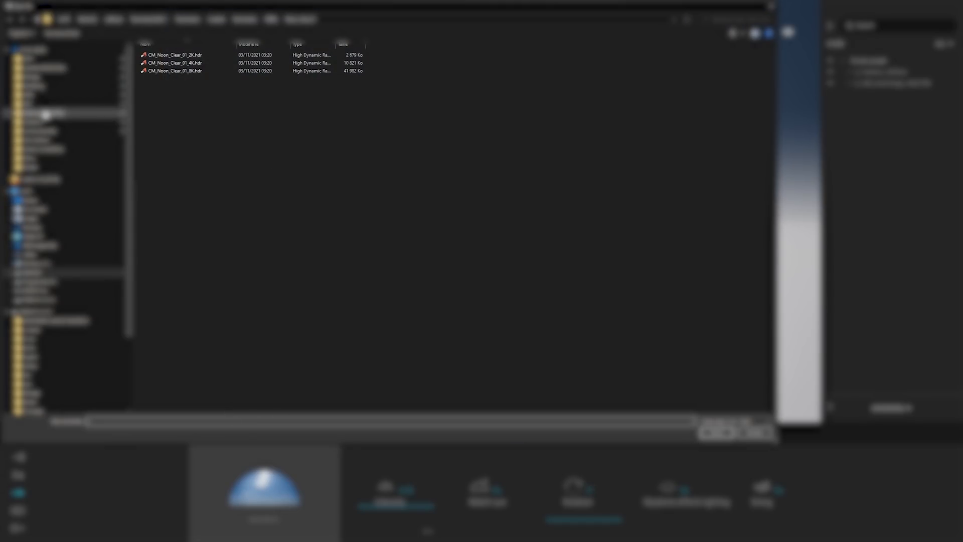
{"action": "left_click", "coordinate": [44, 148]}
{"action": "double_click", "coordinate": [358, 62]}
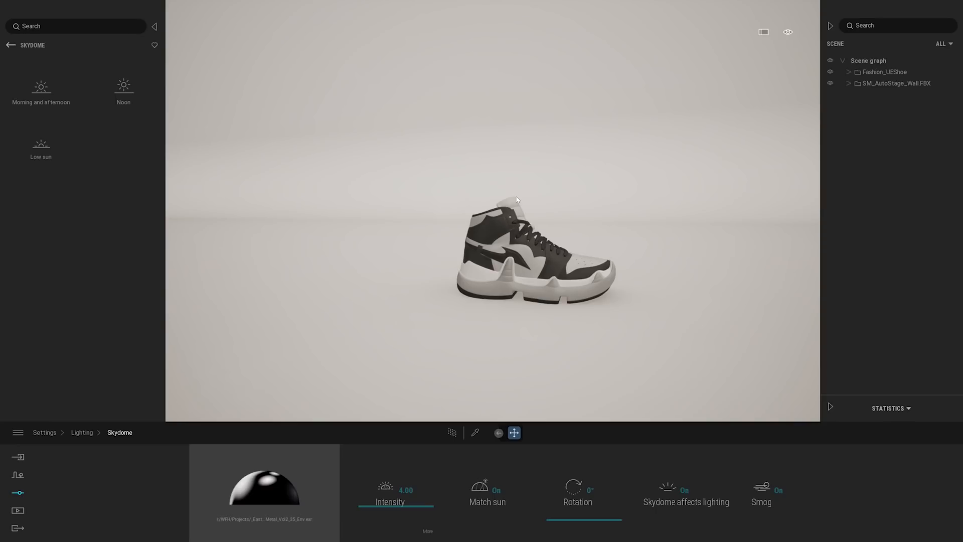
Frame the shoe on the backdrop, turn on the Path Tracer and inspect the shoe's lighting
{"action": "mouse_move", "coordinate": [620, 281]}
{"action": "right_mouse_down"}
{"action": "mouse_move", "coordinate": [351, 105]}
{"action": "mouse_move", "coordinate": [552, 215]}
{"action": "mouse_move", "coordinate": [632, 276]}
{"action": "mouse_move", "coordinate": [557, 271]}
{"action": "mouse_move", "coordinate": [622, 285]}
{"action": "right_mouse_up"}
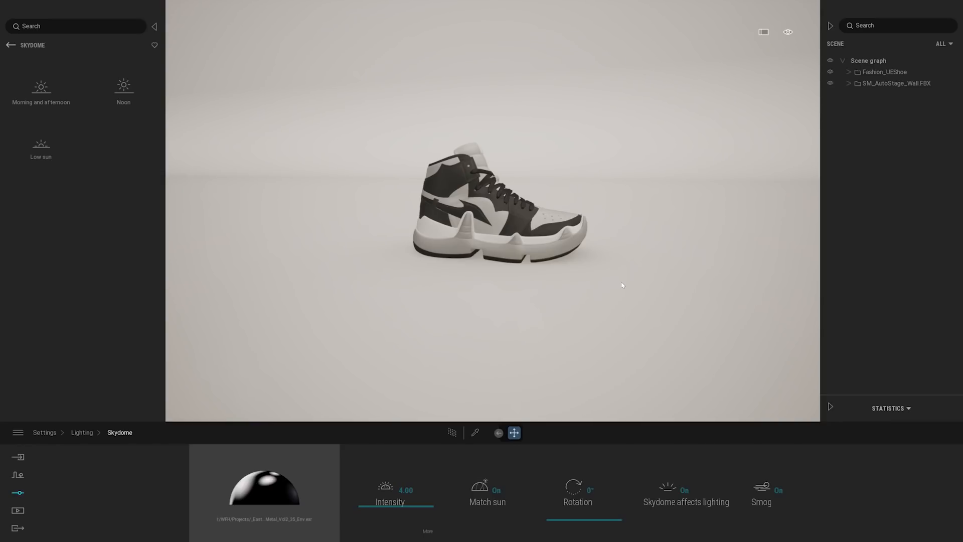
{"action": "mouse_move", "coordinate": [622, 285]}
{"action": "right_mouse_down"}
{"action": "mouse_move", "coordinate": [606, 283]}
{"action": "mouse_move", "coordinate": [622, 285]}
{"action": "right_mouse_up"}
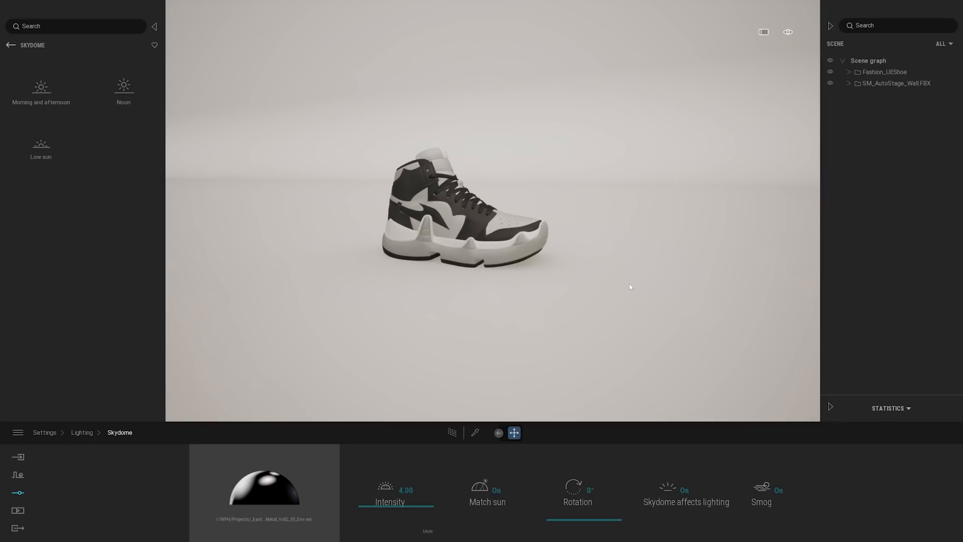
{"action": "right_click_drag", "start_coordinate": [502, 347], "coordinate": [480, 372]}
{"action": "key", "text": "w"}
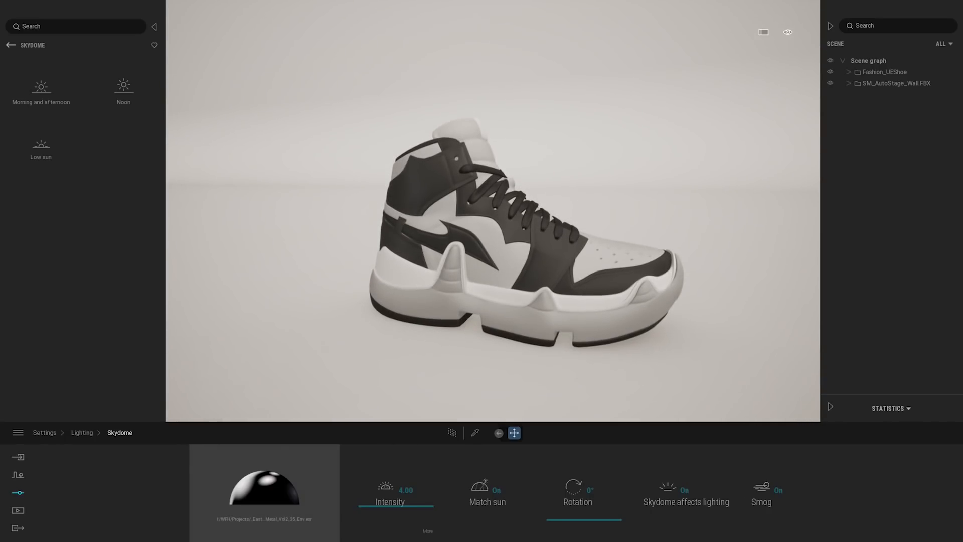
{"action": "scroll", "coordinate": [570, 333], "scroll_direction": "down", "scroll_amount": 3}
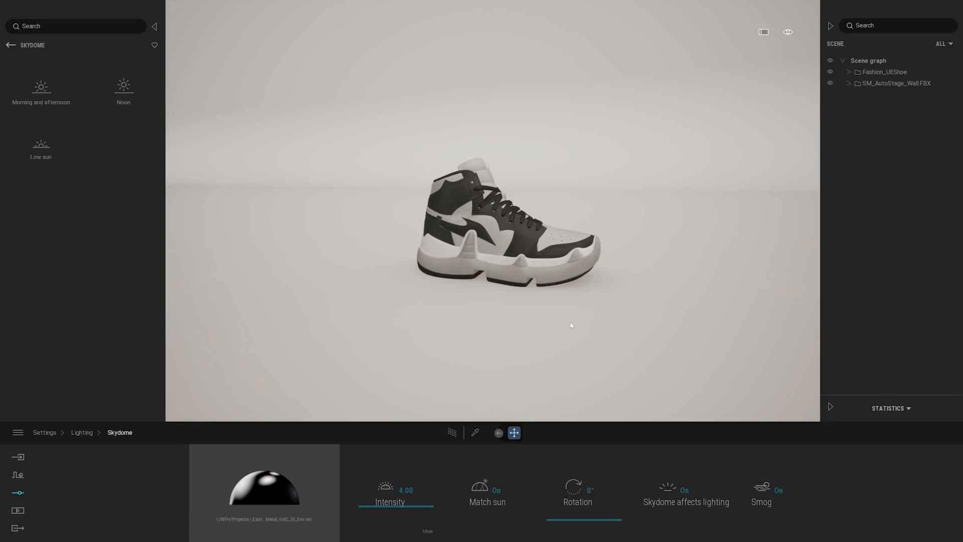
{"action": "left_click", "coordinate": [453, 432]}
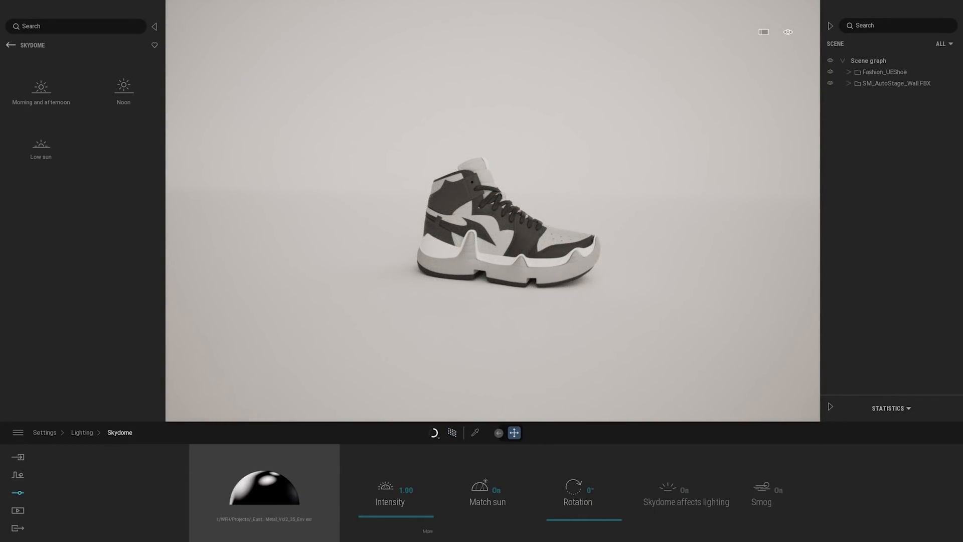
{"action": "middle_click_drag", "start_coordinate": [508, 222], "coordinate": [524, 190]}
{"action": "scroll", "coordinate": [501, 220], "scroll_direction": "up", "scroll_amount": 5}
{"action": "mouse_move", "coordinate": [587, 341]}
{"action": "middle_mouse_down"}
{"action": "mouse_move", "coordinate": [587, 311]}
{"action": "mouse_move", "coordinate": [595, 351]}
{"action": "middle_mouse_up"}
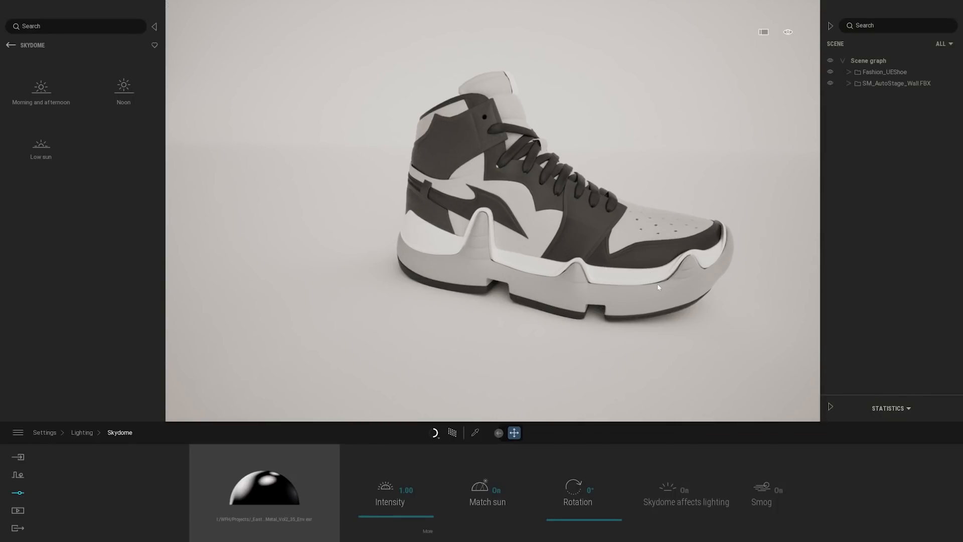
{"action": "scroll", "coordinate": [657, 287], "scroll_direction": "down", "scroll_amount": 5}
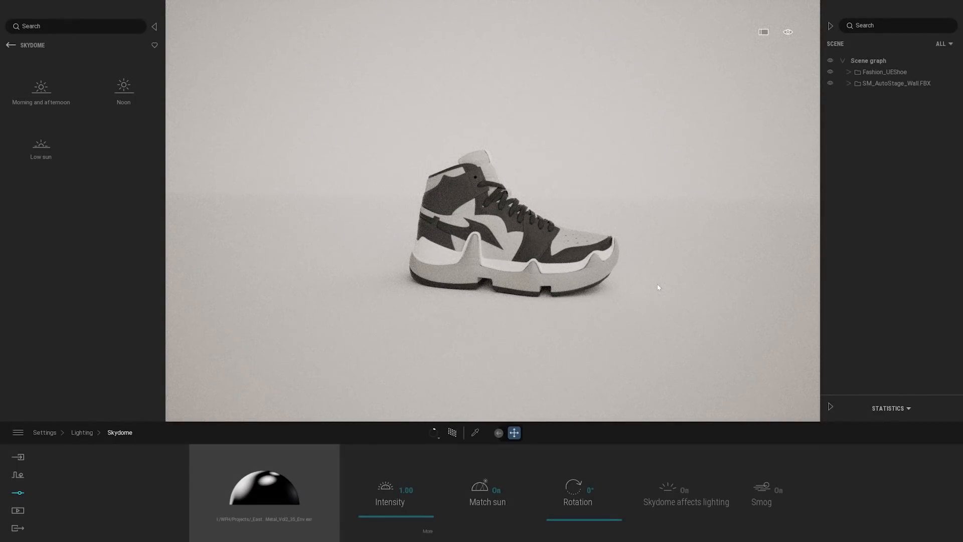
Turn off auto-exposure and set the exposure to 2.5
{"action": "left_click", "coordinate": [78, 434]}
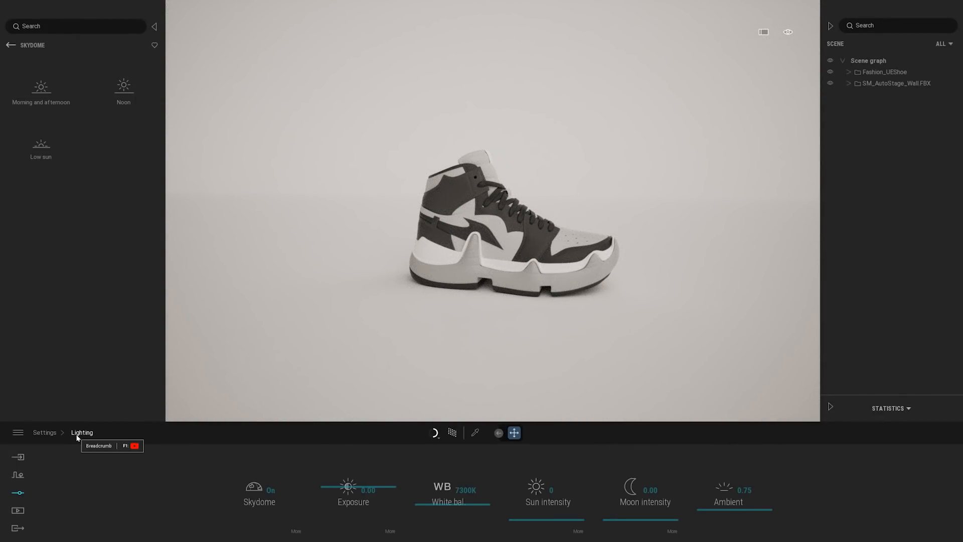
{"action": "left_click", "coordinate": [391, 531]}
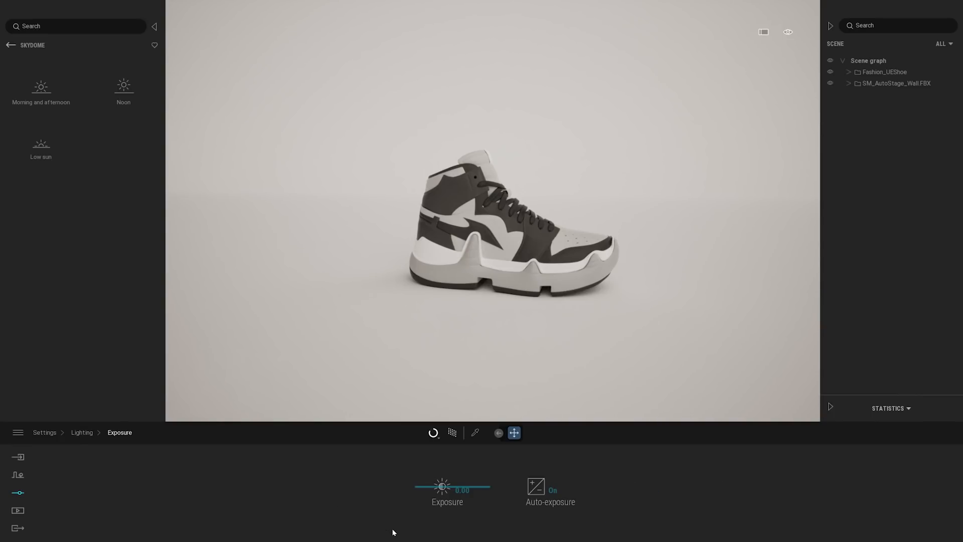
{"action": "left_click", "coordinate": [550, 500]}
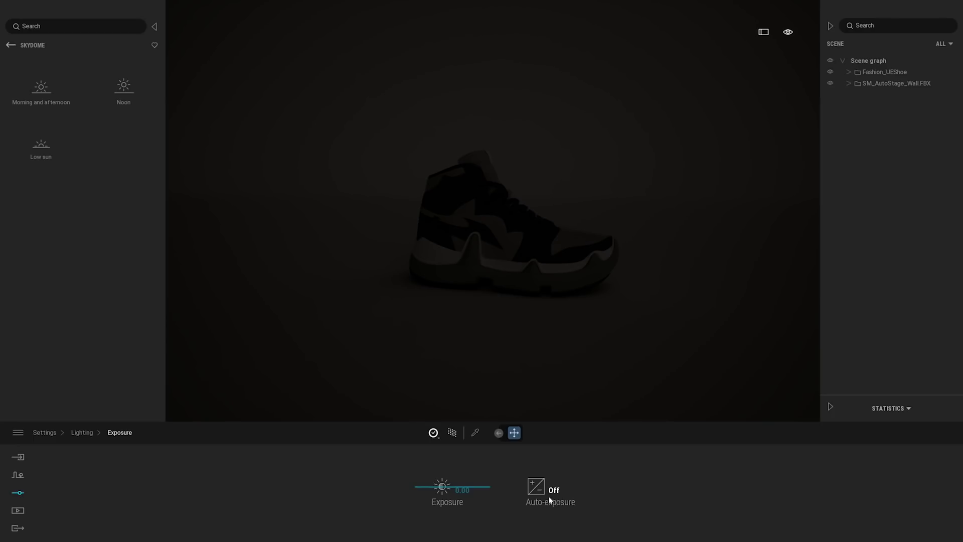
{"action": "left_click", "coordinate": [462, 489]}
{"action": "type", "text": "2.5"}
{"action": "key", "text": "Return"}
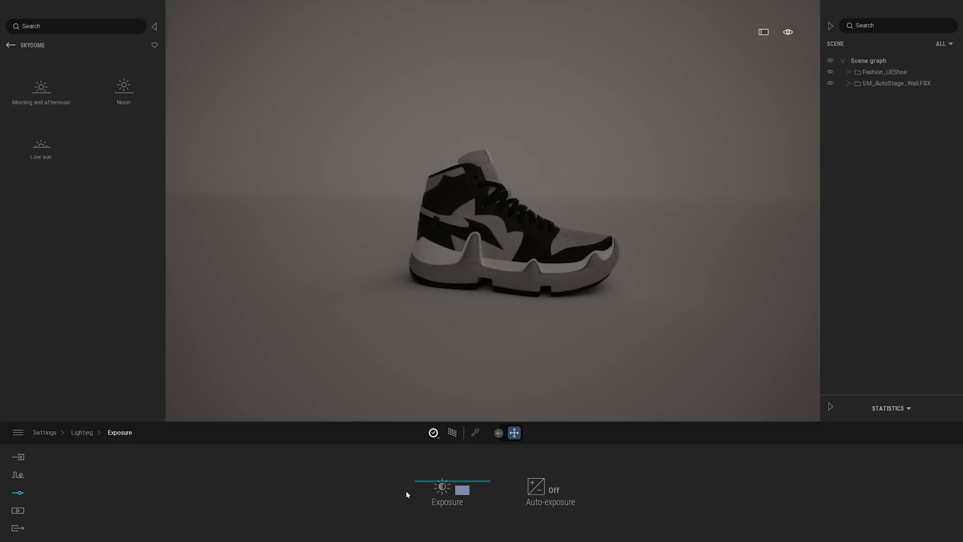
Raise the skydome's intensity to 8 in the lighting settings
{"action": "left_click", "coordinate": [90, 434]}
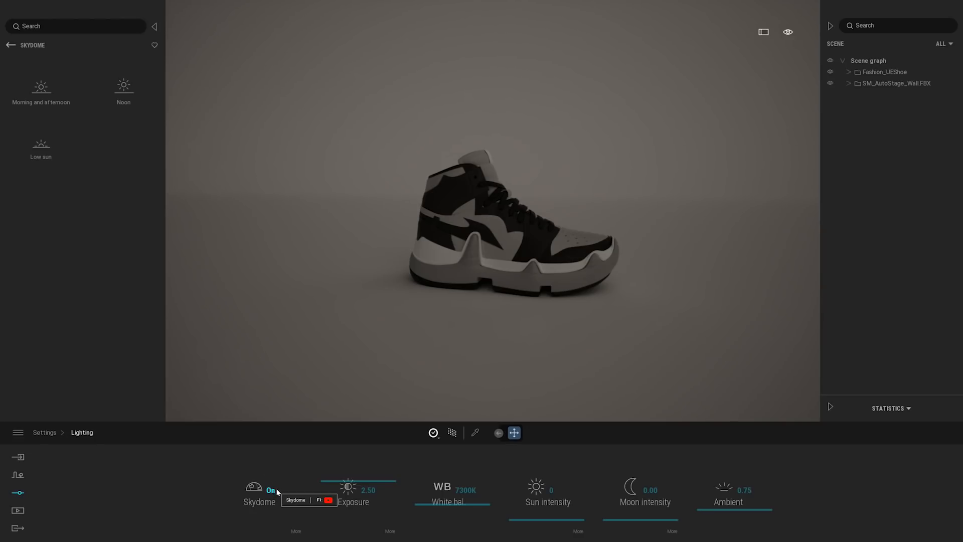
{"action": "left_click", "coordinate": [296, 532]}
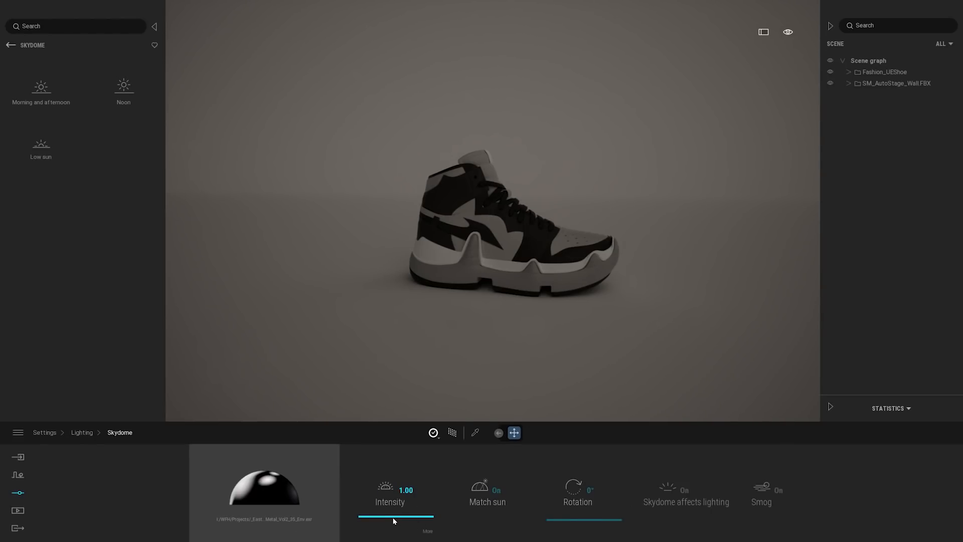
{"action": "left_click_drag", "start_coordinate": [393, 520], "coordinate": [346, 477]}
{"action": "type", "text": "7"}
{"action": "key", "text": "Return"}
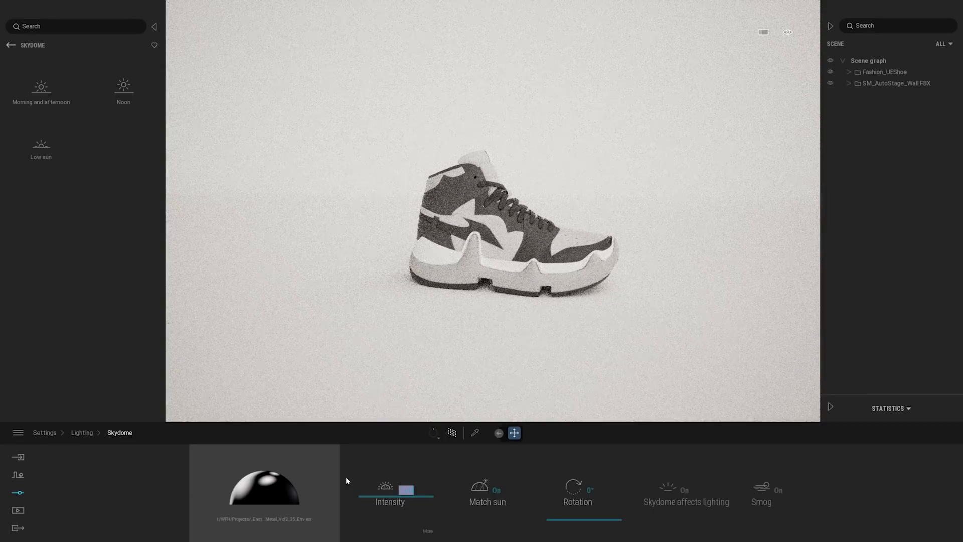
{"action": "type", "text": "8"}
{"action": "key", "text": "Return"}
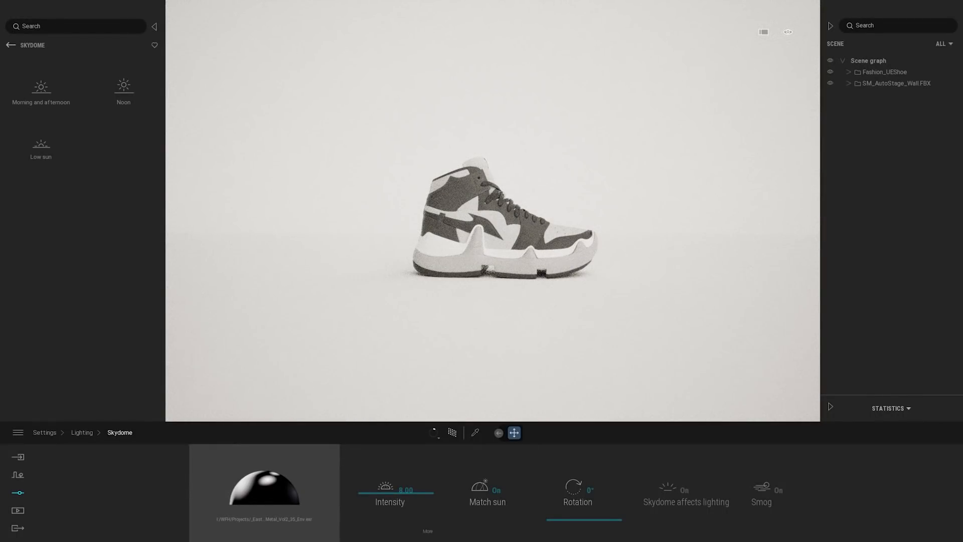
Rotate the skydome to 264° and frame the shoe in side profile against the backdrop
{"action": "scroll", "coordinate": [501, 236], "scroll_direction": "up", "scroll_amount": 2}
{"action": "middle_click_drag", "start_coordinate": [511, 231], "coordinate": [452, 256], "text": "shift"}
{"action": "middle_click_drag", "start_coordinate": [617, 301], "coordinate": [527, 296], "text": "shift"}
{"action": "left_click_drag", "start_coordinate": [569, 523], "coordinate": [569, 471]}
{"action": "middle_click_drag", "start_coordinate": [552, 301], "coordinate": [654, 269], "text": "shift"}
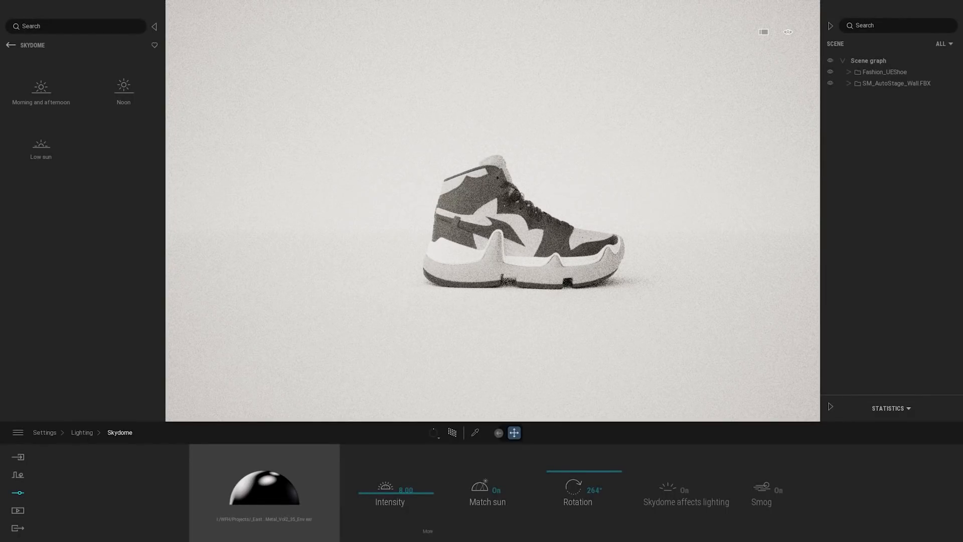
{"action": "middle_click_drag", "start_coordinate": [691, 401], "coordinate": [664, 402]}
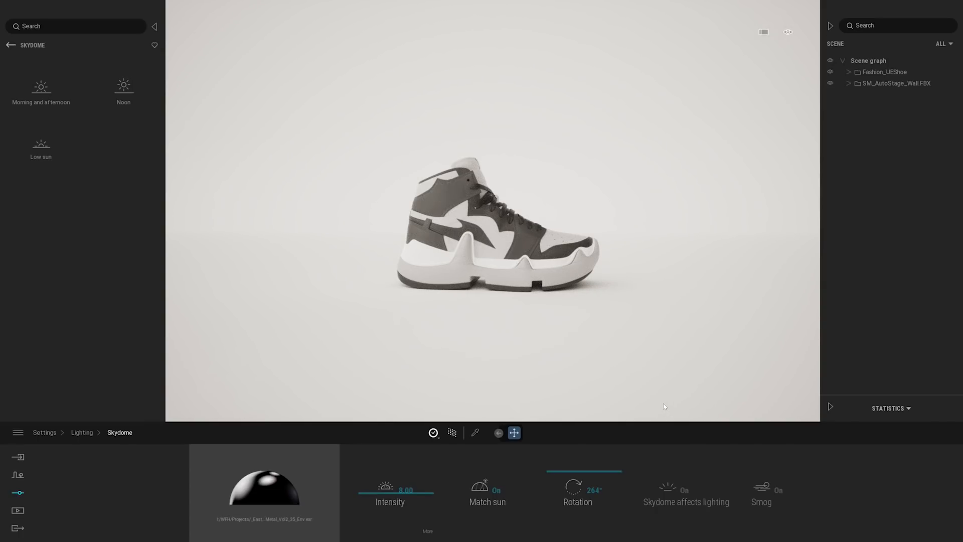
Create a new media image from the current view and open its settings
{"action": "left_click", "coordinate": [18, 510]}
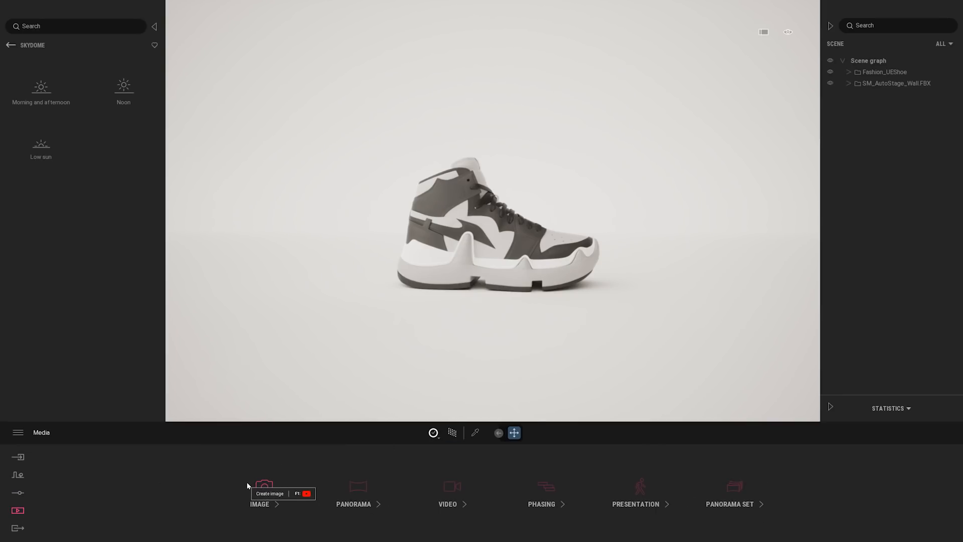
{"action": "left_click", "coordinate": [263, 486]}
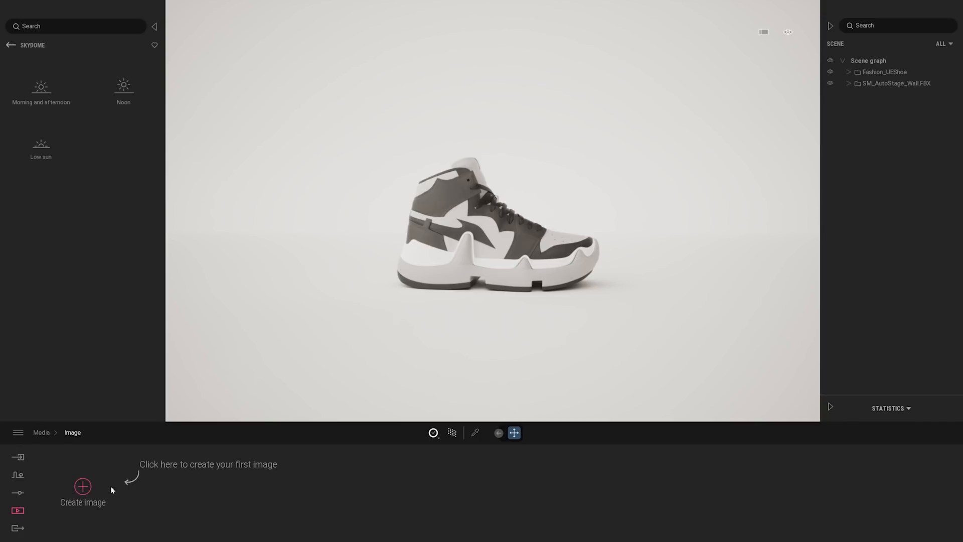
{"action": "left_click", "coordinate": [89, 488]}
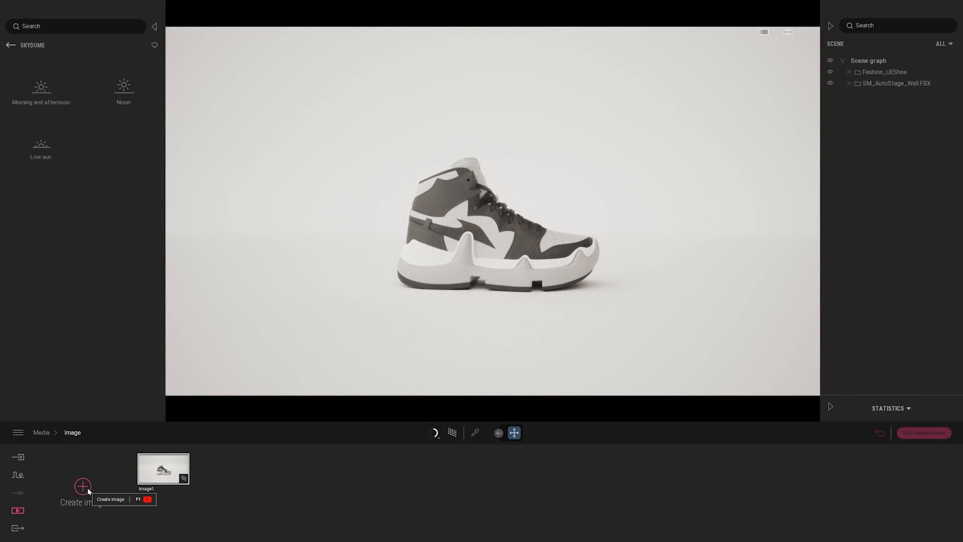
{"action": "mouse_move", "coordinate": [181, 490]}
{"action": "left_click", "coordinate": [181, 489]}
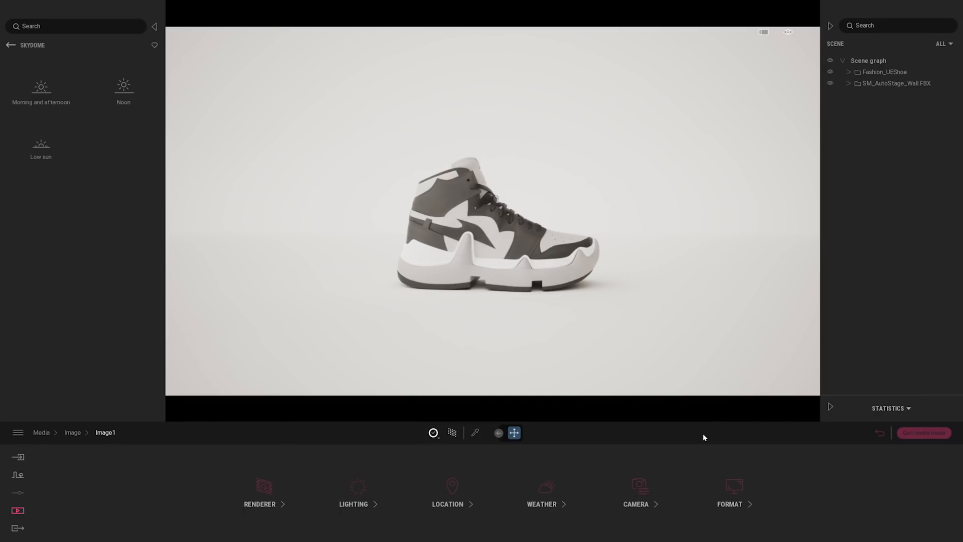
Set the image's custom output height to 1920 to give a square 1920 × 1920 format
{"action": "left_click", "coordinate": [740, 493]}
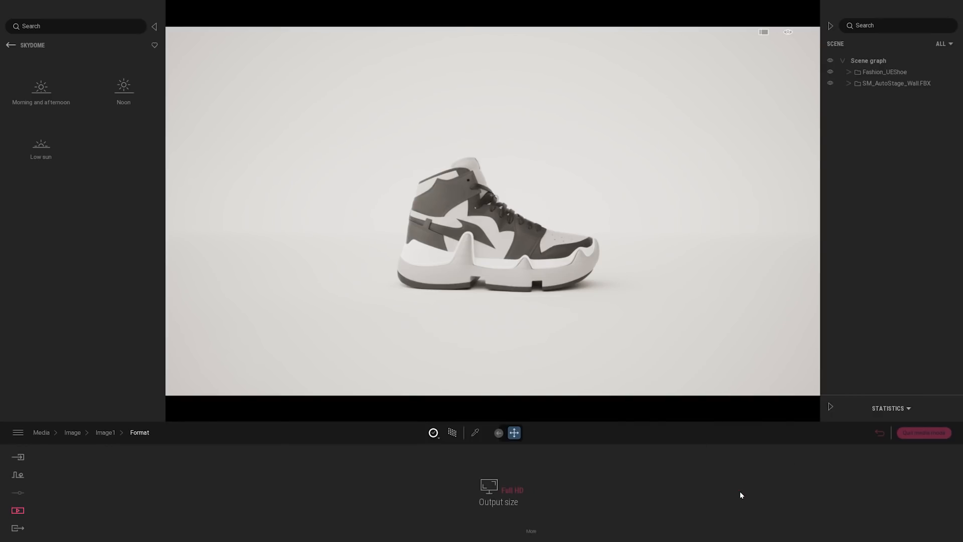
{"action": "left_click", "coordinate": [504, 490]}
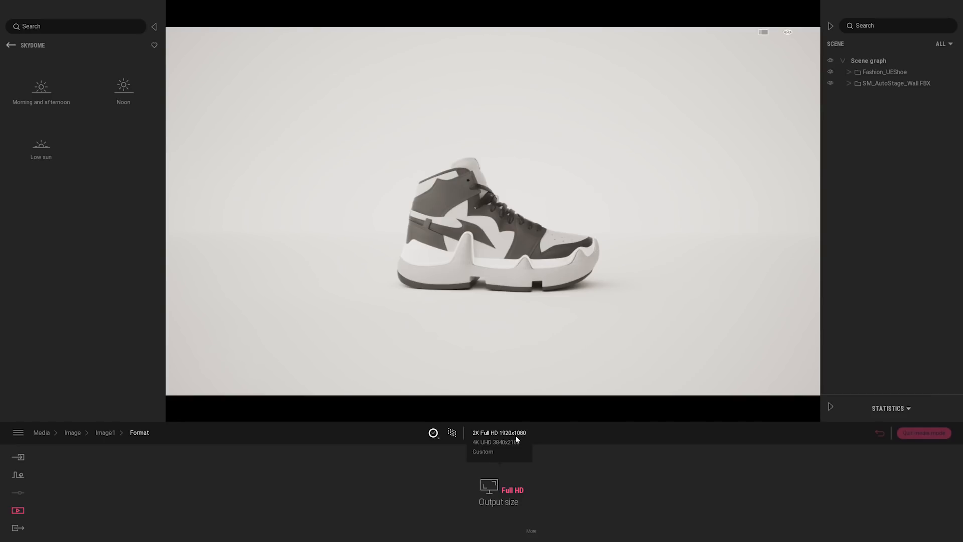
{"action": "left_click", "coordinate": [531, 532]}
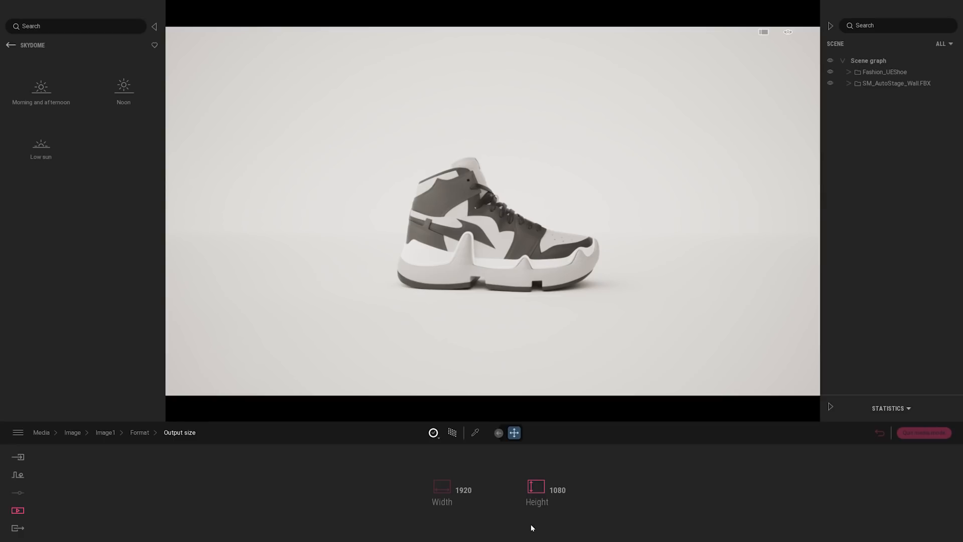
{"action": "key", "text": "ctrl+a"}
{"action": "type", "text": "1920"}
{"action": "key", "text": "Return"}
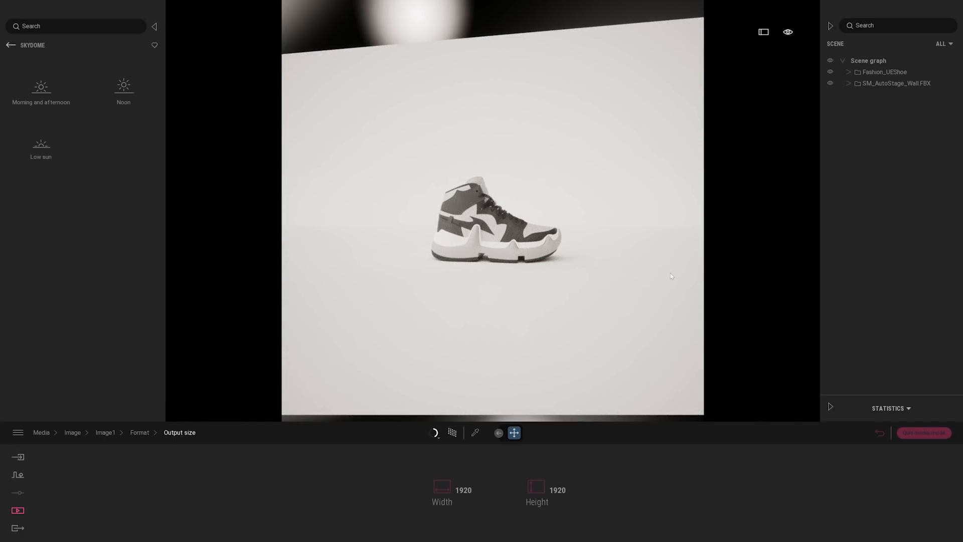
{"action": "mouse_move", "coordinate": [493, 226]}
{"action": "right_mouse_down"}
{"action": "mouse_move", "coordinate": [501, 227]}
{"action": "mouse_move", "coordinate": [490, 222]}
{"action": "mouse_move", "coordinate": [488, 239]}
{"action": "mouse_move", "coordinate": [441, 246]}
{"action": "mouse_move", "coordinate": [442, 226]}
{"action": "mouse_move", "coordinate": [482, 211]}
{"action": "mouse_move", "coordinate": [548, 219]}
{"action": "mouse_move", "coordinate": [485, 220]}
{"action": "mouse_move", "coordinate": [603, 272]}
{"action": "right_mouse_up"}
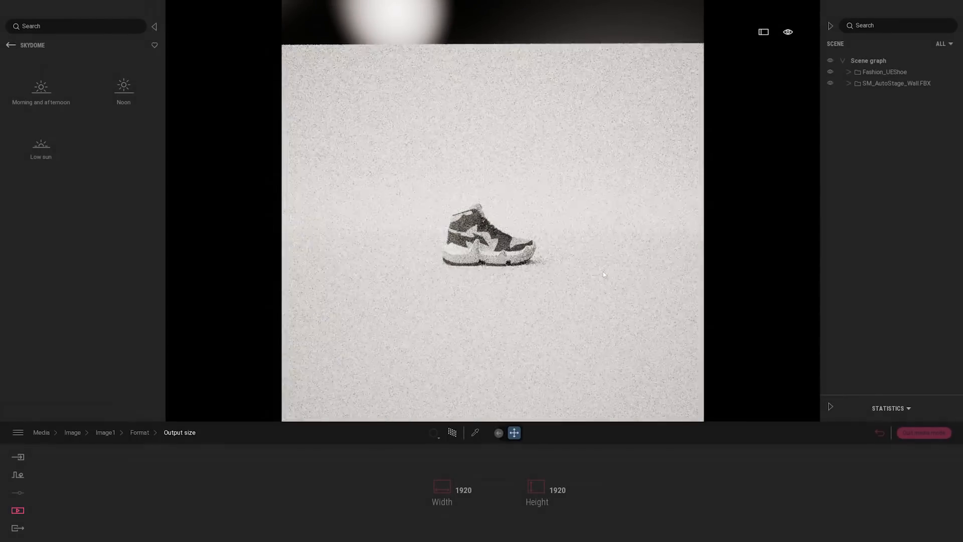
Set the image camera's FOV to 20 and reframe the whole shoe in side profile within the square format
{"action": "left_click", "coordinate": [145, 433]}
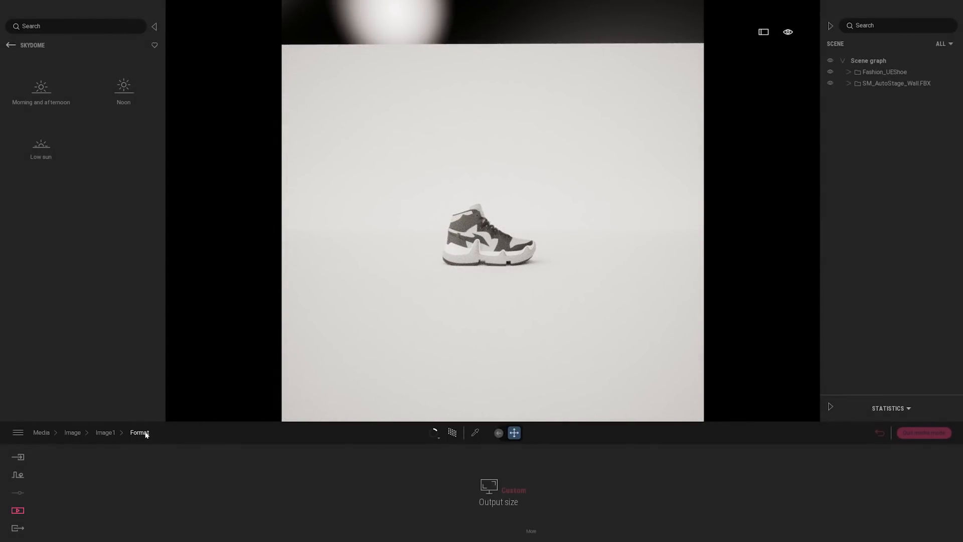
{"action": "left_click", "coordinate": [105, 432]}
{"action": "left_click", "coordinate": [638, 485]}
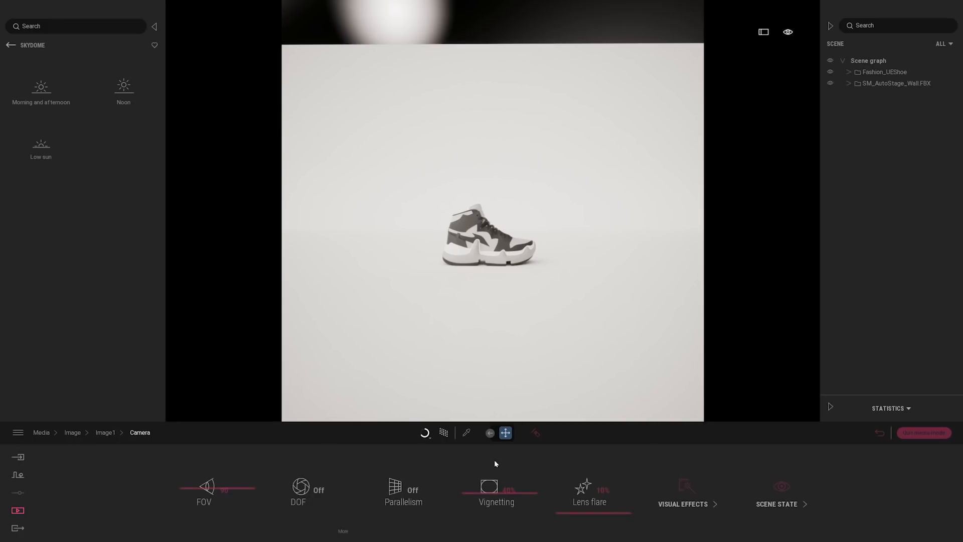
{"action": "left_click", "coordinate": [191, 485]}
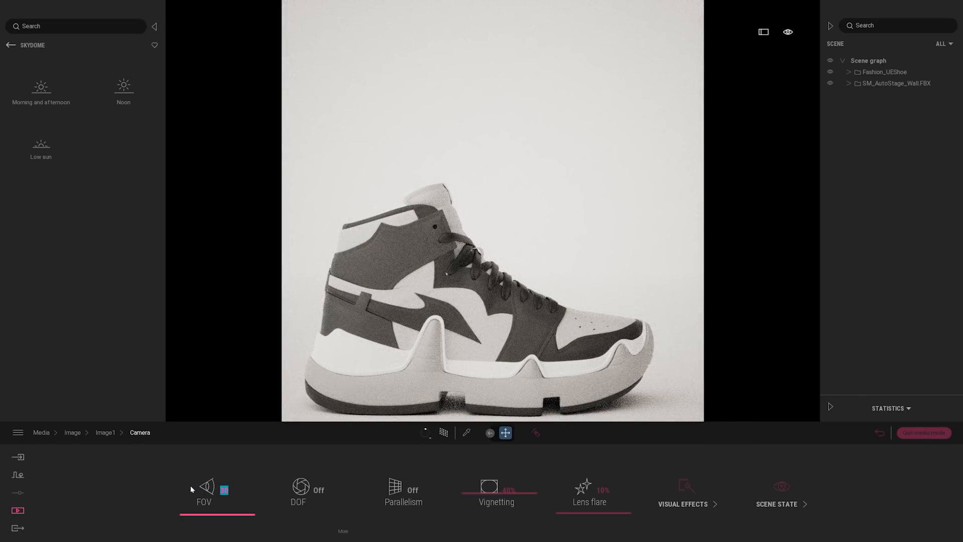
{"action": "middle_click_drag", "start_coordinate": [323, 385], "coordinate": [385, 273]}
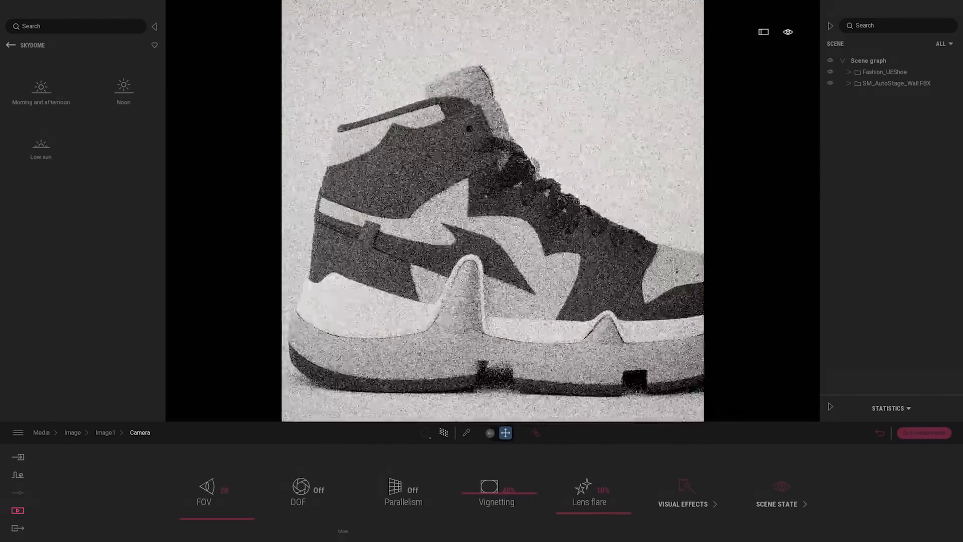
{"action": "scroll", "coordinate": [386, 273], "scroll_direction": "down", "scroll_amount": 4}
{"action": "scroll", "coordinate": [492, 210], "scroll_direction": "down", "scroll_amount": 1}
{"action": "mouse_move", "coordinate": [492, 210]}
{"action": "middle_mouse_down"}
{"action": "mouse_move", "coordinate": [485, 200]}
{"action": "mouse_move", "coordinate": [493, 189]}
{"action": "mouse_move", "coordinate": [492, 220]}
{"action": "middle_mouse_up"}
{"action": "scroll", "coordinate": [492, 211], "scroll_direction": "down", "scroll_amount": 1}
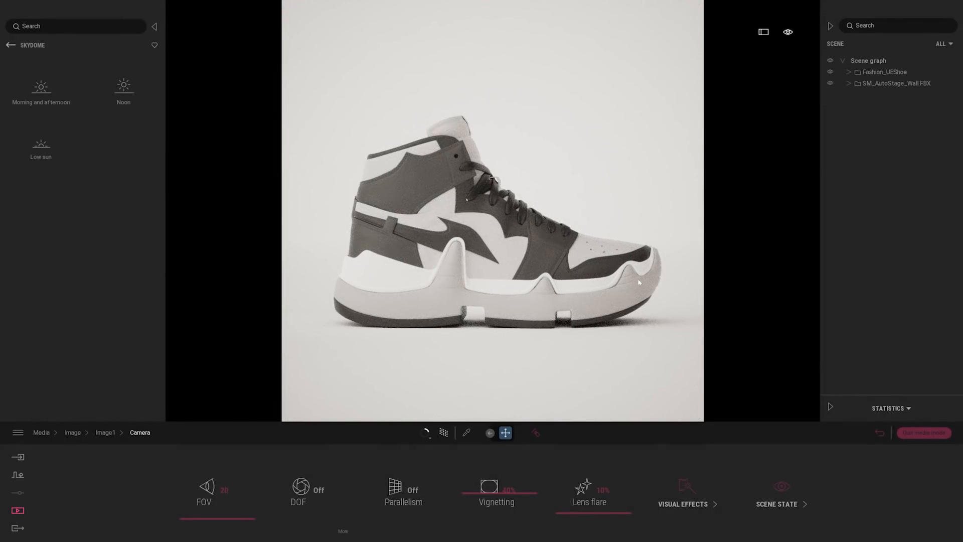
Return to the image list and refresh Image1 with the new camera framing
{"action": "left_click", "coordinate": [880, 432]}
{"action": "mouse_move", "coordinate": [170, 450]}
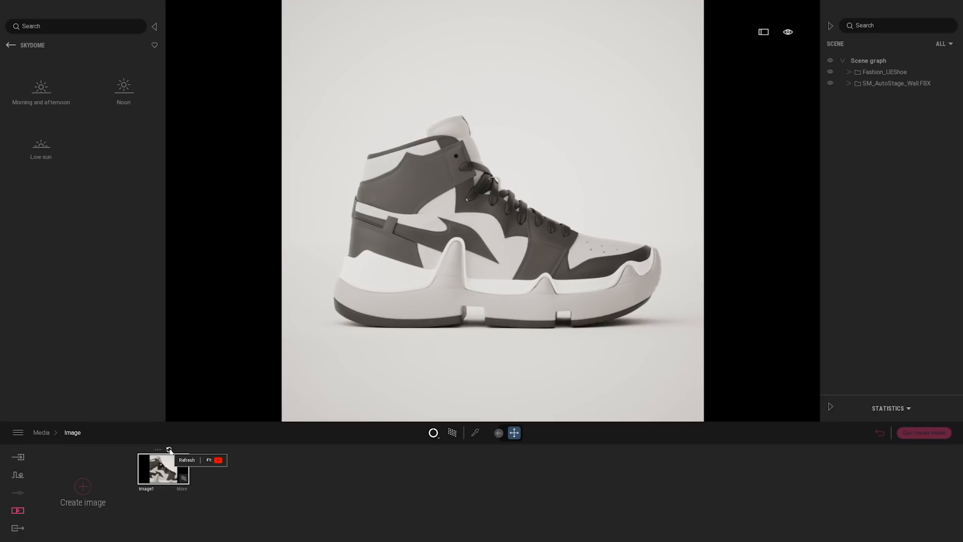
{"action": "left_click", "coordinate": [169, 450]}
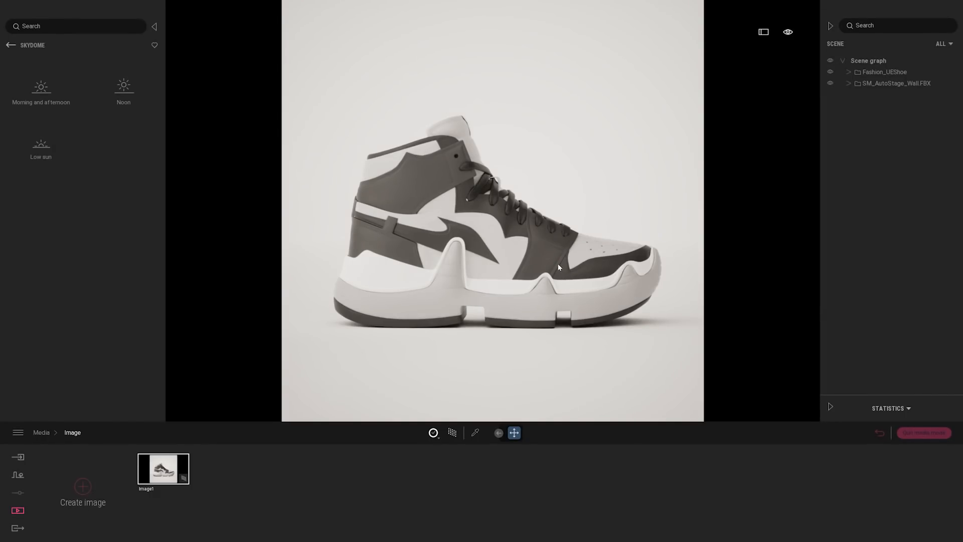
Get a close three-quarter view of the shoe and open the ProductViz material folder in the user library
{"action": "scroll", "coordinate": [583, 255], "scroll_direction": "up", "scroll_amount": 2}
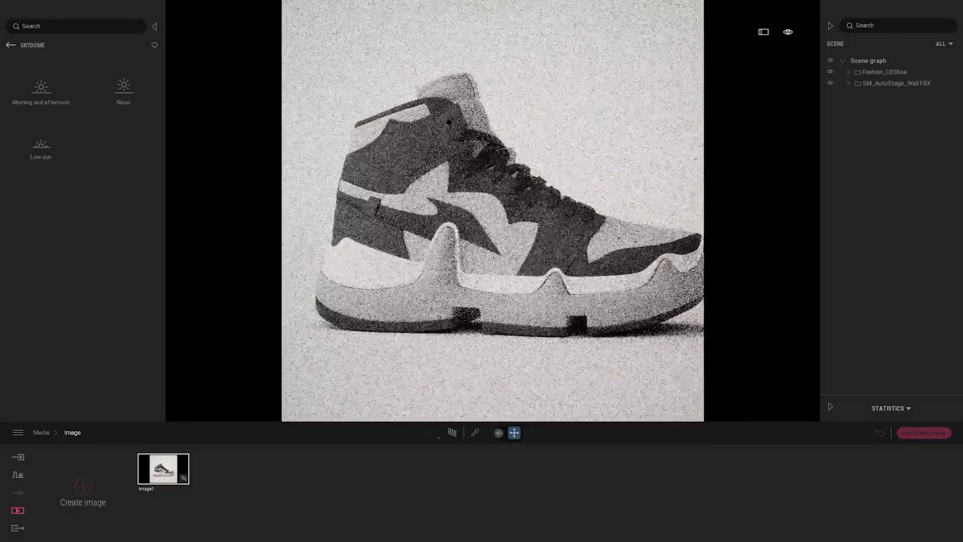
{"action": "middle_click_drag", "start_coordinate": [476, 261], "coordinate": [582, 256]}
{"action": "scroll", "coordinate": [582, 256], "scroll_direction": "up", "scroll_amount": 4}
{"action": "middle_click_drag", "start_coordinate": [652, 226], "coordinate": [579, 298], "text": "shift"}
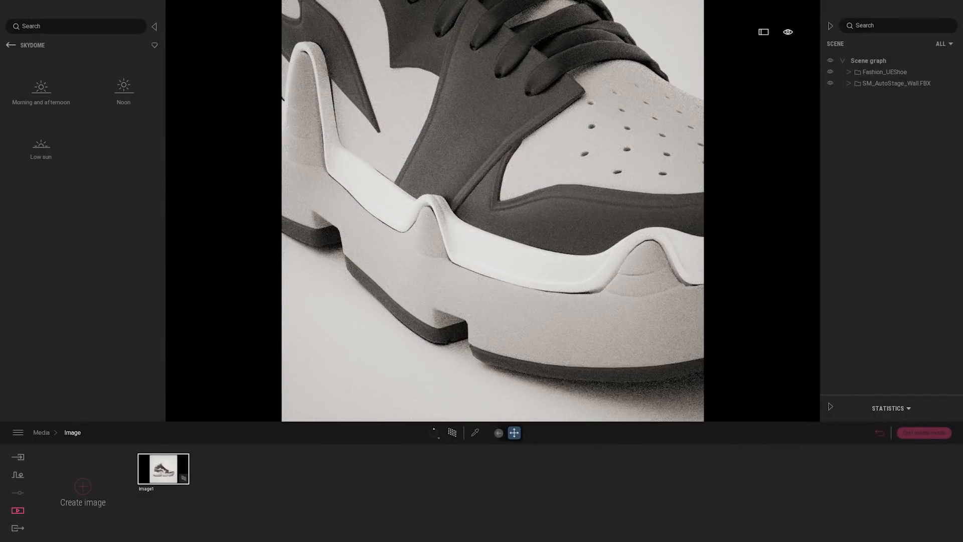
{"action": "middle_click_drag", "start_coordinate": [451, 176], "coordinate": [516, 304]}
{"action": "scroll", "coordinate": [492, 211], "scroll_direction": "down", "scroll_amount": 3}
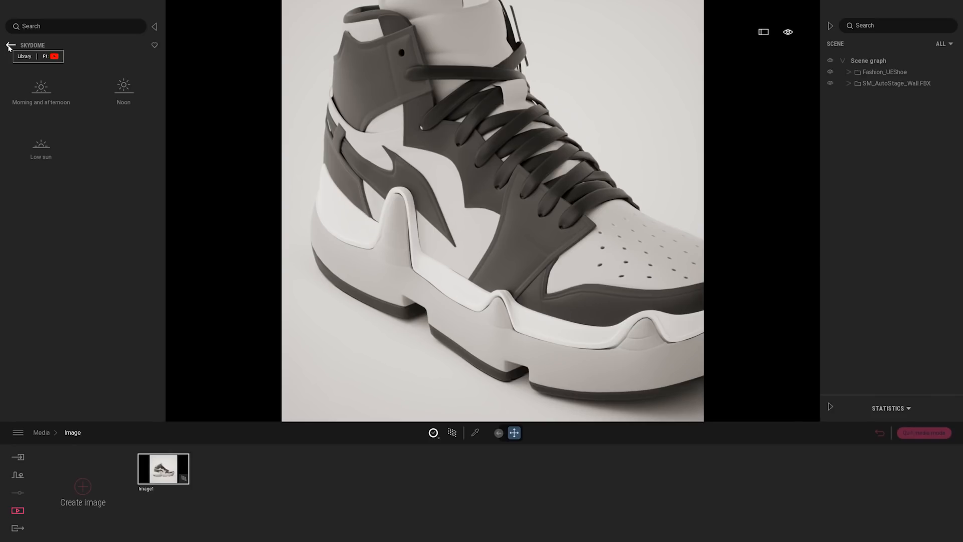
{"action": "left_click", "coordinate": [10, 46]}
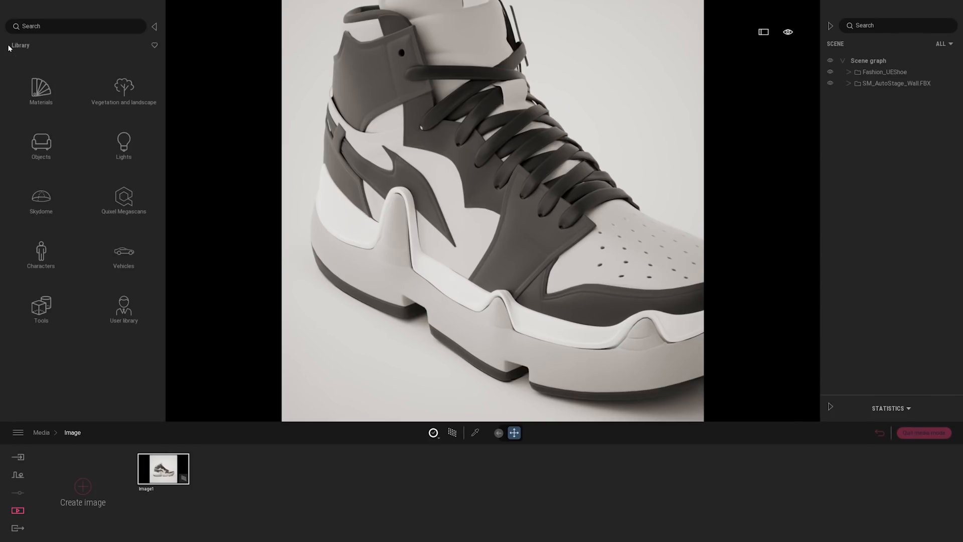
{"action": "left_click", "coordinate": [123, 309]}
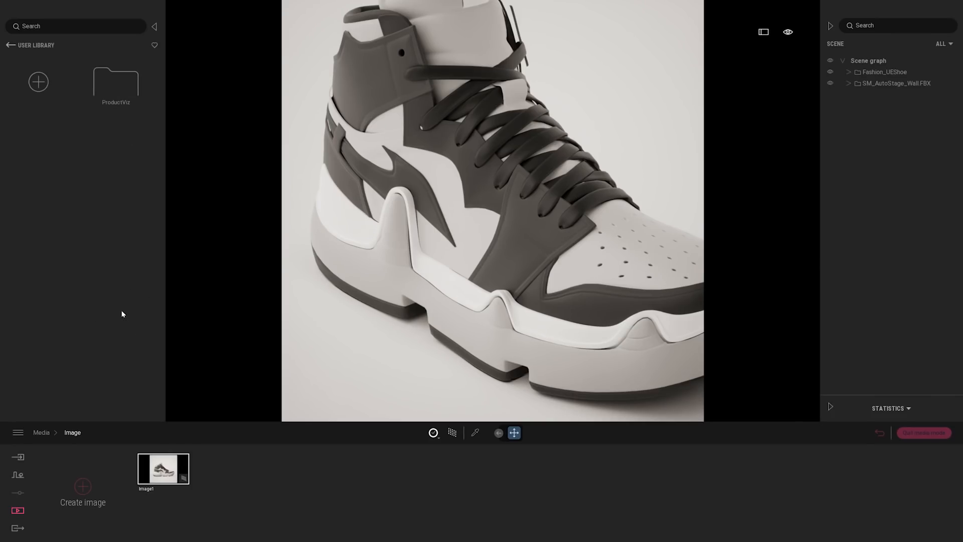
{"action": "left_click", "coordinate": [129, 86]}
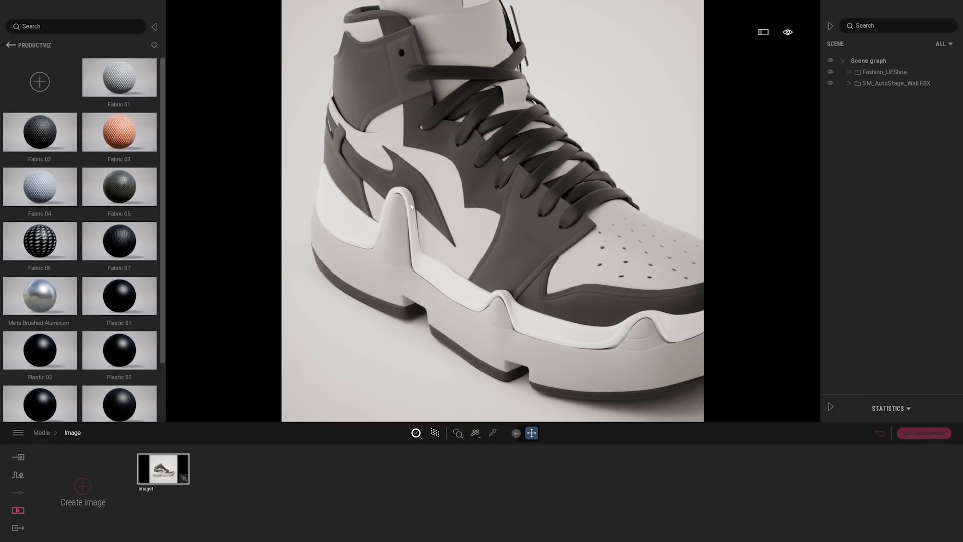
Apply the Fabric 03 material from the ProductViz folder to the shoe's laces
{"action": "middle_click_drag", "start_coordinate": [447, 212], "coordinate": [430, 184]}
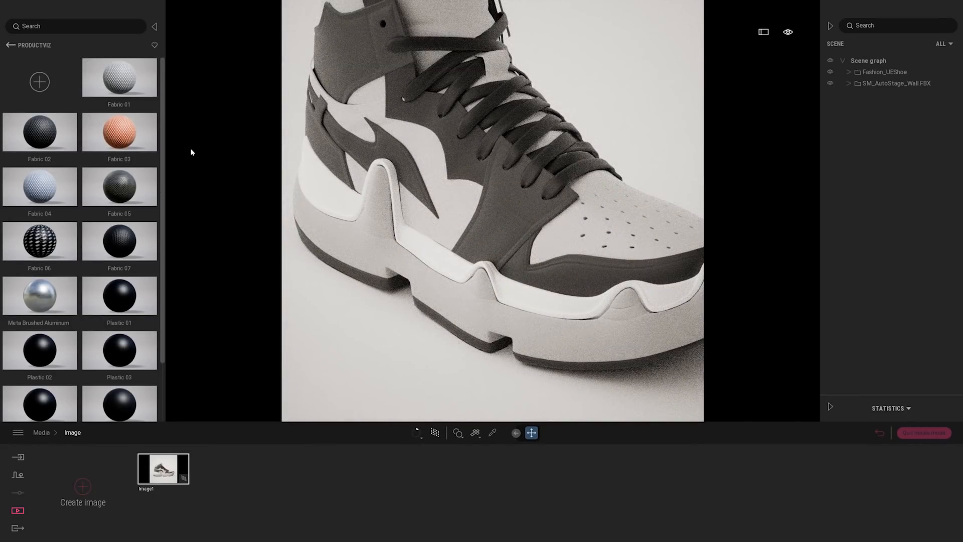
{"action": "mouse_move", "coordinate": [162, 149]}
{"action": "left_mouse_down"}
{"action": "mouse_move", "coordinate": [169, 225]}
{"action": "mouse_move", "coordinate": [178, 143]}
{"action": "left_mouse_up"}
{"action": "middle_click_drag", "start_coordinate": [533, 159], "coordinate": [510, 154]}
{"action": "scroll", "coordinate": [510, 154], "scroll_direction": "up", "scroll_amount": 2}
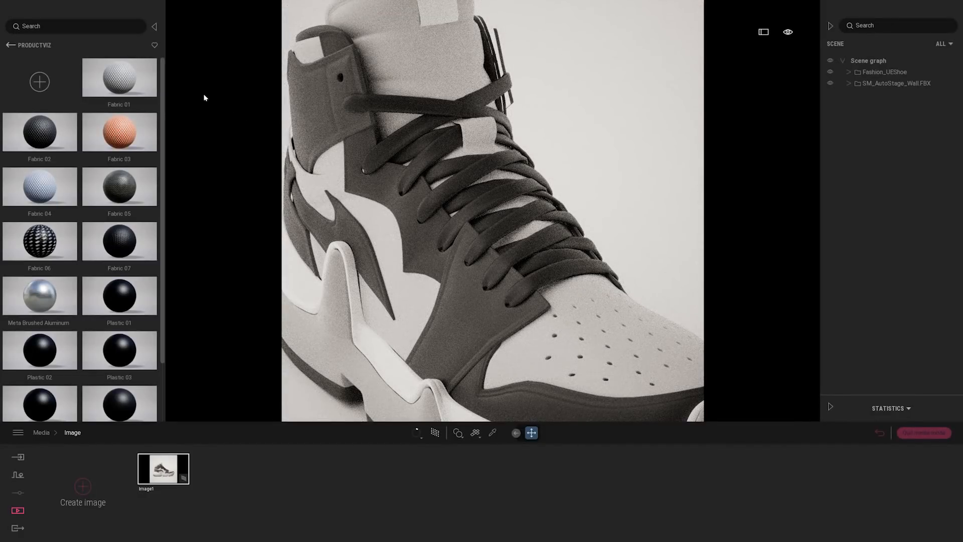
{"action": "left_click_drag", "start_coordinate": [428, 157], "coordinate": [432, 153]}
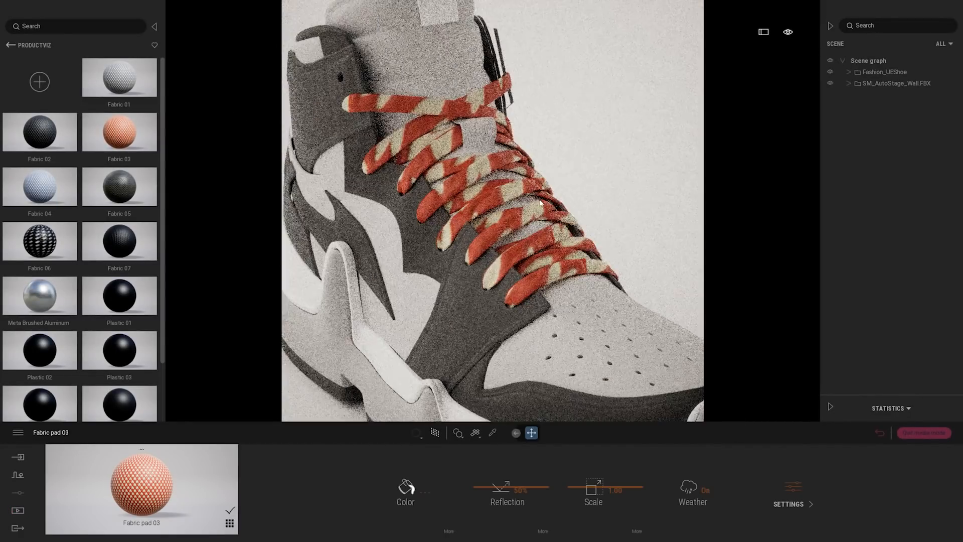
Set the lace fabric's texture scale to 0.05
{"action": "middle_click_drag", "start_coordinate": [463, 116], "coordinate": [541, 189], "text": "shift"}
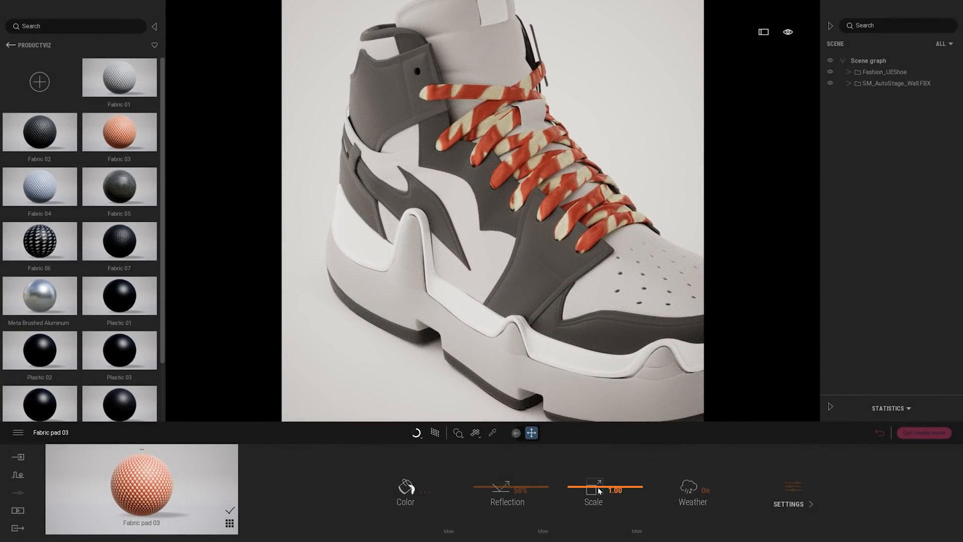
{"action": "mouse_move", "coordinate": [600, 488]}
{"action": "left_mouse_down"}
{"action": "mouse_move", "coordinate": [606, 519]}
{"action": "mouse_move", "coordinate": [616, 499]}
{"action": "left_mouse_up"}
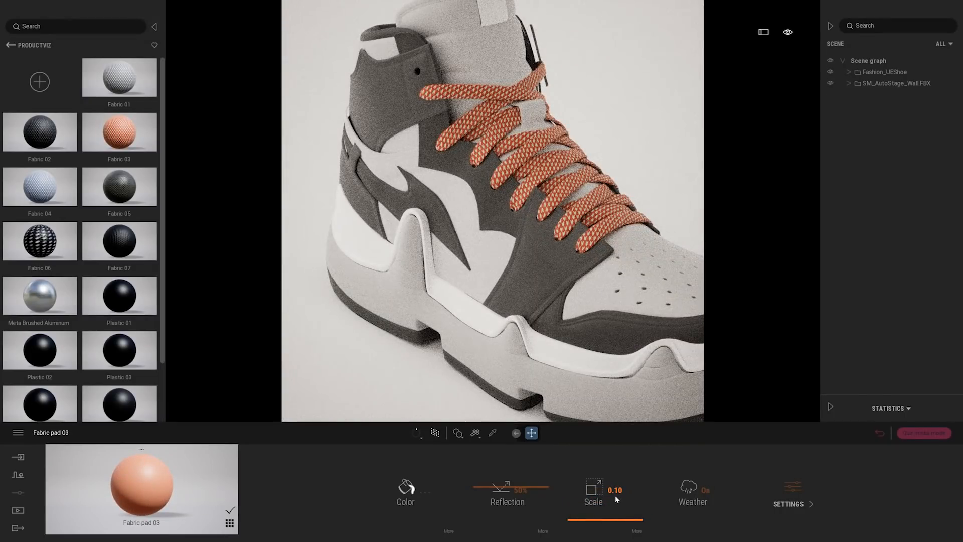
{"action": "double_click", "coordinate": [618, 490]}
{"action": "type", "text": "05"}
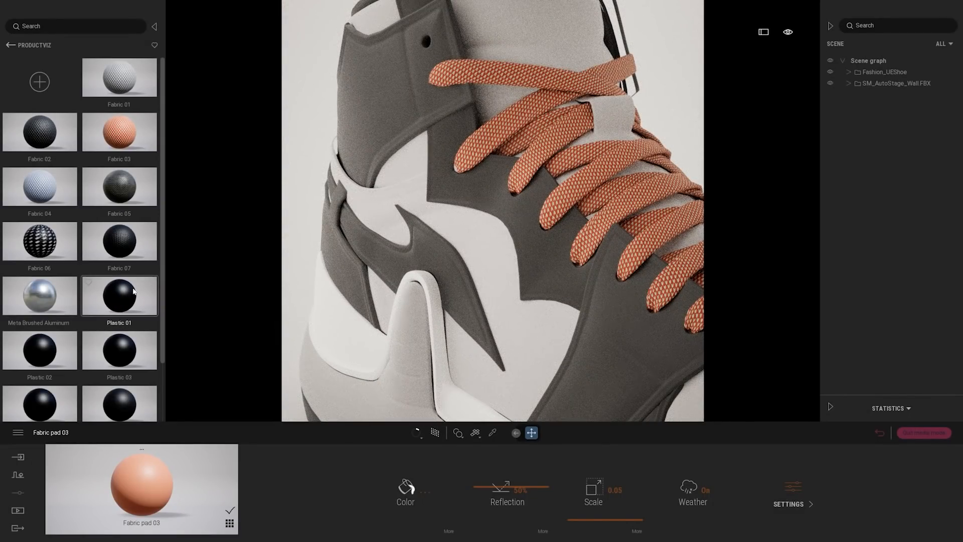
Apply Plastic 01 to the flame-shaped accent on the shoe's side and color it orange-red to match the laces
{"action": "left_click", "coordinate": [414, 255]}
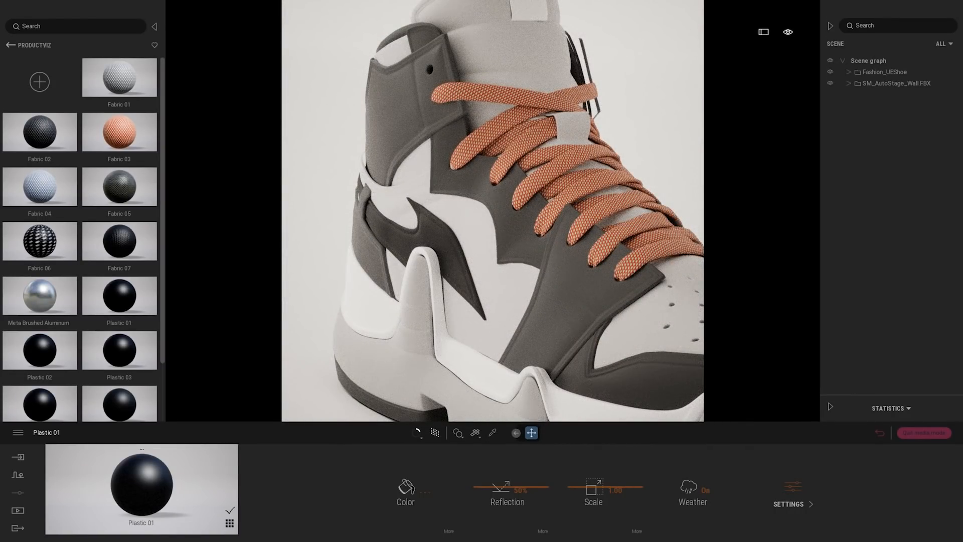
{"action": "left_click", "coordinate": [419, 492]}
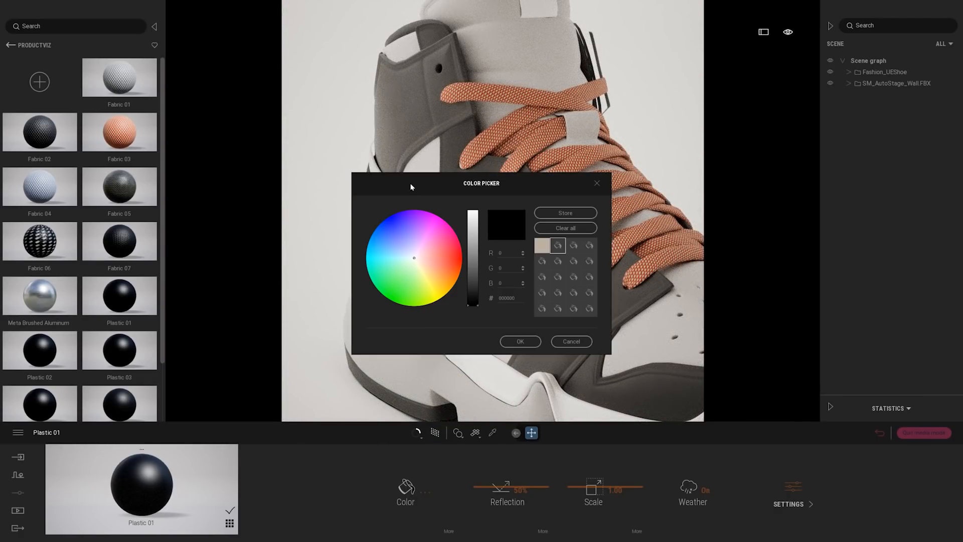
{"action": "left_click_drag", "start_coordinate": [419, 190], "coordinate": [667, 165]}
{"action": "left_click", "coordinate": [682, 233]}
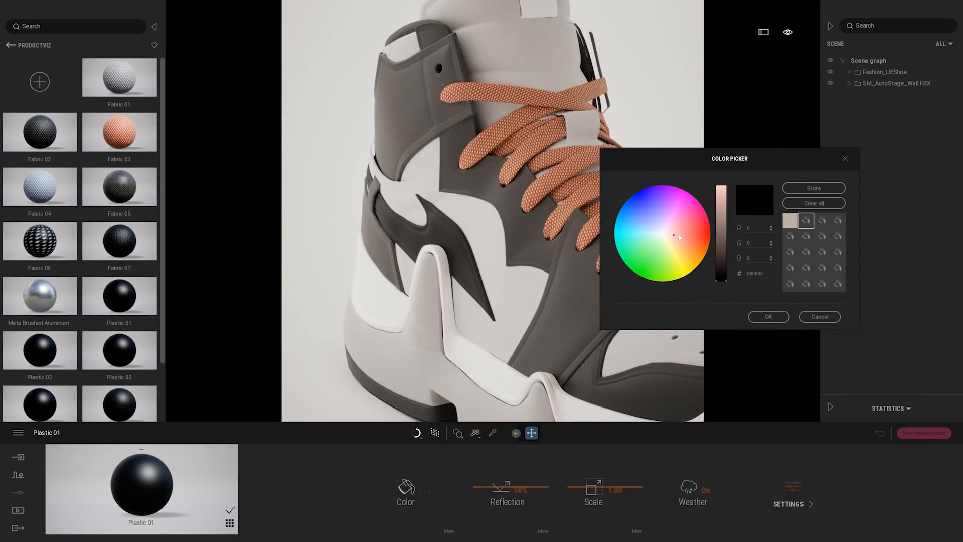
{"action": "left_click_drag", "start_coordinate": [720, 278], "coordinate": [725, 202]}
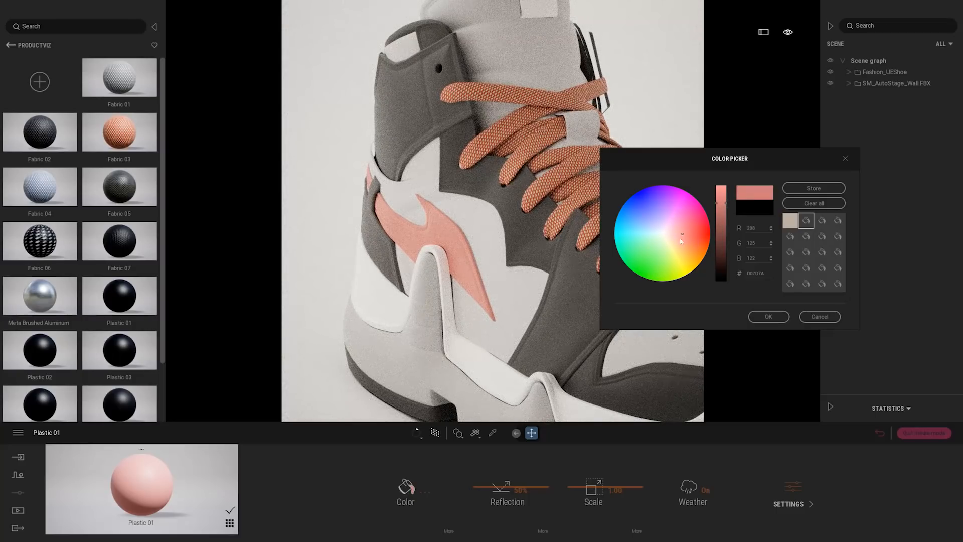
{"action": "left_click", "coordinate": [688, 238]}
{"action": "left_click", "coordinate": [720, 212]}
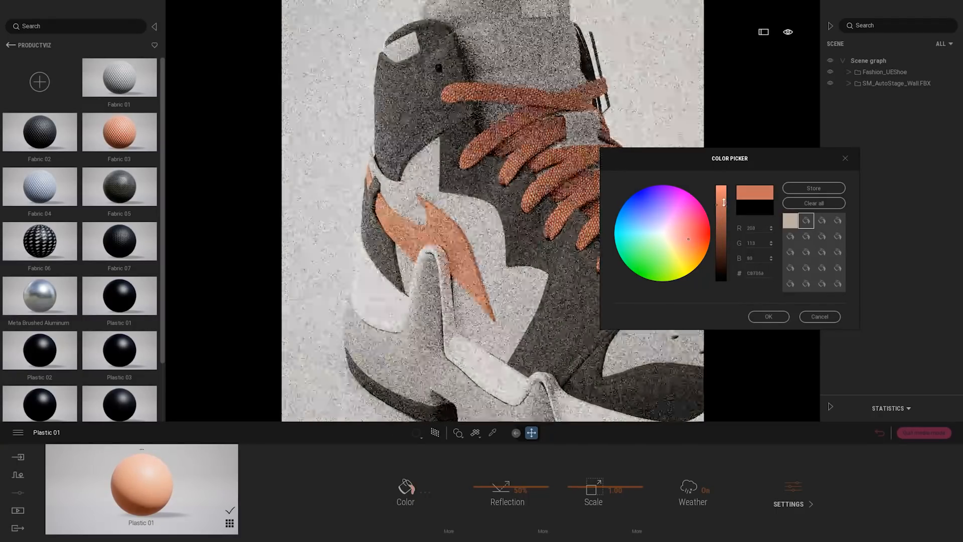
{"action": "left_click_drag", "start_coordinate": [689, 238], "coordinate": [695, 235]}
{"action": "left_click", "coordinate": [696, 235]}
{"action": "left_click", "coordinate": [768, 317]}
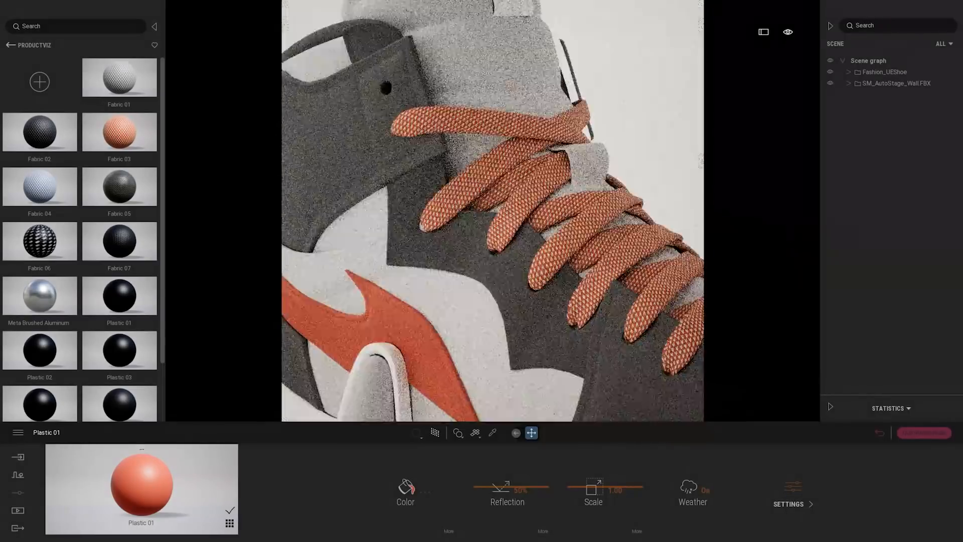
Pick the laces' fabric material from the shoe and tint its color light pink, FFD4CC
{"action": "left_click", "coordinate": [492, 432]}
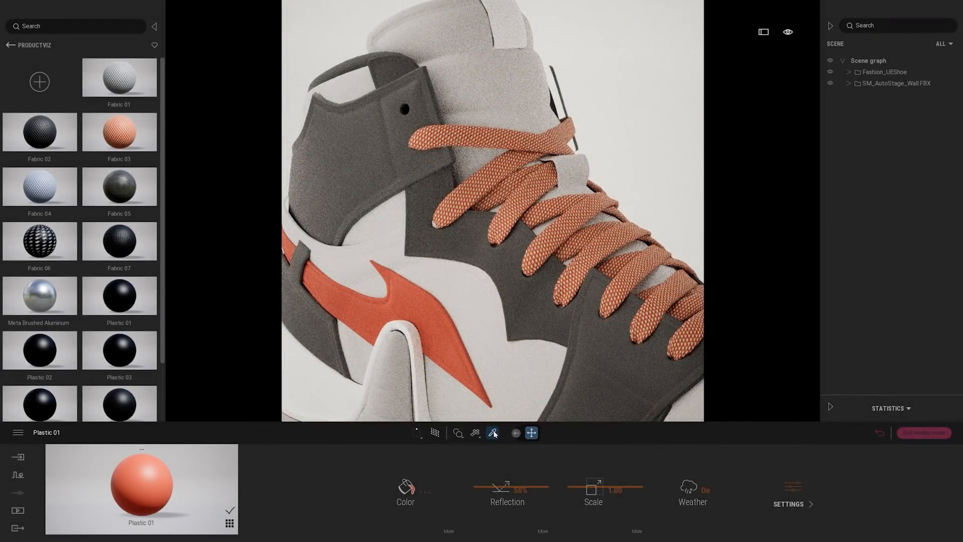
{"action": "left_click", "coordinate": [512, 218]}
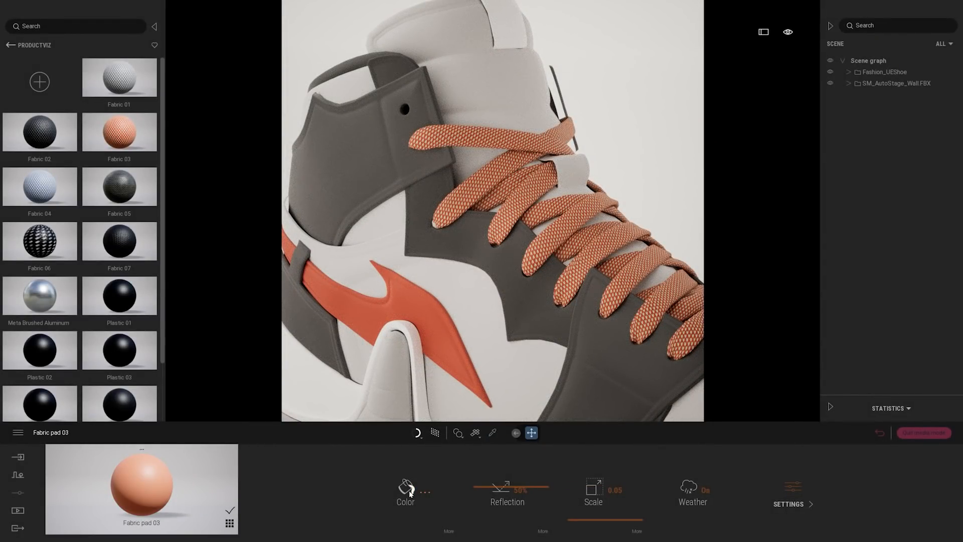
{"action": "left_click", "coordinate": [407, 491]}
{"action": "left_click_drag", "start_coordinate": [466, 185], "coordinate": [687, 172]}
{"action": "left_click", "coordinate": [640, 247]}
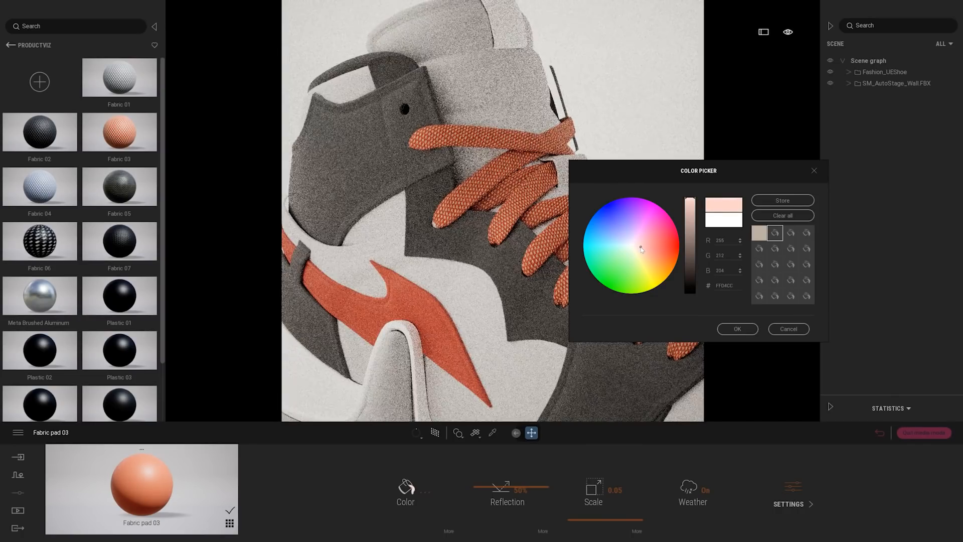
{"action": "left_click", "coordinate": [745, 330]}
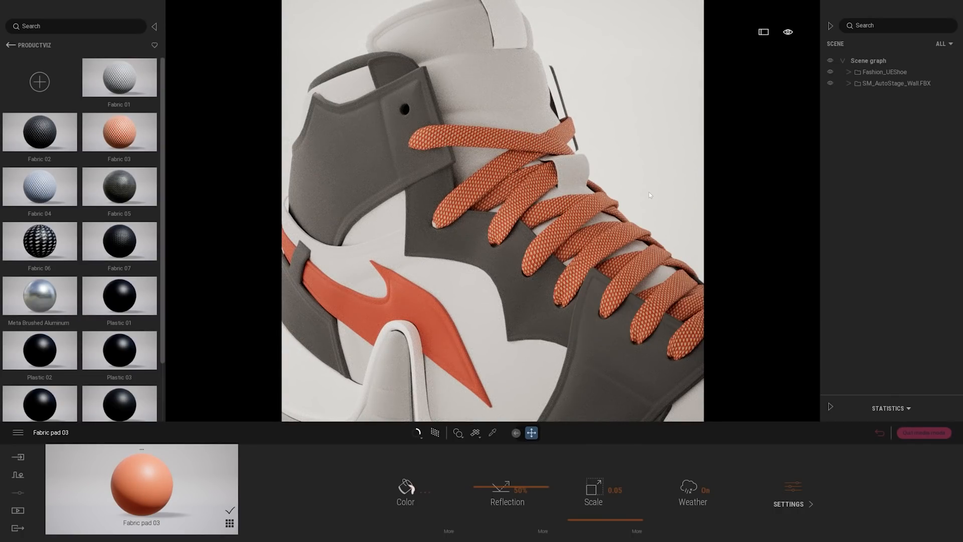
Apply the Plastic Grain material from the ProductViz folder to the shoe's midsole below the white band
{"action": "scroll", "coordinate": [579, 224], "scroll_direction": "down", "scroll_amount": 3}
{"action": "middle_click_drag", "start_coordinate": [579, 224], "coordinate": [579, 100]}
{"action": "middle_click_drag", "start_coordinate": [579, 224], "coordinate": [300, 100], "text": "shift"}
{"action": "scroll", "coordinate": [123, 272], "scroll_direction": "down", "scroll_amount": 3}
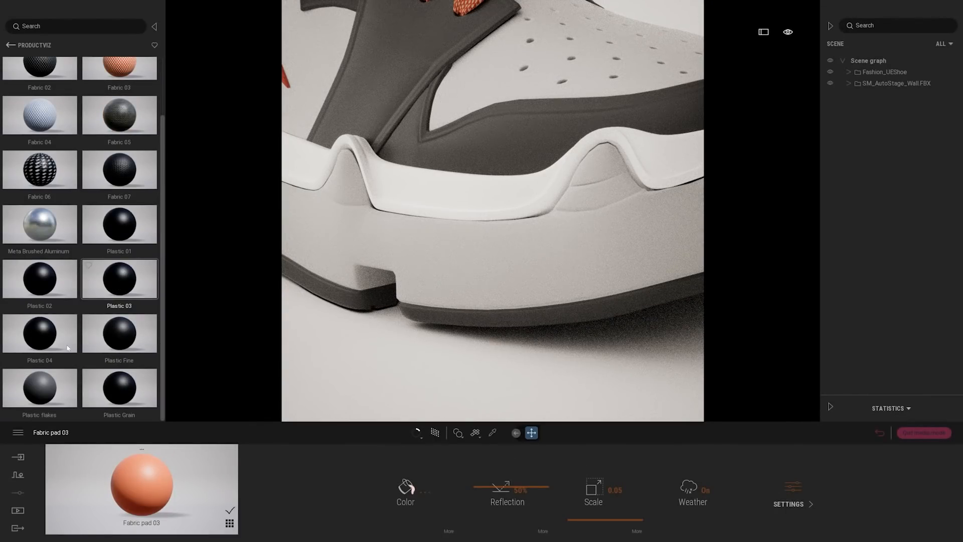
{"action": "left_click_drag", "start_coordinate": [506, 253], "coordinate": [506, 252]}
{"action": "left_click", "coordinate": [506, 252]}
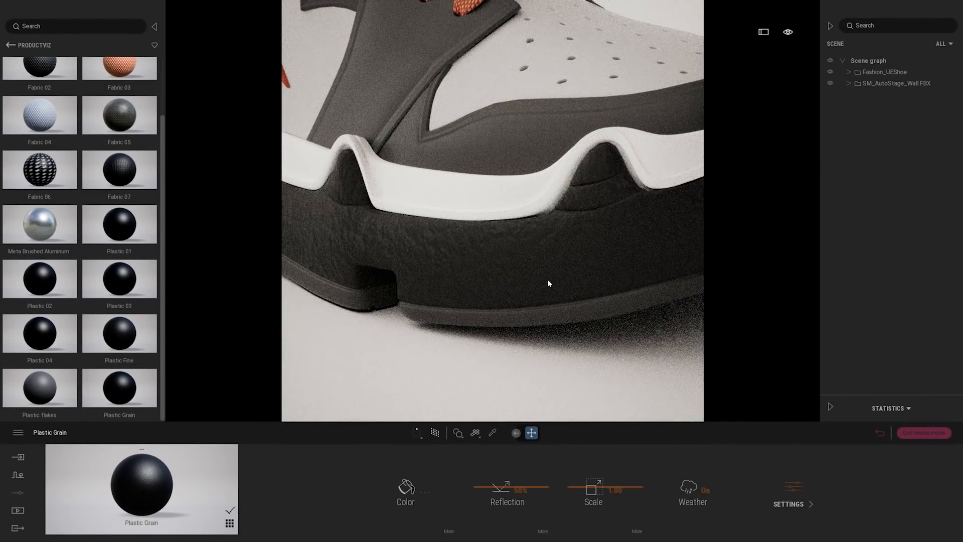
Check the grain on the midsole and reapply Plastic Grain to it with Spherical UVs projection
{"action": "middle_click_drag", "start_coordinate": [548, 281], "coordinate": [607, 301]}
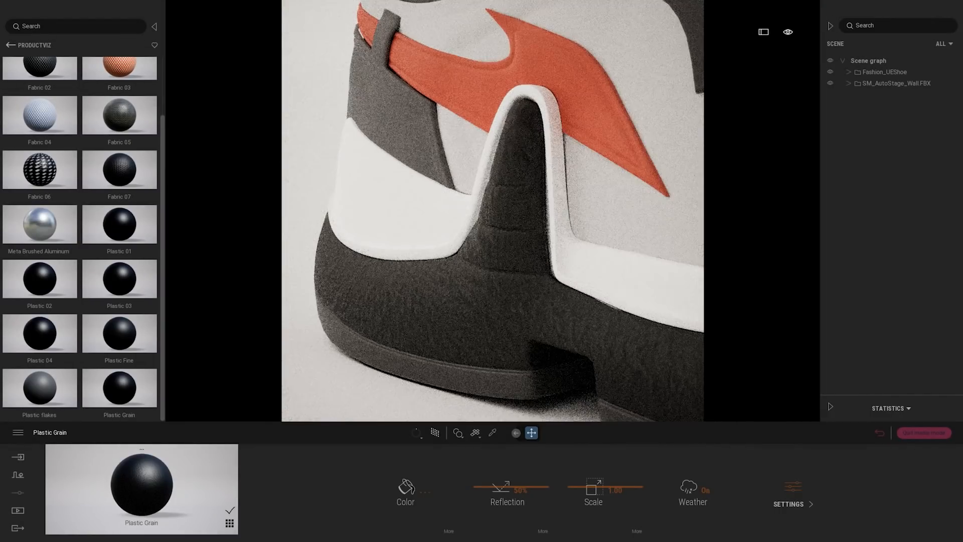
{"action": "middle_click_drag", "start_coordinate": [545, 279], "coordinate": [570, 274], "text": "shift"}
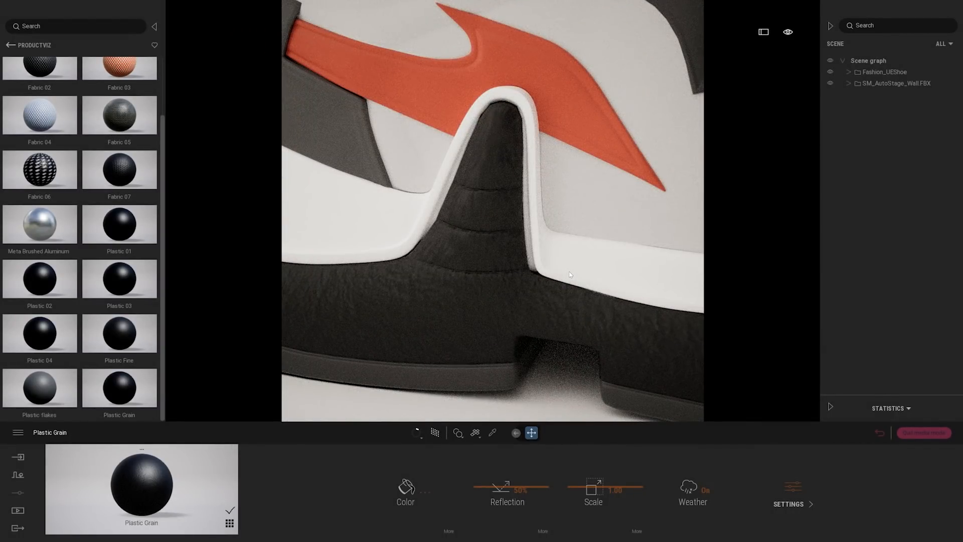
{"action": "mouse_move", "coordinate": [508, 275]}
{"action": "middle_mouse_down", "text": "shift"}
{"action": "mouse_move", "coordinate": [458, 266]}
{"action": "mouse_move", "coordinate": [505, 275]}
{"action": "middle_mouse_up", "text": "shift"}
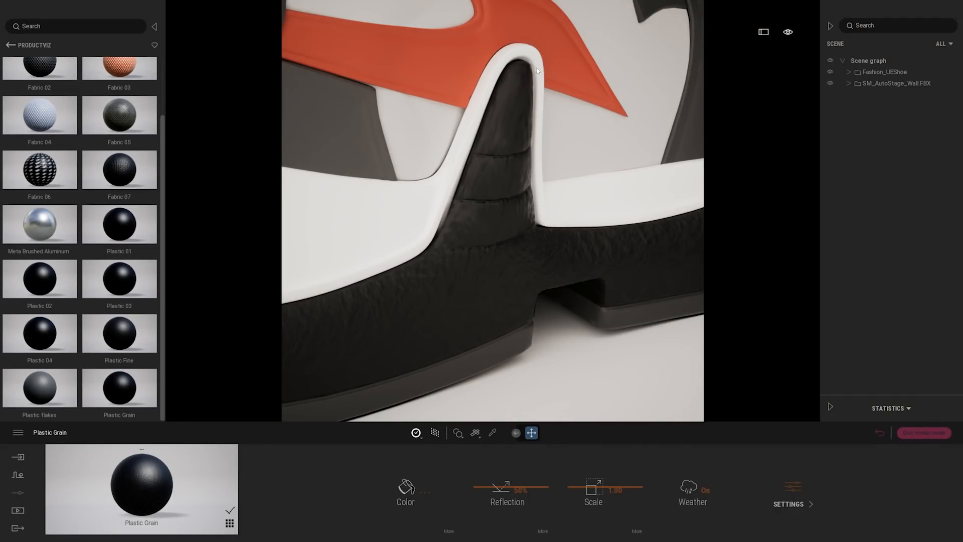
{"action": "scroll", "coordinate": [523, 229], "scroll_direction": "down", "scroll_amount": 5}
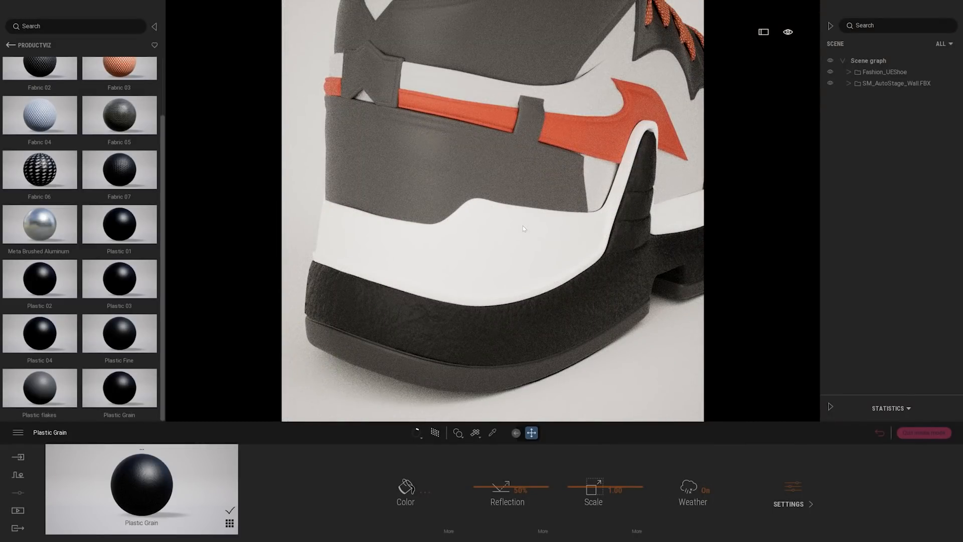
{"action": "middle_click_drag", "start_coordinate": [534, 250], "coordinate": [437, 243]}
{"action": "middle_click_drag", "start_coordinate": [561, 268], "coordinate": [563, 296]}
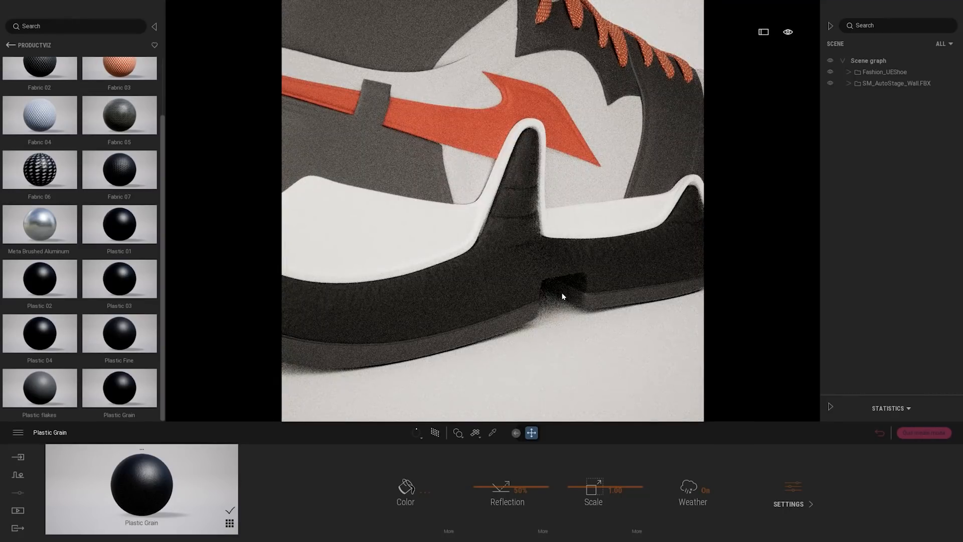
{"action": "scroll", "coordinate": [562, 296], "scroll_direction": "up", "scroll_amount": 3}
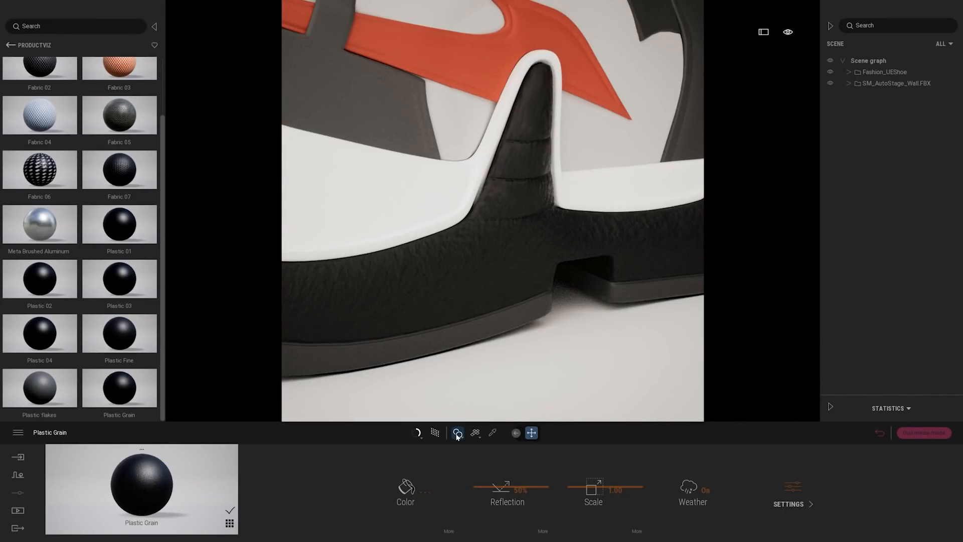
{"action": "mouse_move", "coordinate": [476, 435]}
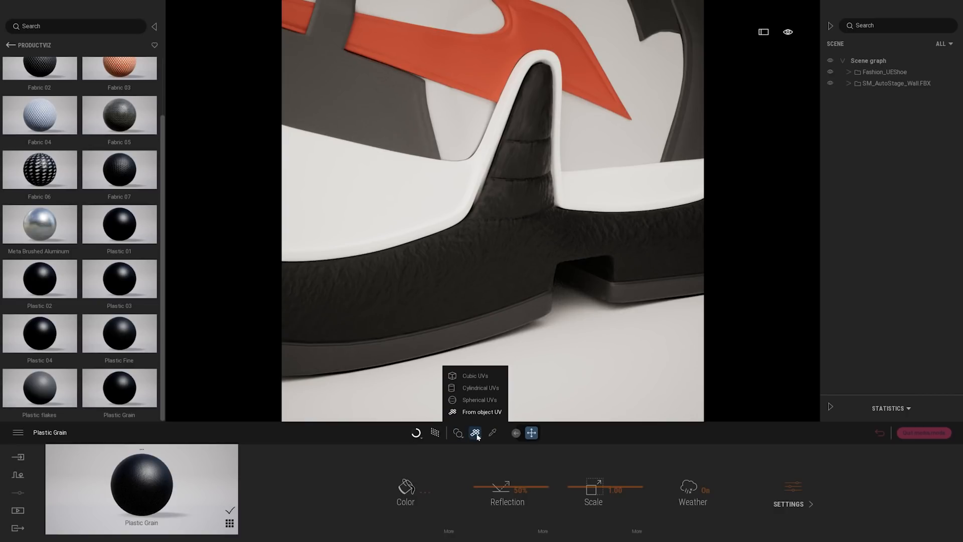
{"action": "left_click", "coordinate": [474, 400]}
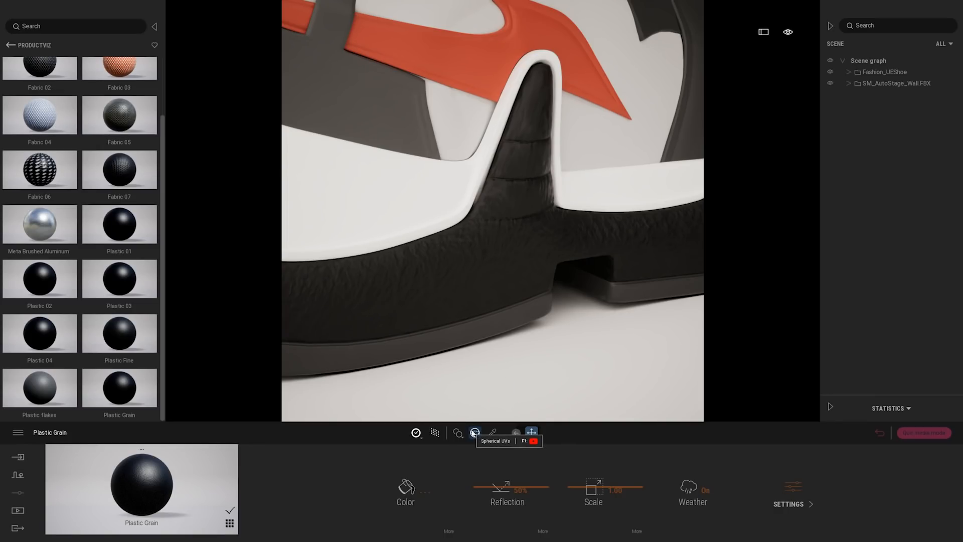
{"action": "middle_click_drag", "start_coordinate": [542, 286], "coordinate": [478, 351]}
{"action": "scroll", "coordinate": [477, 351], "scroll_direction": "up", "scroll_amount": 1}
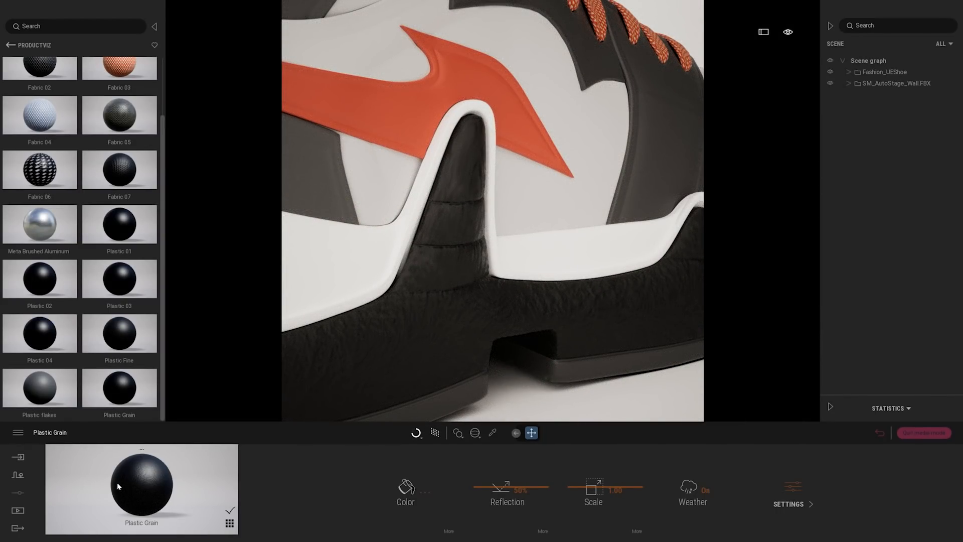
{"action": "left_click_drag", "start_coordinate": [147, 491], "coordinate": [442, 334]}
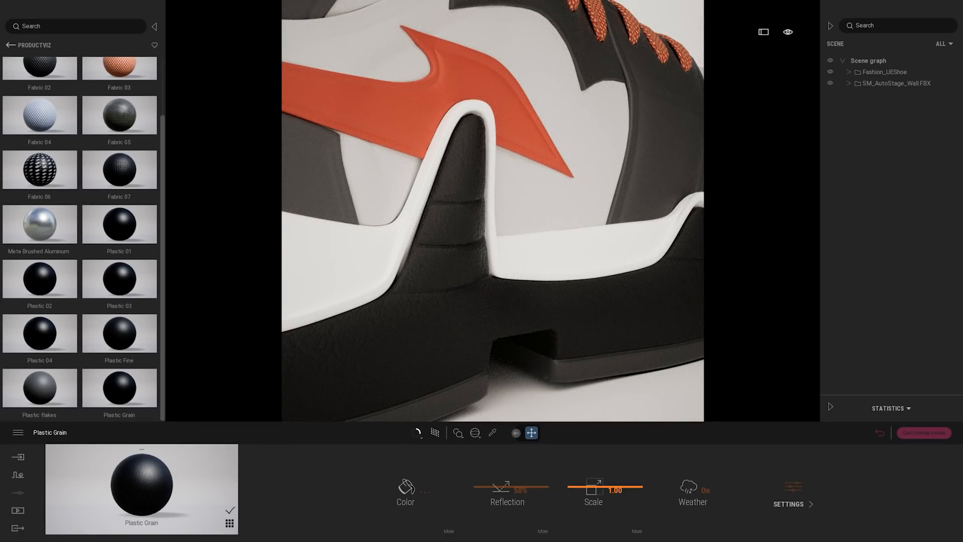
Tune the midsole grain's texture scale, trying 2.64 and 0.70 before settling on about 0.9
{"action": "left_click_drag", "start_coordinate": [586, 485], "coordinate": [585, 480]}
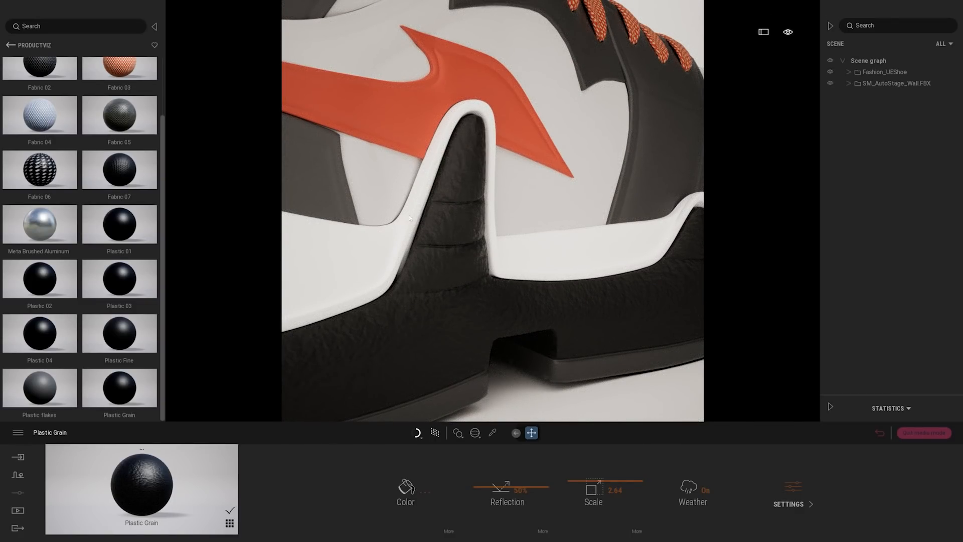
{"action": "middle_click_drag", "start_coordinate": [547, 314], "coordinate": [565, 297], "text": "shift"}
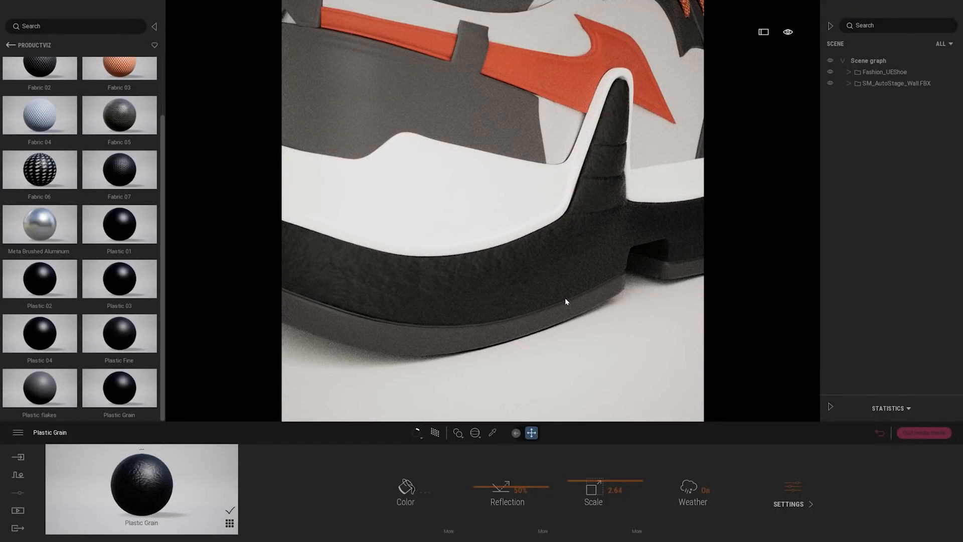
{"action": "scroll", "coordinate": [565, 300], "scroll_direction": "down", "scroll_amount": 5}
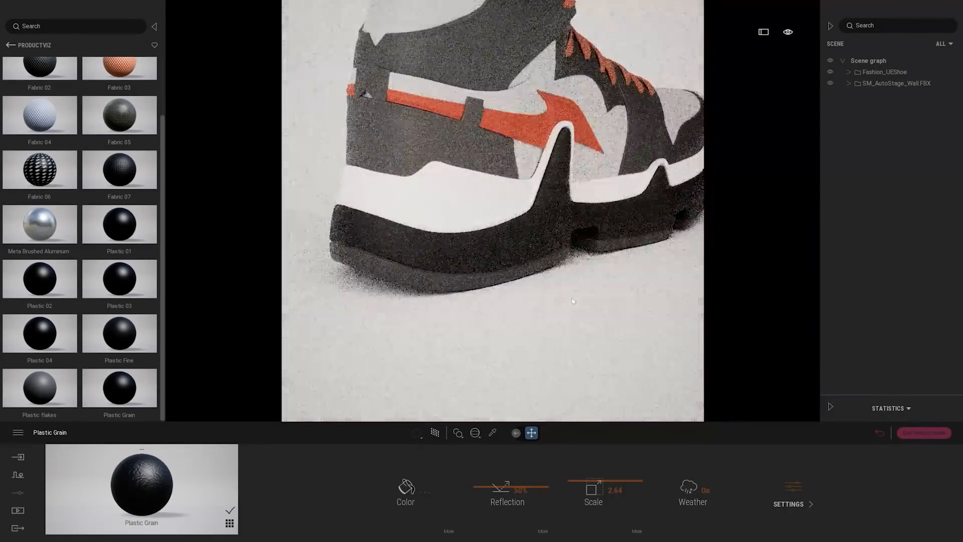
{"action": "left_click_drag", "start_coordinate": [584, 485], "coordinate": [589, 497]}
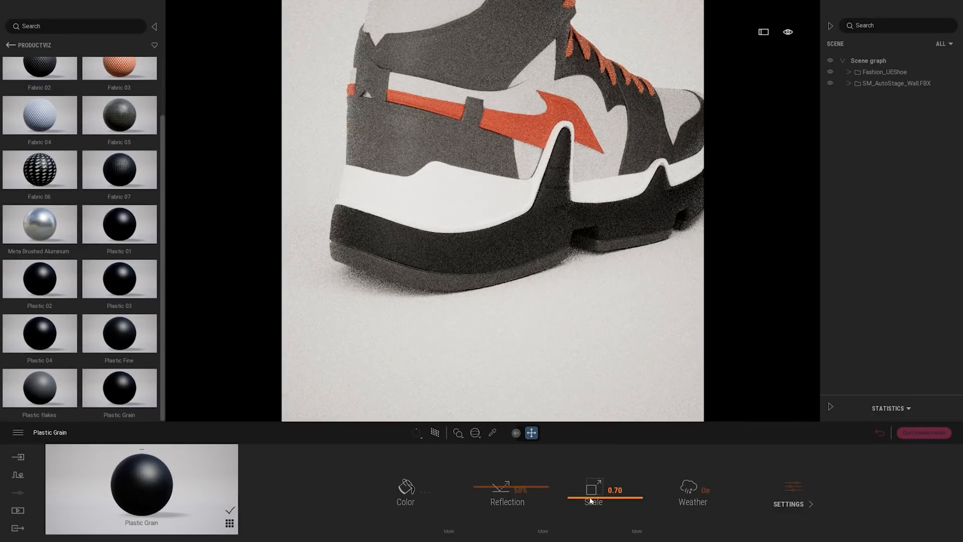
{"action": "scroll", "coordinate": [590, 263], "scroll_direction": "up", "scroll_amount": 5}
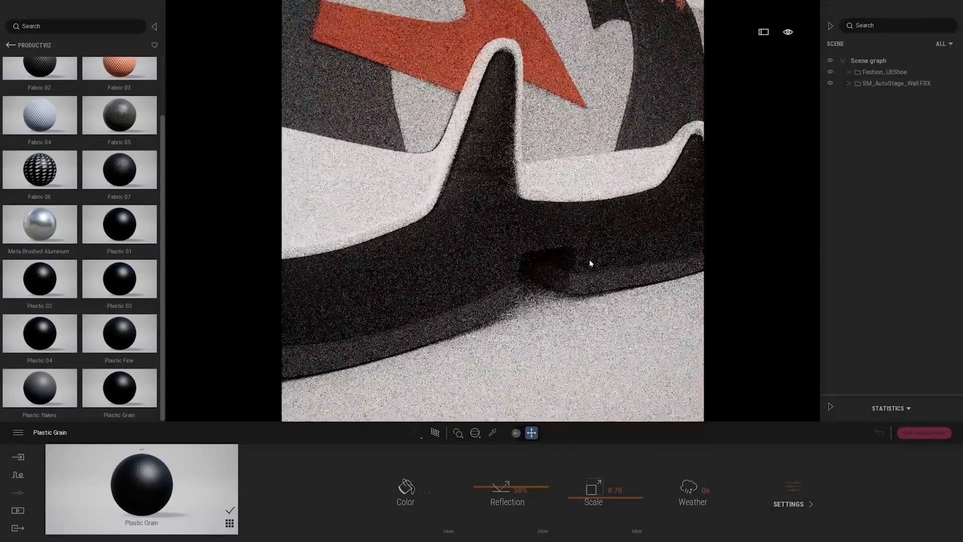
{"action": "left_click_drag", "start_coordinate": [598, 497], "coordinate": [594, 491]}
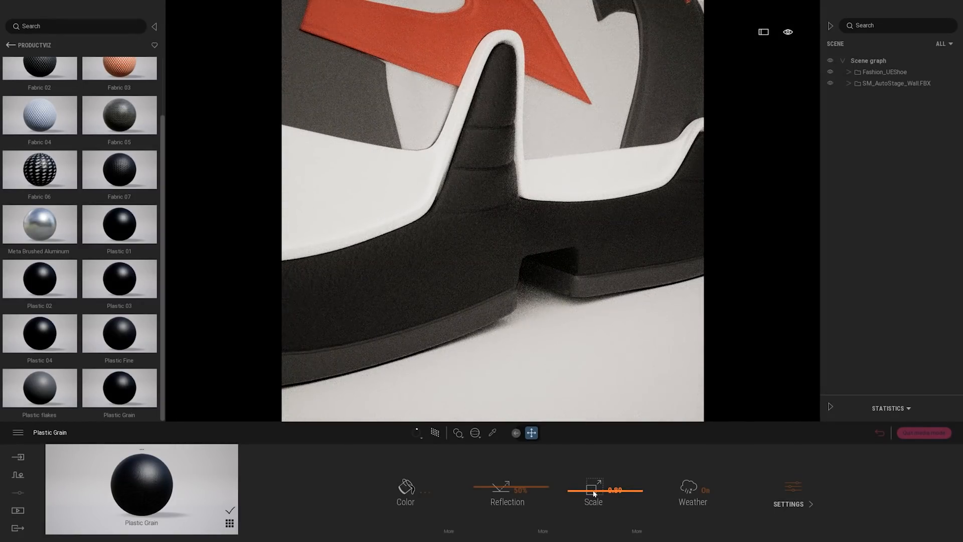
Apply Plastic Fine to the outsole in dark grey 474747 and switch the UV projection back to From object UV
{"action": "middle_click_drag", "start_coordinate": [583, 275], "coordinate": [532, 246], "text": "shift"}
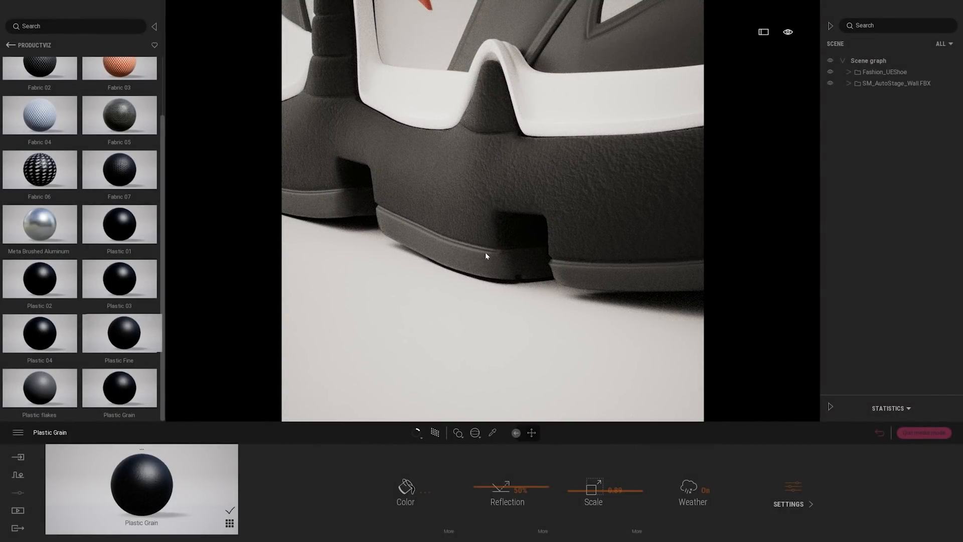
{"action": "left_click_drag", "start_coordinate": [486, 258], "coordinate": [485, 258]}
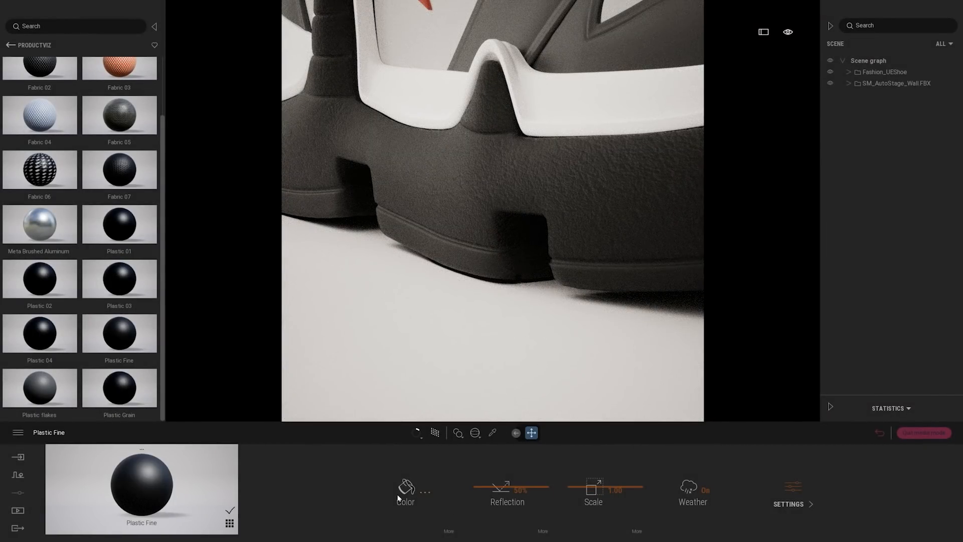
{"action": "left_click", "coordinate": [398, 498]}
{"action": "left_click_drag", "start_coordinate": [375, 175], "coordinate": [601, 148]}
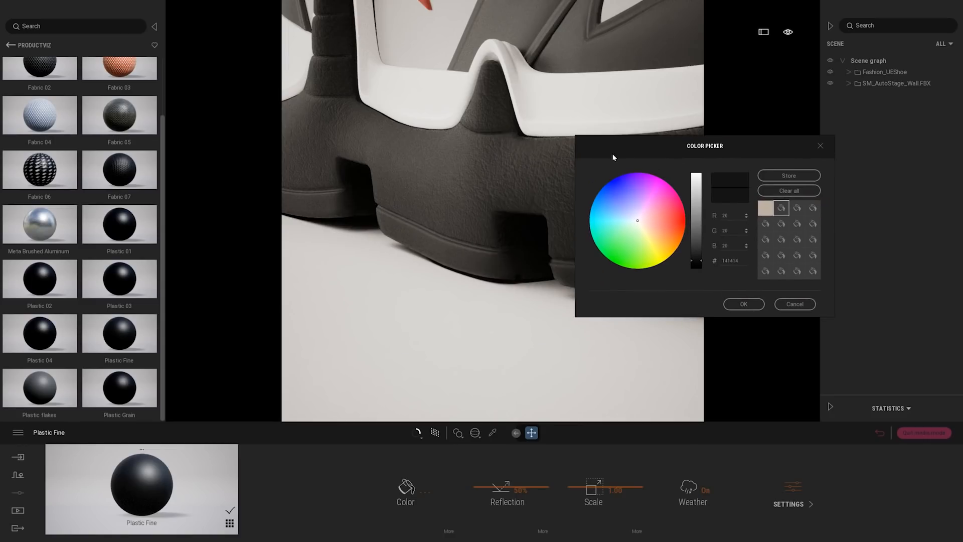
{"action": "left_click_drag", "start_coordinate": [700, 257], "coordinate": [701, 242]}
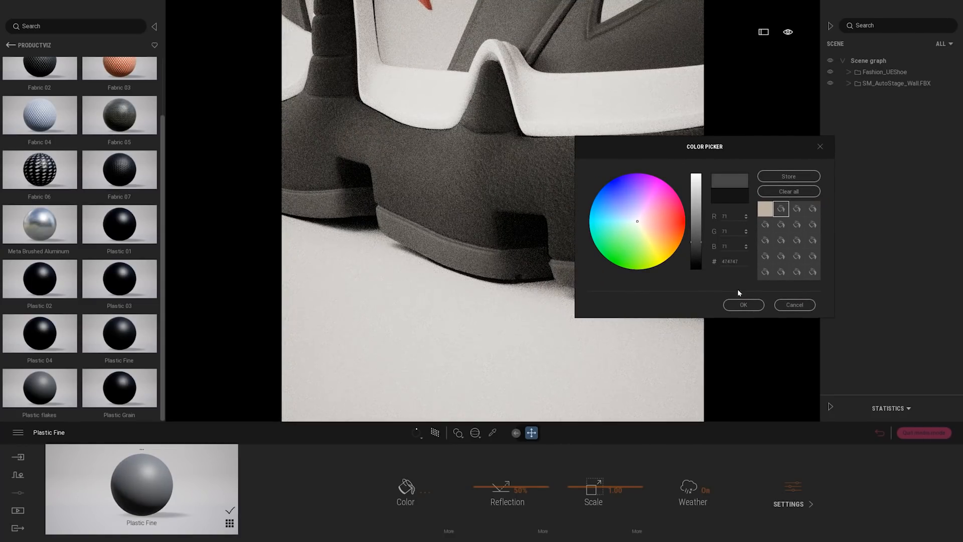
{"action": "left_click", "coordinate": [746, 306]}
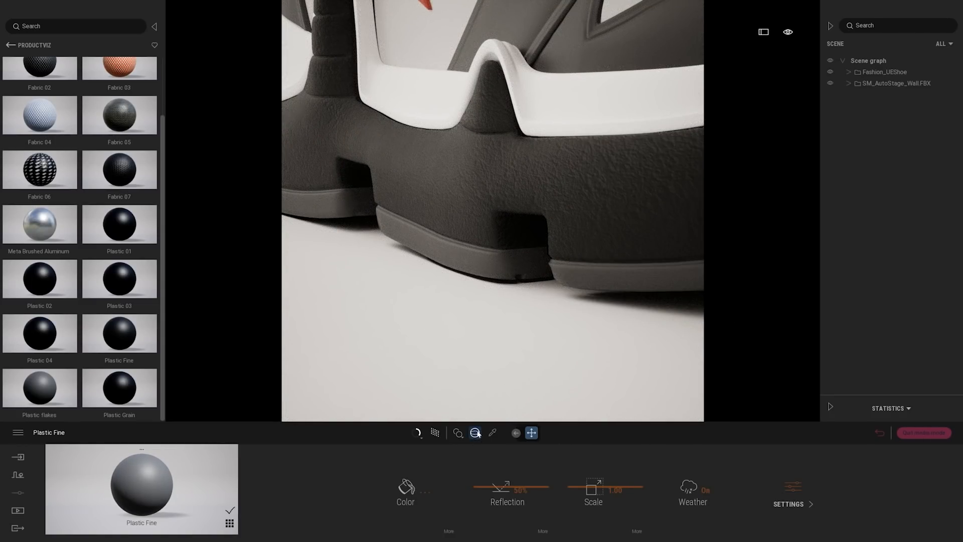
{"action": "left_click", "coordinate": [475, 432]}
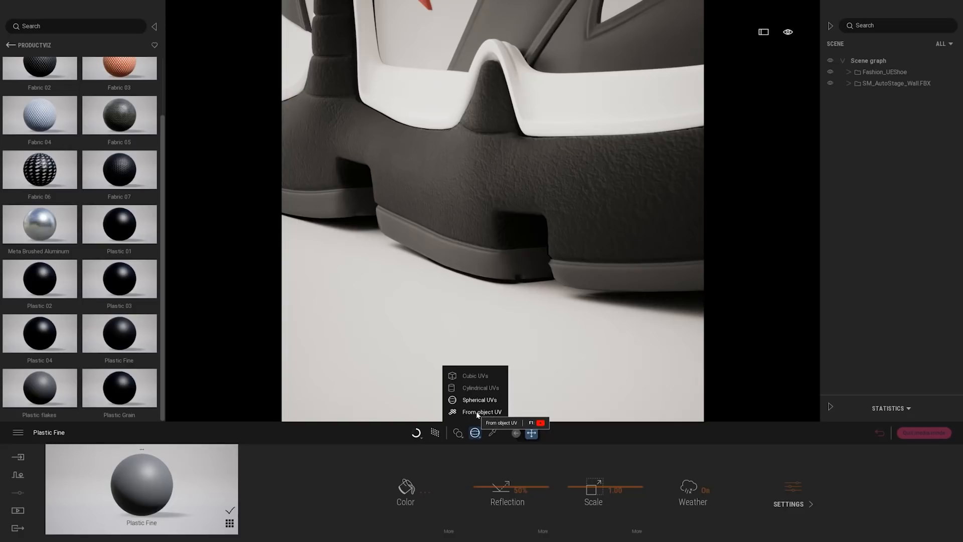
{"action": "left_click", "coordinate": [476, 411]}
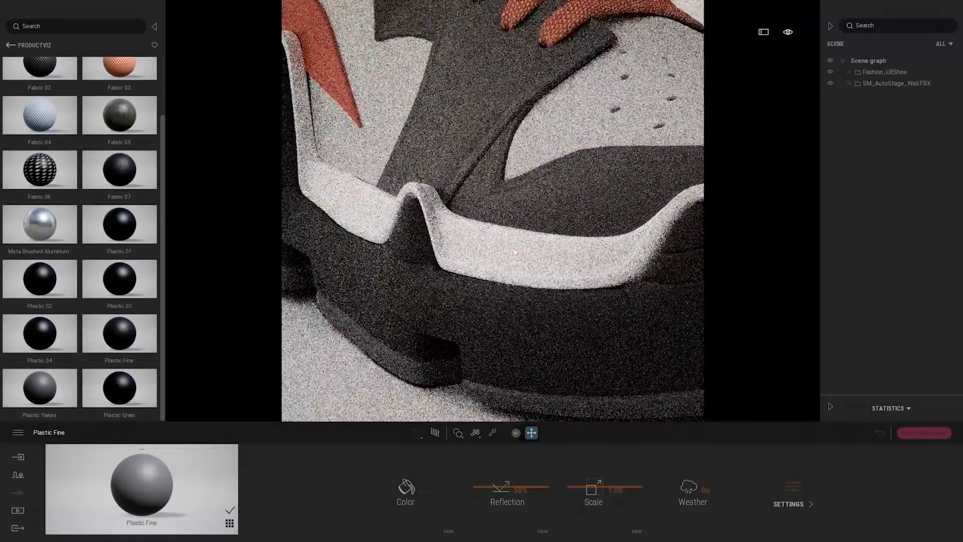
Apply Plastic 01 to the white band above the shoe's midsole
{"action": "left_click_drag", "start_coordinate": [129, 224], "coordinate": [478, 245]}
{"action": "scroll", "coordinate": [594, 258], "scroll_direction": "down", "scroll_amount": 3}
{"action": "right_click_drag", "start_coordinate": [594, 258], "coordinate": [304, 200]}
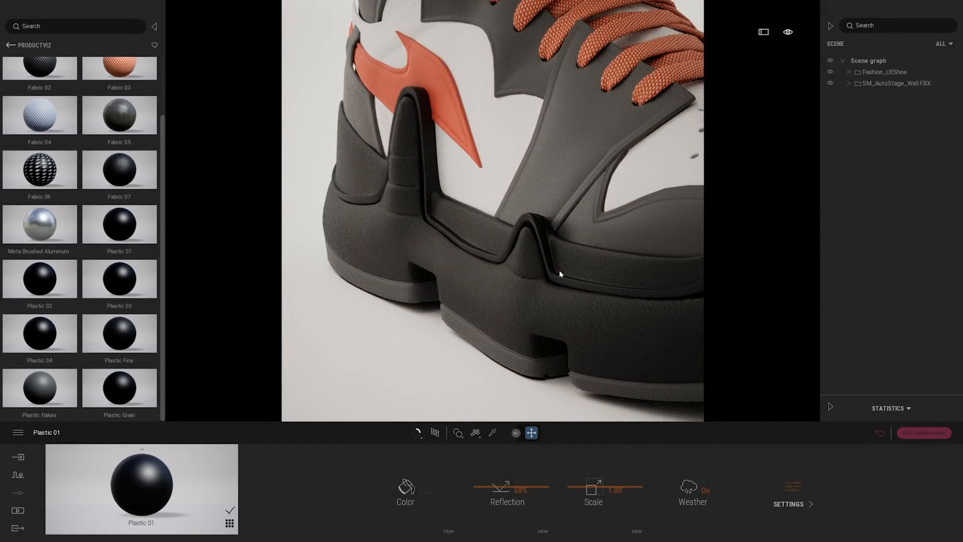
Set the band's Plastic 01 bump to 0% and its reflection to 89%
{"action": "scroll", "coordinate": [560, 273], "scroll_direction": "up", "scroll_amount": 5}
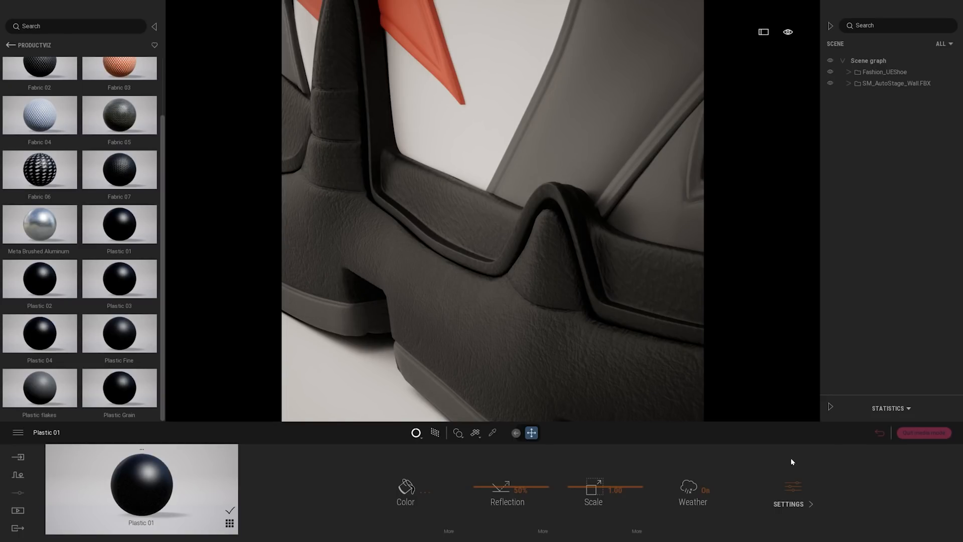
{"action": "left_click", "coordinate": [792, 489]}
{"action": "left_click_drag", "start_coordinate": [403, 459], "coordinate": [411, 541]}
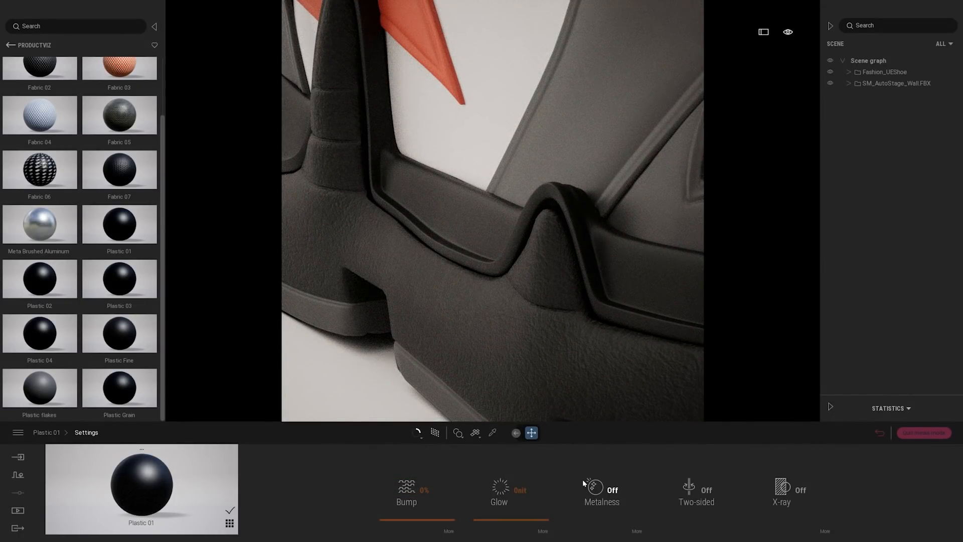
{"action": "left_click", "coordinate": [43, 432]}
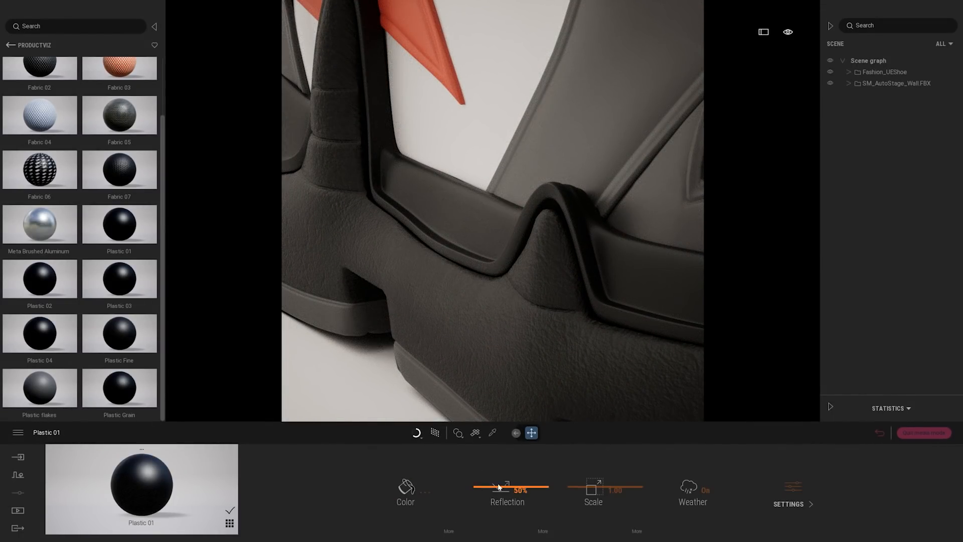
{"action": "left_click_drag", "start_coordinate": [499, 486], "coordinate": [498, 461]}
{"action": "scroll", "coordinate": [578, 269], "scroll_direction": "down", "scroll_amount": 5}
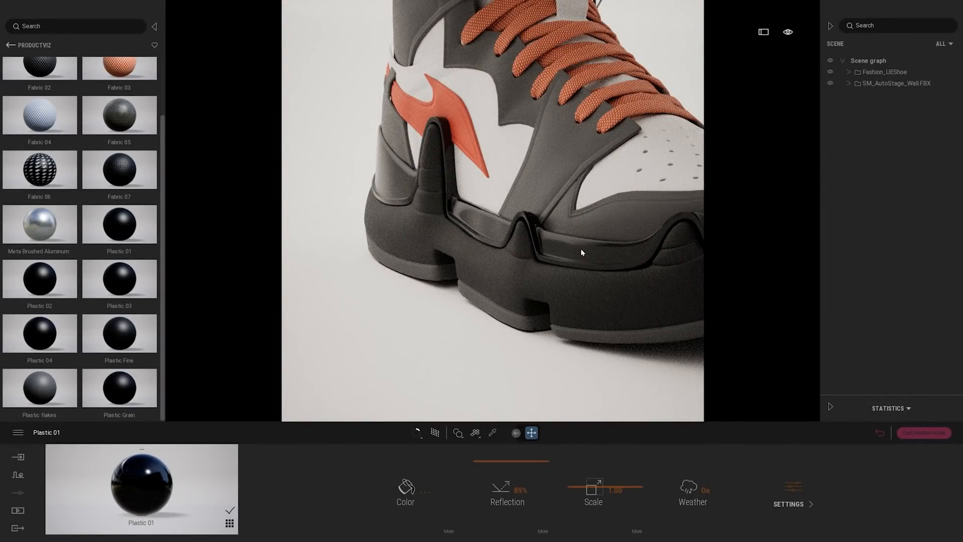
Apply the Plastic flakes material to the side panel beside the lower laces
{"action": "scroll", "coordinate": [581, 252], "scroll_direction": "up", "scroll_amount": 5}
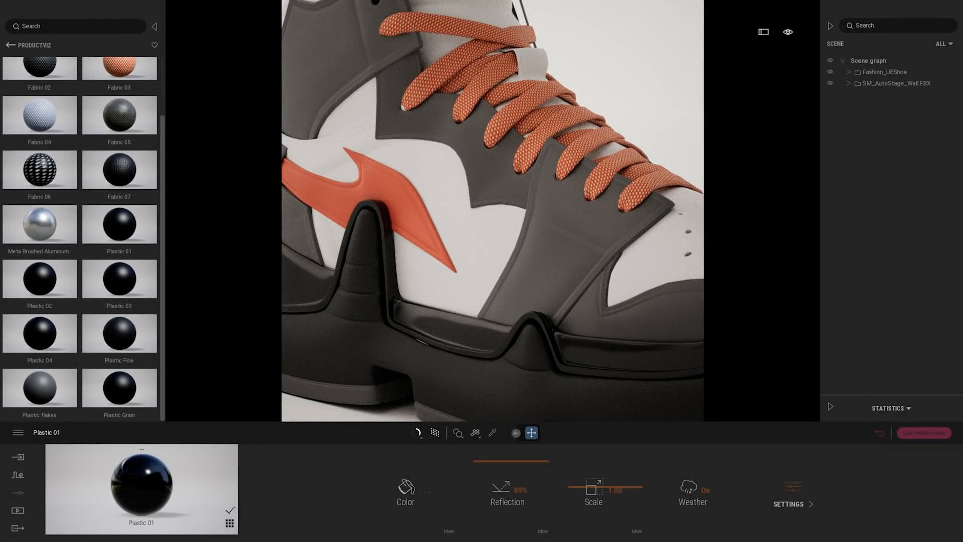
{"action": "scroll", "coordinate": [682, 120], "scroll_direction": "up", "scroll_amount": 4}
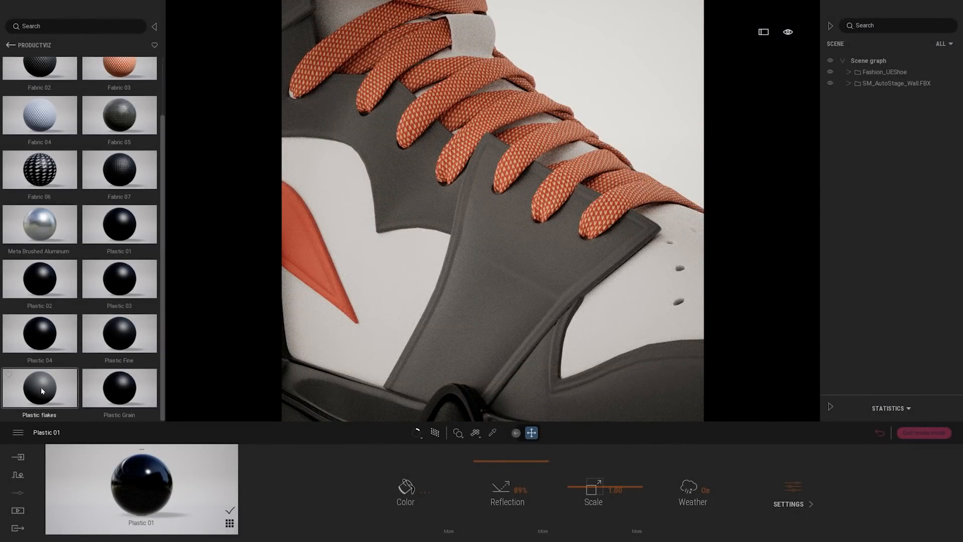
{"action": "left_click_drag", "start_coordinate": [41, 386], "coordinate": [513, 311]}
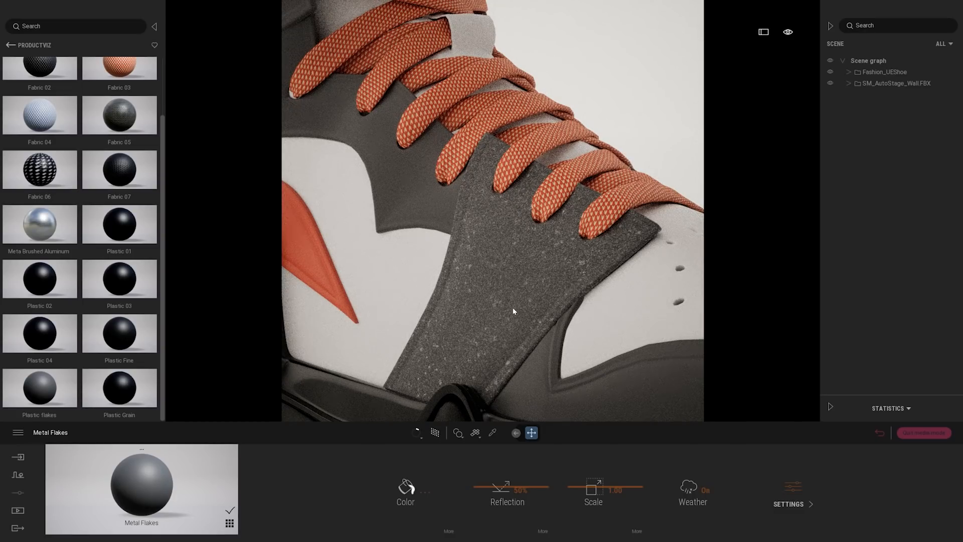
Toggle the metalness of the Metal Flakes material and set its reflection to 56%
{"action": "left_click", "coordinate": [796, 483]}
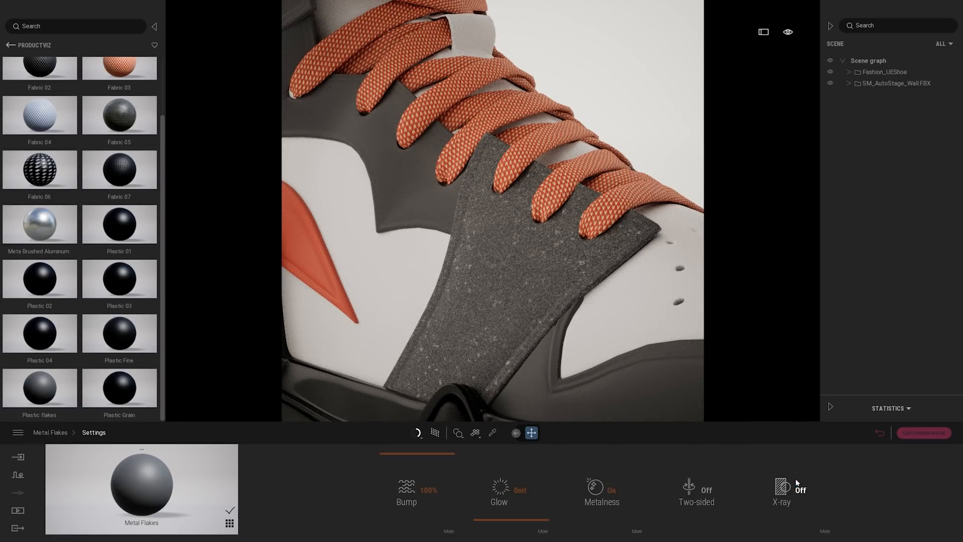
{"action": "left_click", "coordinate": [615, 497]}
{"action": "left_click", "coordinate": [50, 432]}
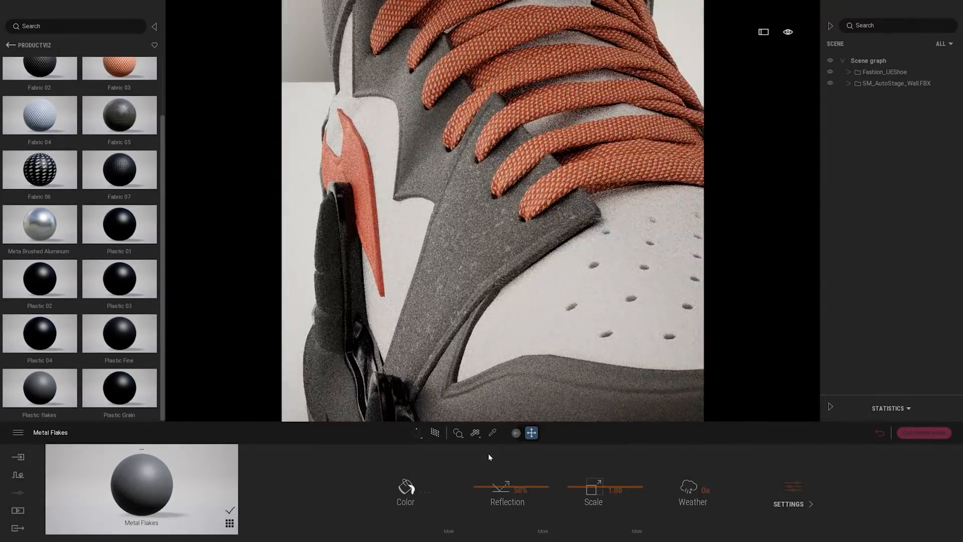
{"action": "left_click_drag", "start_coordinate": [486, 486], "coordinate": [486, 482]}
{"action": "middle_click_drag", "start_coordinate": [441, 300], "coordinate": [521, 311], "text": "shift"}
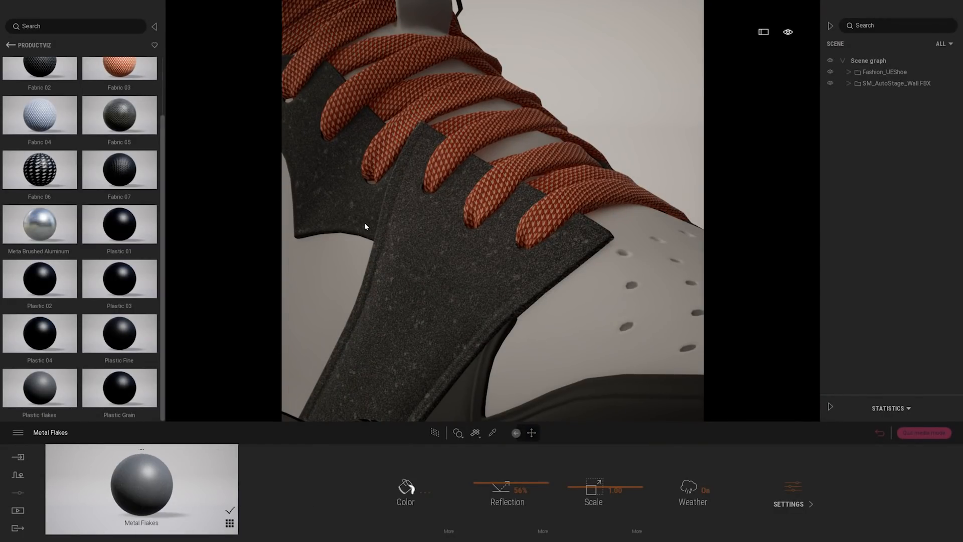
Apply the Metal Flakes material to the adjoining upper lace panel and the perforated toe box
{"action": "middle_click_drag", "start_coordinate": [418, 241], "coordinate": [294, 375], "text": "shift"}
{"action": "left_click_drag", "start_coordinate": [150, 484], "coordinate": [598, 380]}
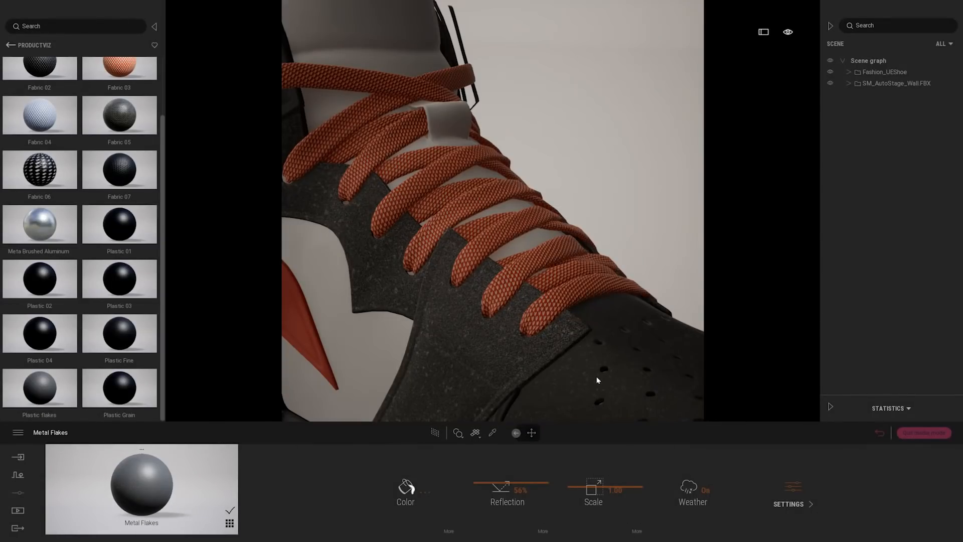
{"action": "middle_click_drag", "start_coordinate": [597, 381], "coordinate": [601, 245]}
{"action": "scroll", "coordinate": [568, 204], "scroll_direction": "down", "scroll_amount": 2}
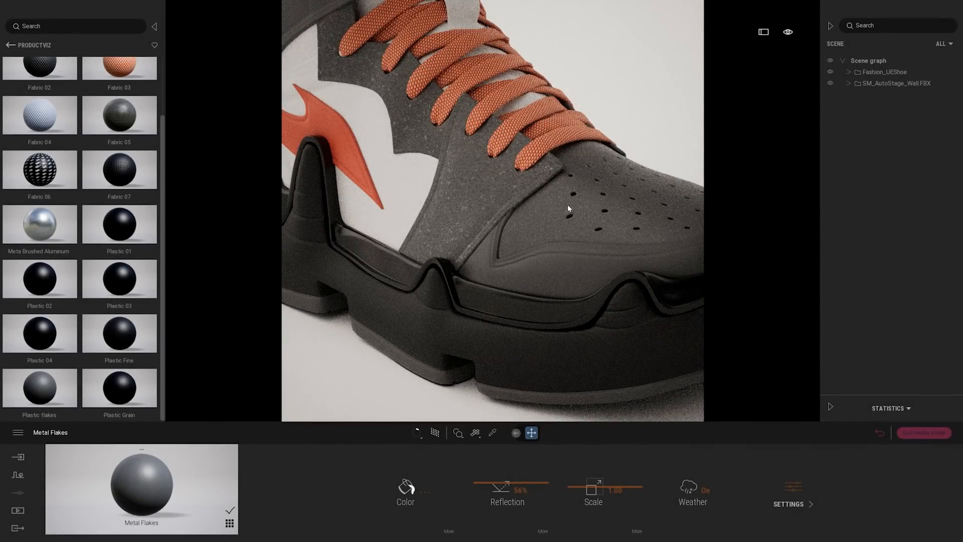
Apply Fabric 05 to the toe guard and the body panel around the orange side logo, toggling the path tracer off and on
{"action": "middle_click_drag", "start_coordinate": [558, 213], "coordinate": [375, 238], "text": "shift"}
{"action": "scroll", "coordinate": [494, 201], "scroll_direction": "up", "scroll_amount": 3}
{"action": "left_click_drag", "start_coordinate": [114, 115], "coordinate": [494, 238]}
{"action": "scroll", "coordinate": [511, 261], "scroll_direction": "down", "scroll_amount": 3}
{"action": "mouse_move", "coordinate": [530, 281]}
{"action": "middle_mouse_down"}
{"action": "mouse_move", "coordinate": [378, 221]}
{"action": "mouse_move", "coordinate": [273, 225]}
{"action": "middle_mouse_up"}
{"action": "key", "text": "r"}
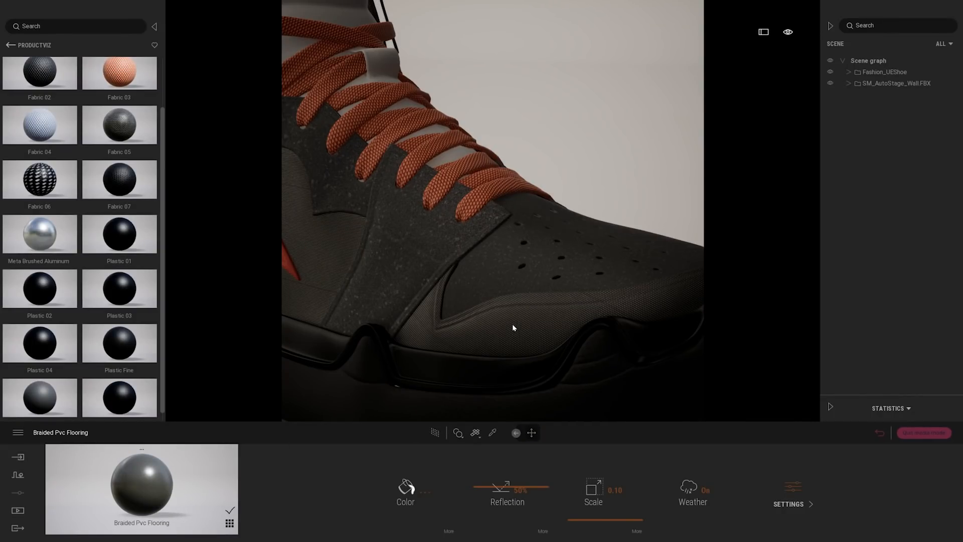
{"action": "key", "text": "r"}
Apply the braided fabric to the ankle insert, reassigning Fabric 05 to it in Apply to object mode
{"action": "scroll", "coordinate": [582, 291], "scroll_direction": "down", "scroll_amount": 5}
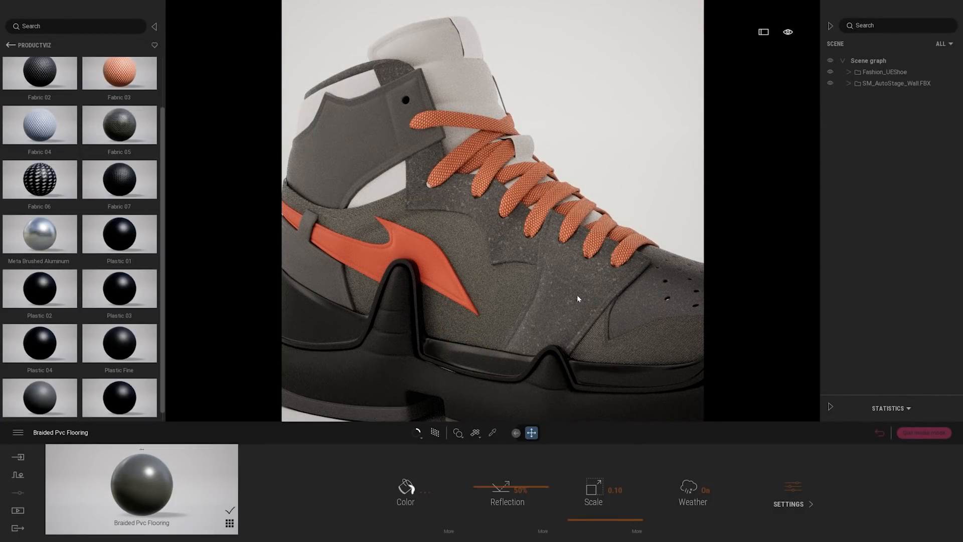
{"action": "scroll", "coordinate": [577, 294], "scroll_direction": "up", "scroll_amount": 5}
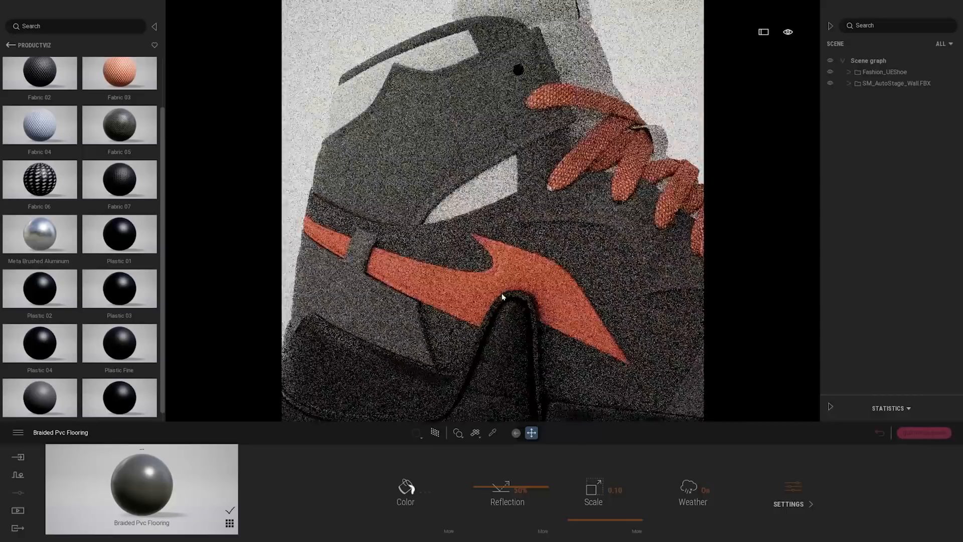
{"action": "left_click_drag", "start_coordinate": [179, 475], "coordinate": [478, 171]}
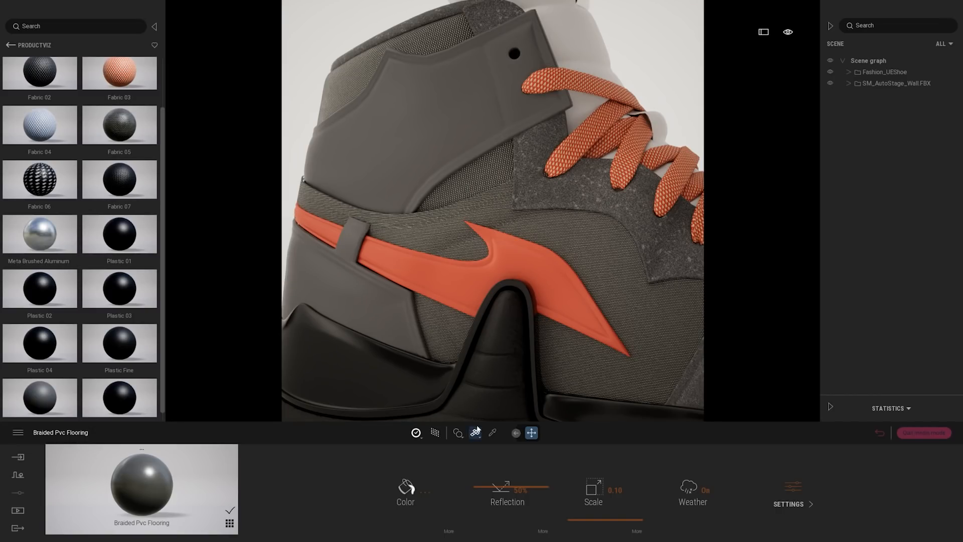
{"action": "left_click", "coordinate": [458, 434]}
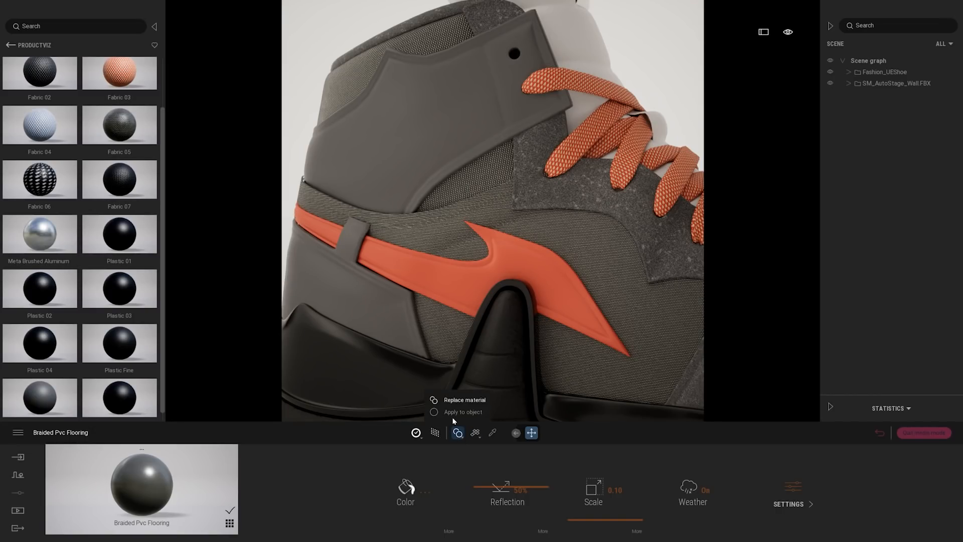
{"action": "left_click_drag", "start_coordinate": [119, 125], "coordinate": [498, 170]}
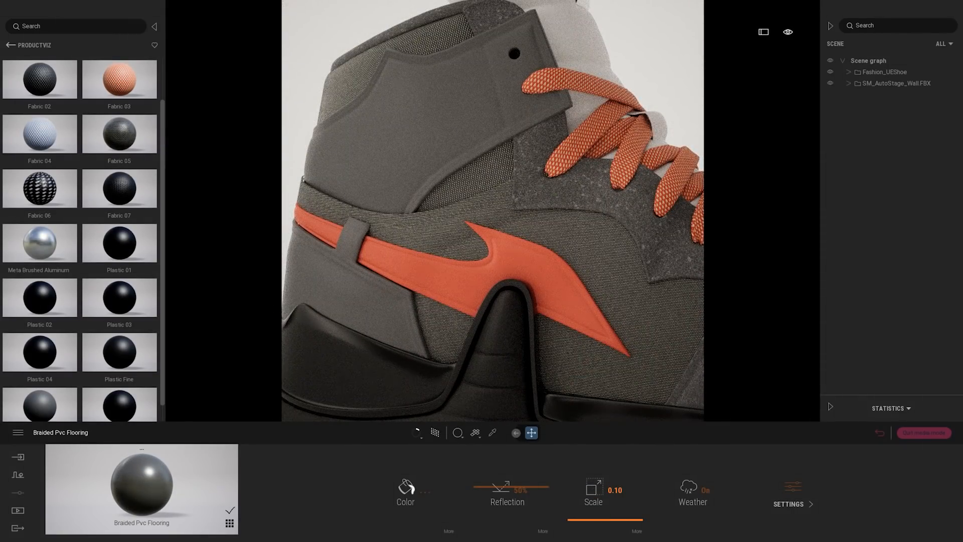
Adjust the texture scale of the ankle insert's braided fabric, trying 0.05 before settling on 0.07
{"action": "type", "text": "0."}
{"action": "key", "text": "BackSpace"}
{"action": "type", "text": "5"}
{"action": "key", "text": "Return"}
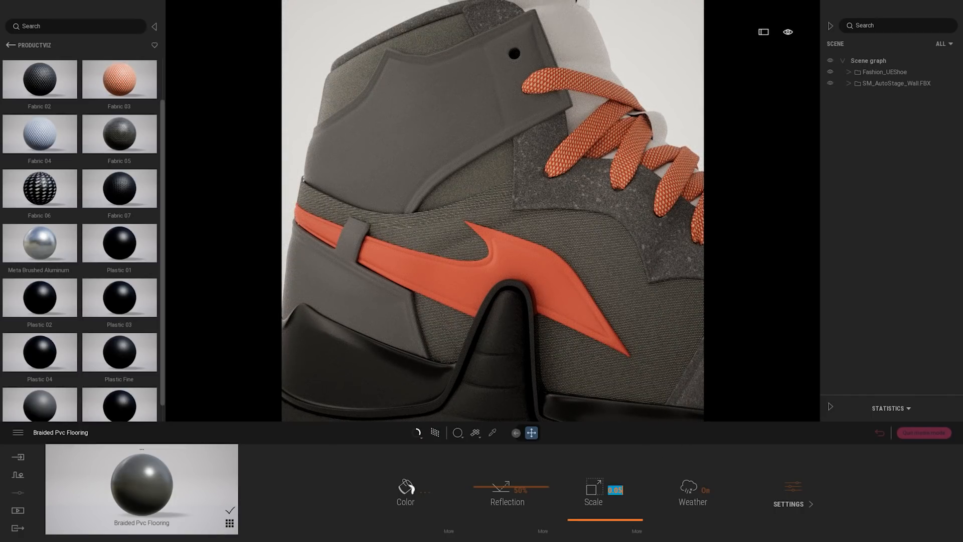
{"action": "left_click_drag", "start_coordinate": [618, 490], "coordinate": [623, 490]}
{"action": "type", "text": "7"}
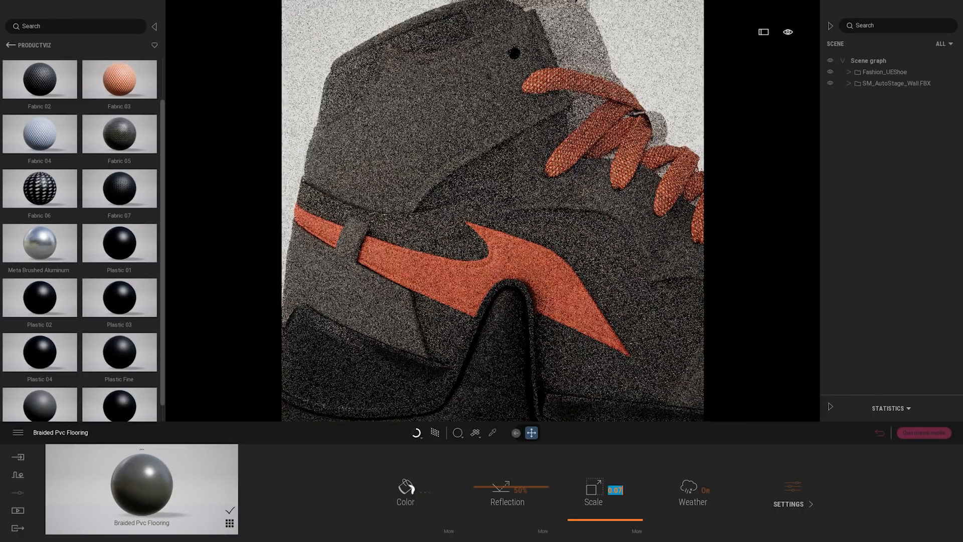
{"action": "key", "text": "Return"}
Apply Plastic 01 to the shoe's tongue
{"action": "scroll", "coordinate": [614, 232], "scroll_direction": "down", "scroll_amount": 4}
{"action": "middle_click_drag", "start_coordinate": [702, 261], "coordinate": [614, 232]}
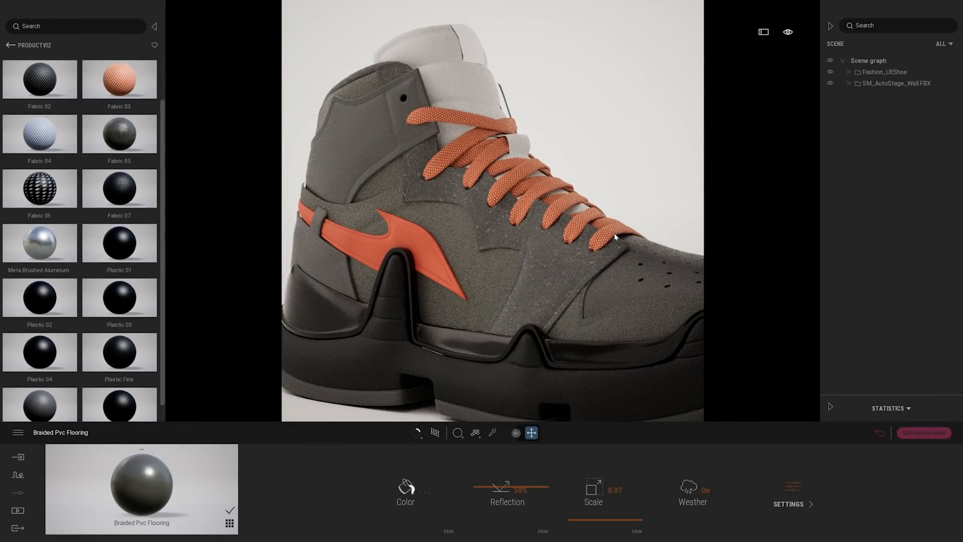
{"action": "mouse_move", "coordinate": [609, 239]}
{"action": "middle_mouse_down", "text": "shift"}
{"action": "mouse_move", "coordinate": [647, 249]}
{"action": "mouse_move", "coordinate": [657, 321]}
{"action": "middle_mouse_up", "text": "shift"}
{"action": "middle_click_drag", "start_coordinate": [514, 133], "coordinate": [519, 178], "text": "shift"}
{"action": "left_click_drag", "start_coordinate": [122, 244], "coordinate": [470, 248]}
{"action": "left_click_drag", "start_coordinate": [548, 231], "coordinate": [547, 228]}
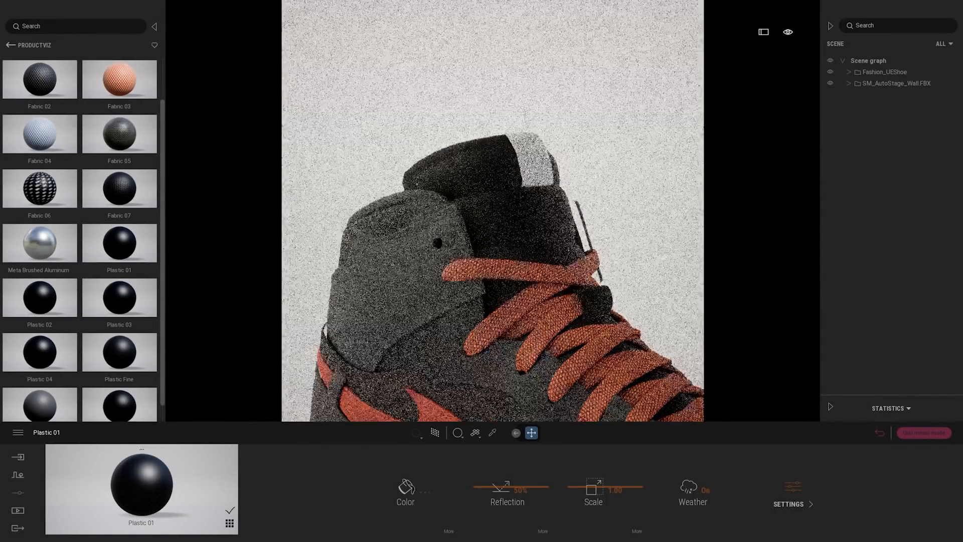
Apply Plastic 01 to the grey ankle panel and Plastic 03 to the grey heel panel
{"action": "middle_click_drag", "start_coordinate": [548, 228], "coordinate": [510, 261]}
{"action": "left_click_drag", "start_coordinate": [156, 251], "coordinate": [435, 190]}
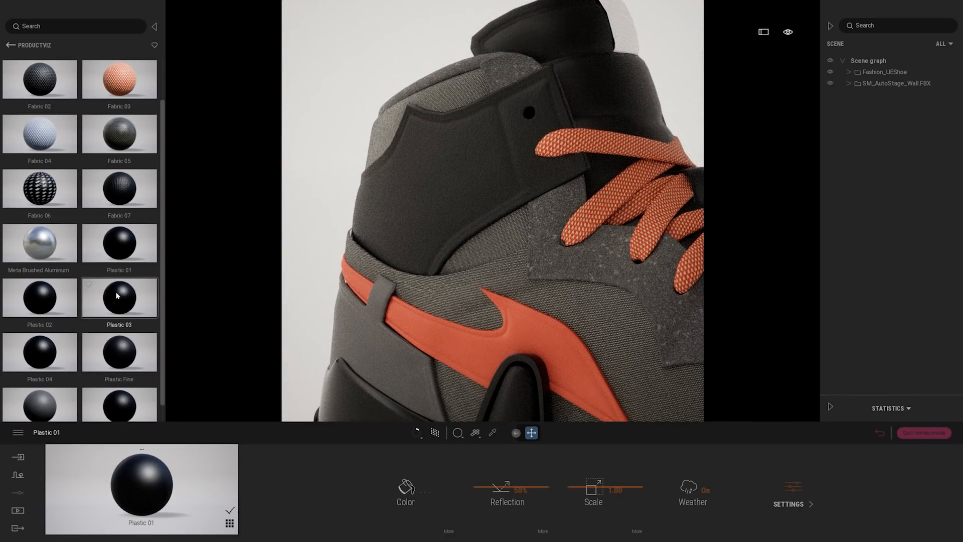
{"action": "left_click_drag", "start_coordinate": [127, 309], "coordinate": [403, 371]}
{"action": "middle_click_drag", "start_coordinate": [513, 253], "coordinate": [554, 259]}
{"action": "scroll", "coordinate": [509, 211], "scroll_direction": "down", "scroll_amount": 2}
{"action": "scroll", "coordinate": [501, 209], "scroll_direction": "down", "scroll_amount": 2}
{"action": "scroll", "coordinate": [501, 209], "scroll_direction": "down", "scroll_amount": 1}
{"action": "middle_click_drag", "start_coordinate": [502, 208], "coordinate": [387, 174]}
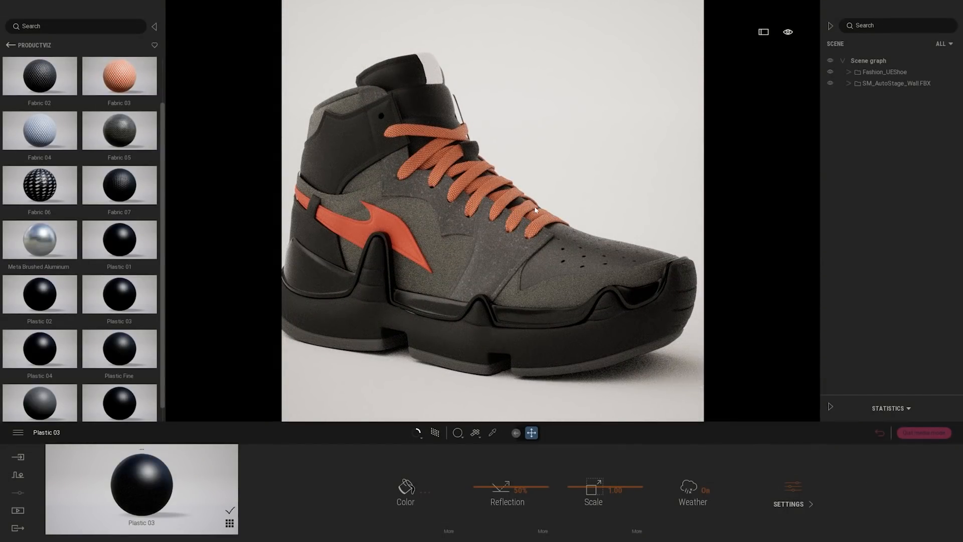
Apply Fabric 03 to the tongue label and set its texture scale to 0.36
{"action": "middle_click_drag", "start_coordinate": [546, 216], "coordinate": [378, 295]}
{"action": "scroll", "coordinate": [567, 386], "scroll_direction": "up", "scroll_amount": 3}
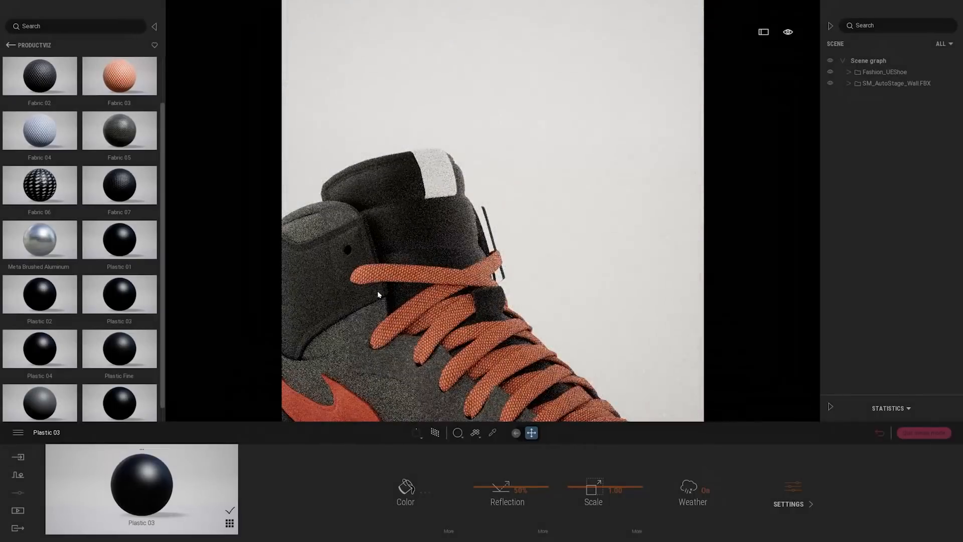
{"action": "left_click_drag", "start_coordinate": [119, 76], "coordinate": [442, 180]}
{"action": "left_click_drag", "start_coordinate": [584, 489], "coordinate": [591, 512]}
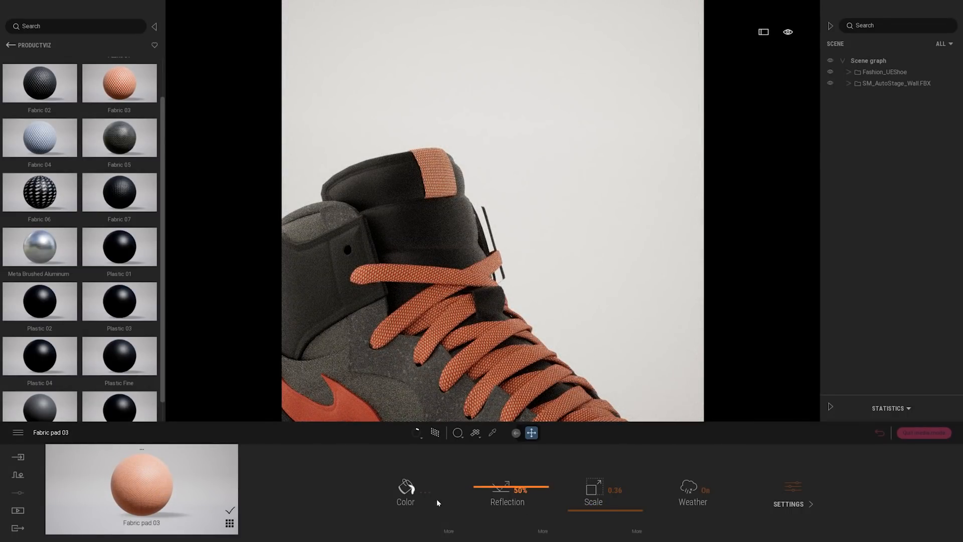
Tint the tongue label's fabric pale pink, colour FFDAD4
{"action": "left_click", "coordinate": [406, 489]}
{"action": "left_click", "coordinate": [500, 243]}
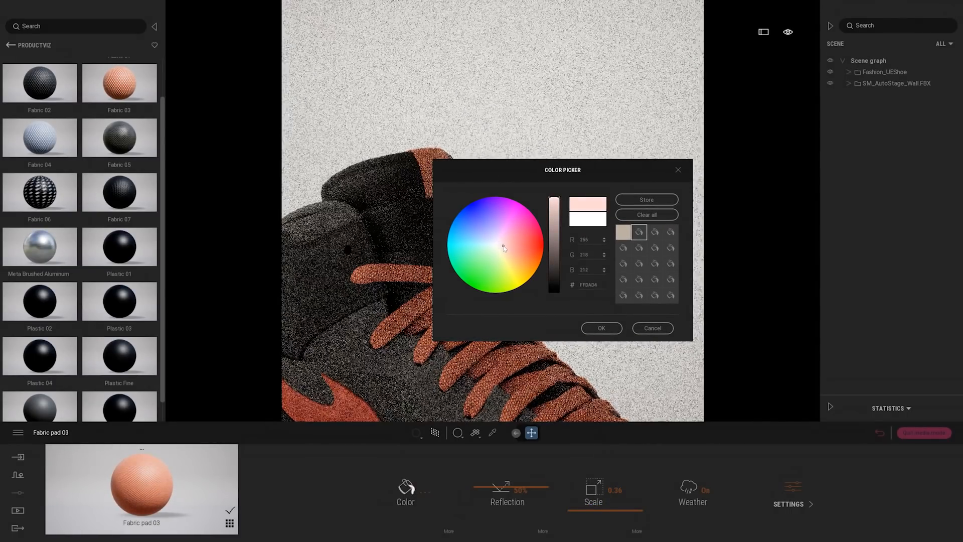
{"action": "left_click", "coordinate": [588, 326]}
{"action": "scroll", "coordinate": [584, 295], "scroll_direction": "down", "scroll_amount": 6}
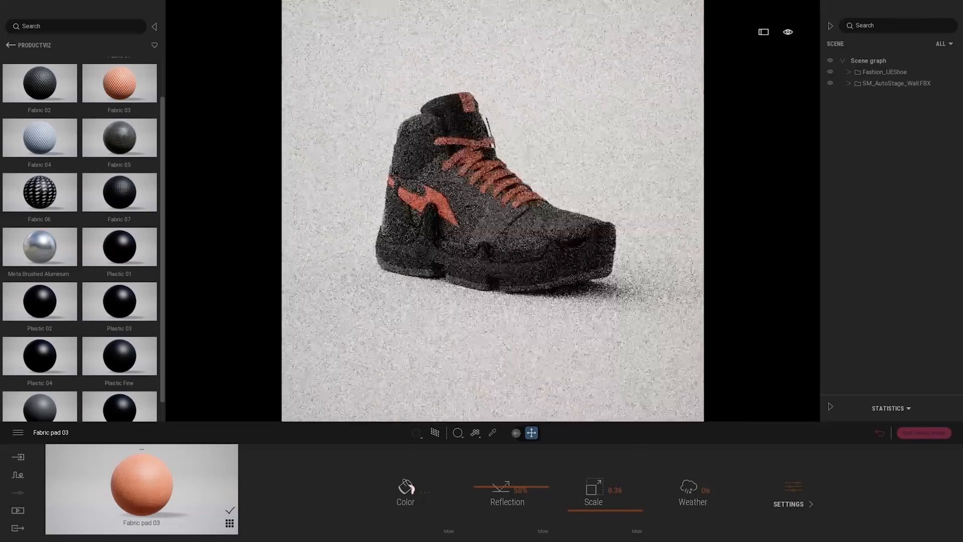
Sample the Plastic 01 material from the ankle panel beside the tongue and turn on its Two-sided option
{"action": "scroll", "coordinate": [492, 211], "scroll_direction": "up", "scroll_amount": 6}
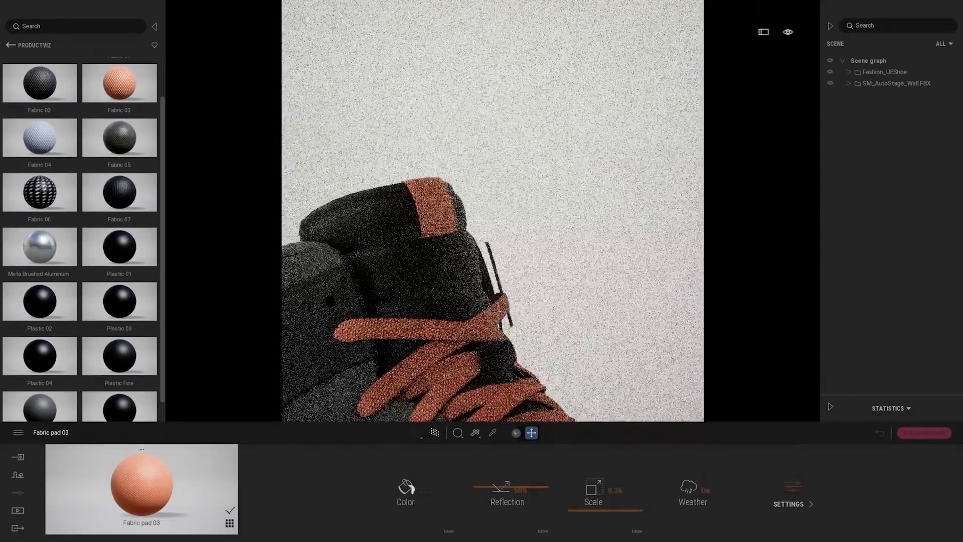
{"action": "scroll", "coordinate": [515, 171], "scroll_direction": "up", "scroll_amount": 4}
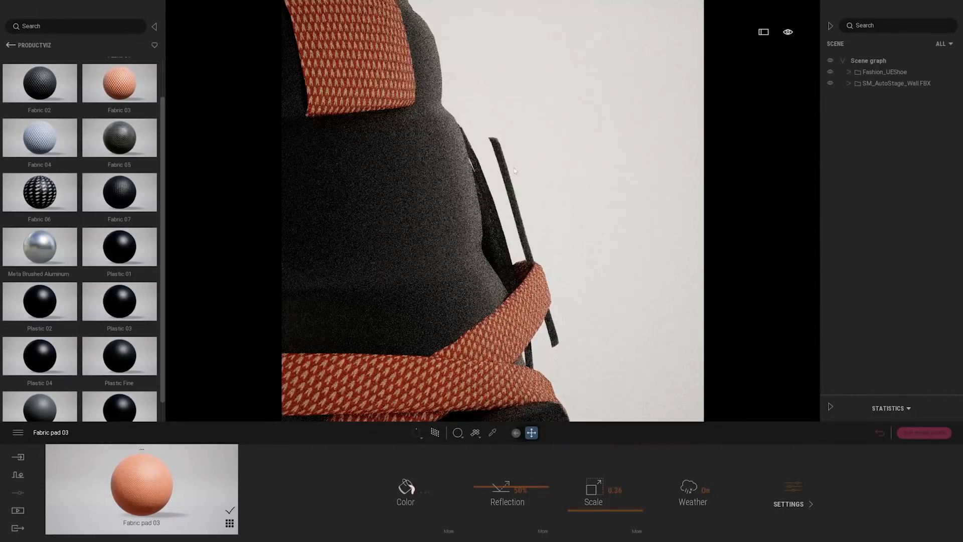
{"action": "middle_click_drag", "start_coordinate": [562, 204], "coordinate": [492, 296], "text": "shift"}
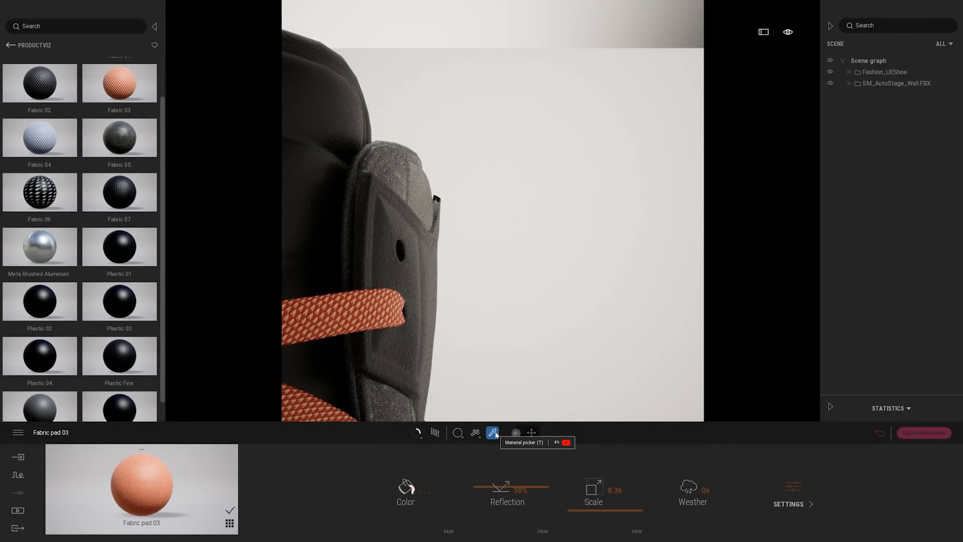
{"action": "left_click", "coordinate": [386, 223]}
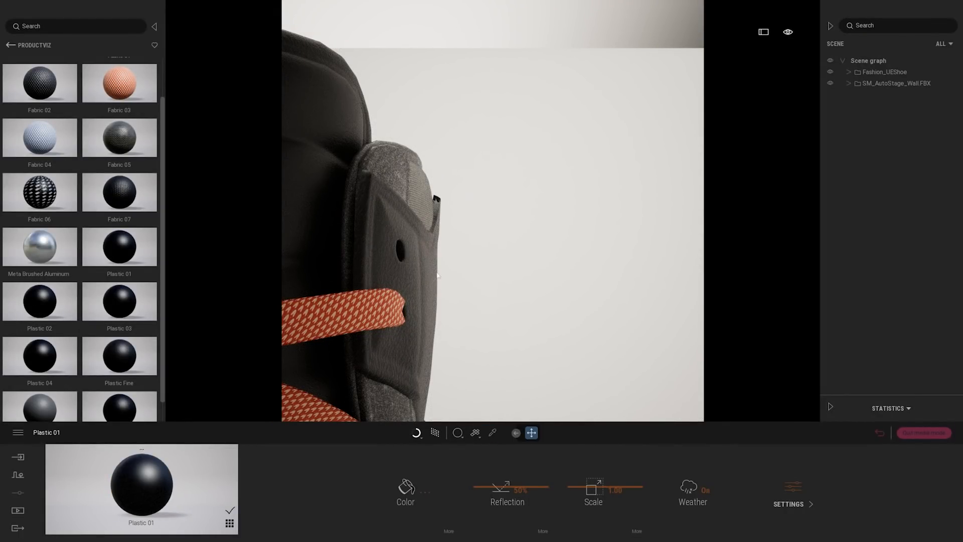
{"action": "middle_click_drag", "start_coordinate": [412, 256], "coordinate": [451, 253], "text": "shift"}
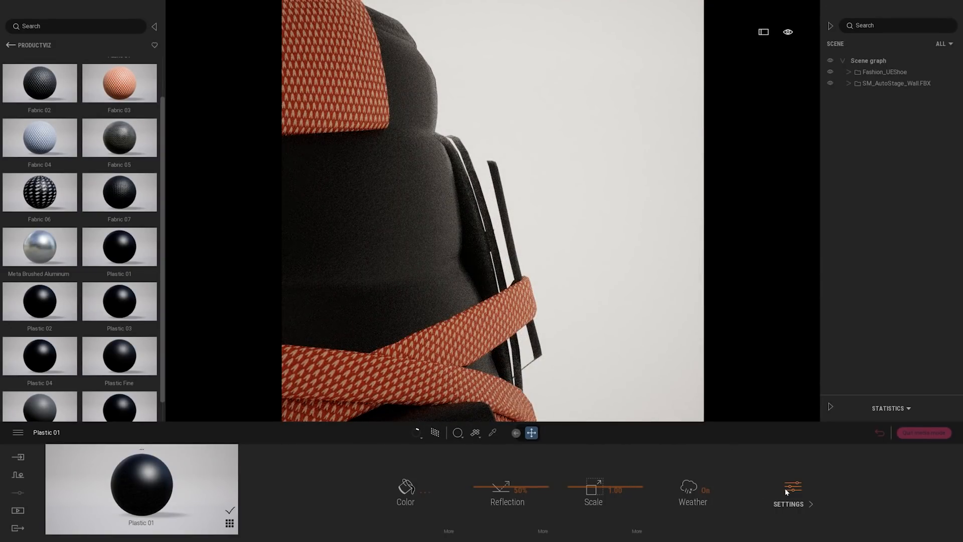
{"action": "left_click", "coordinate": [791, 488]}
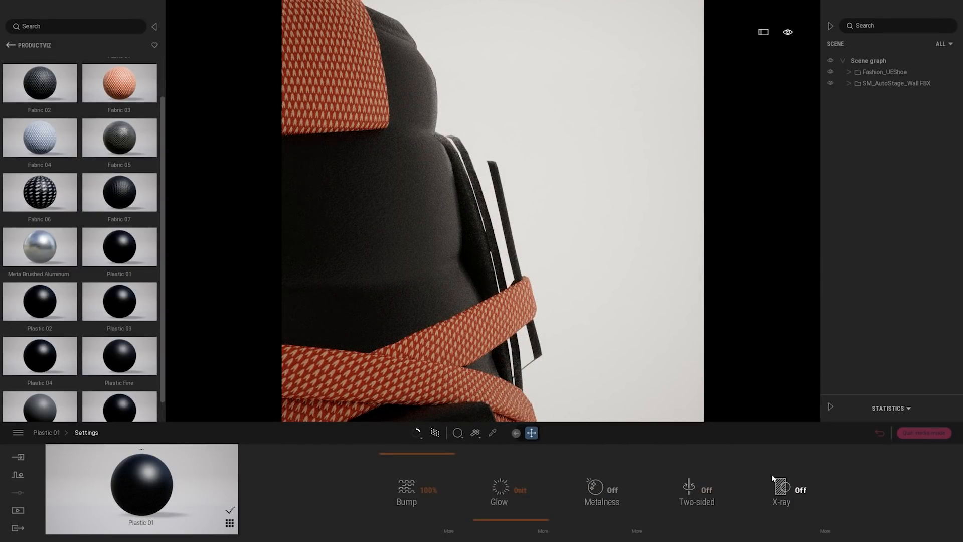
{"action": "left_click", "coordinate": [707, 495]}
{"action": "middle_click_drag", "start_coordinate": [512, 213], "coordinate": [544, 281], "text": "shift"}
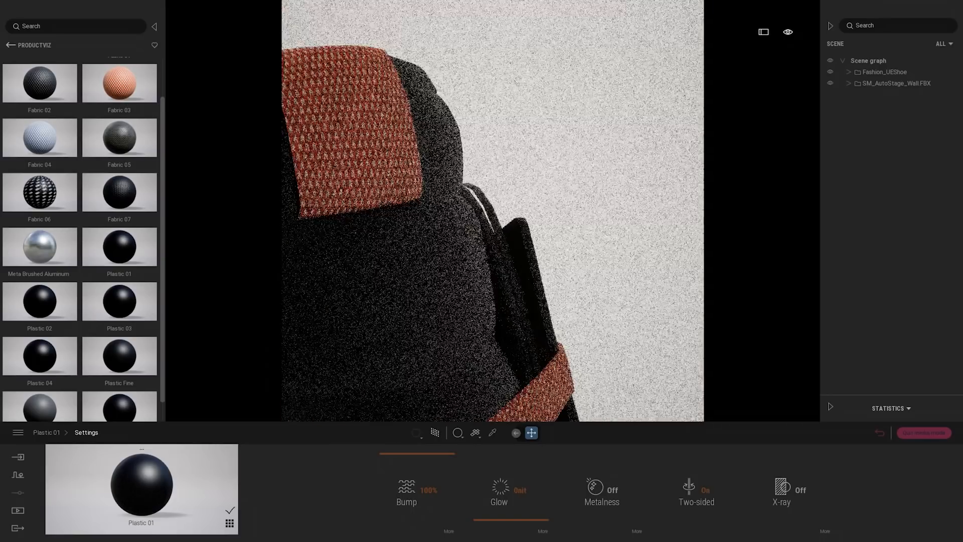
Sample the Metal Flakes material from the thin light strip beside the tongue and make it two-sided
{"action": "left_click", "coordinate": [492, 432]}
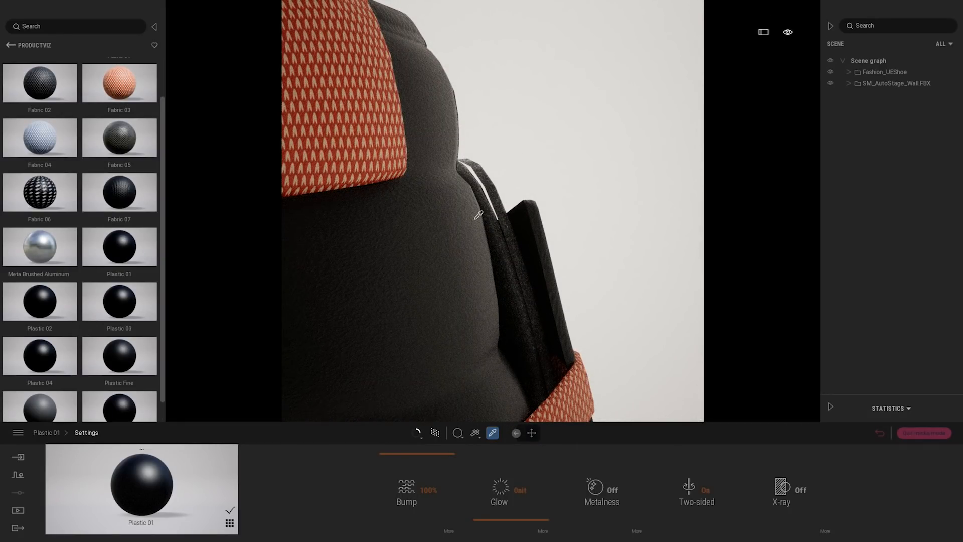
{"action": "left_click", "coordinate": [500, 200]}
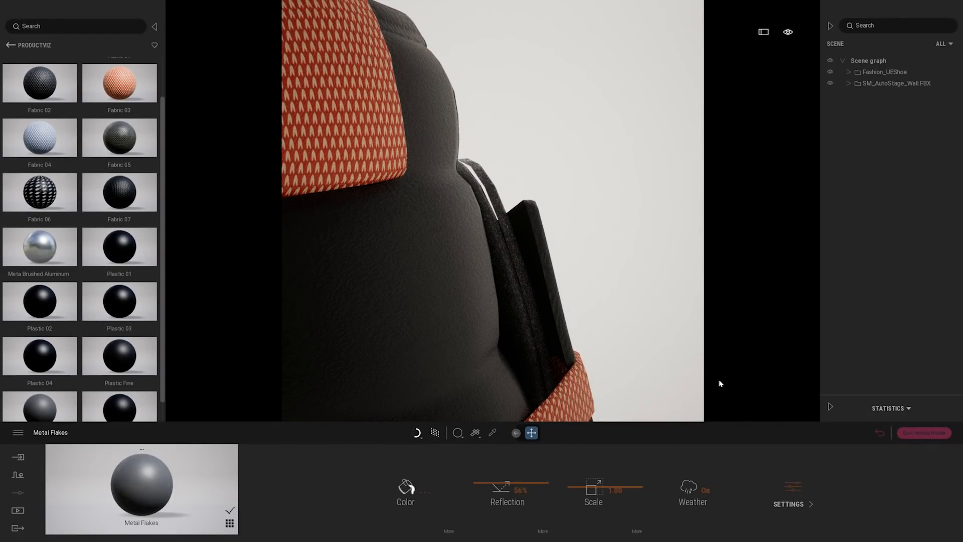
{"action": "left_click", "coordinate": [797, 481]}
{"action": "scroll", "coordinate": [581, 219], "scroll_direction": "down", "scroll_amount": 8}
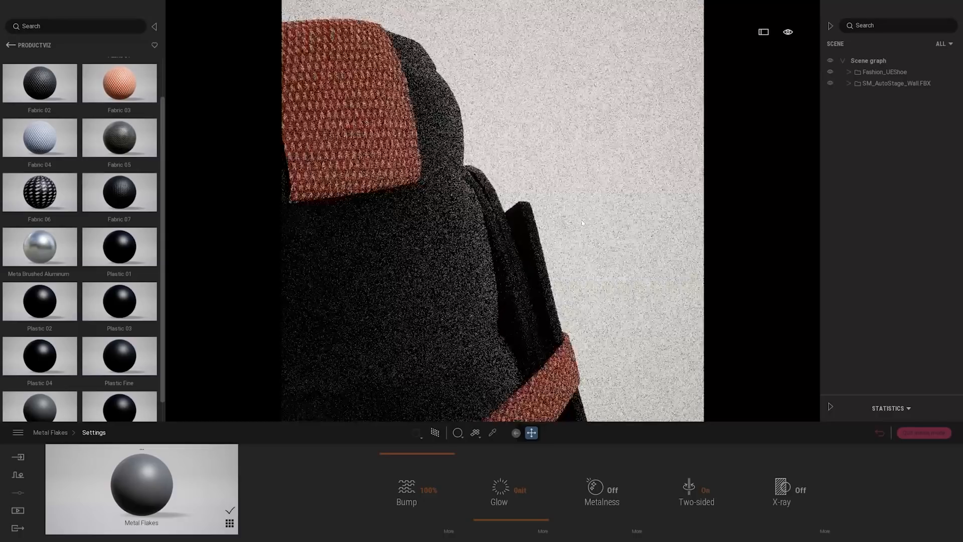
{"action": "middle_click_drag", "start_coordinate": [581, 219], "coordinate": [609, 40]}
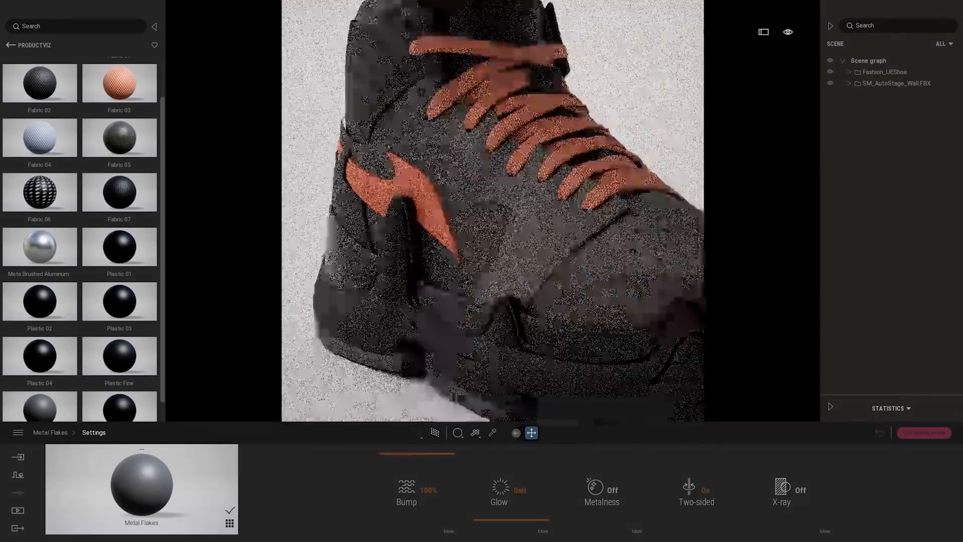
{"action": "scroll", "coordinate": [589, 212], "scroll_direction": "down", "scroll_amount": 5}
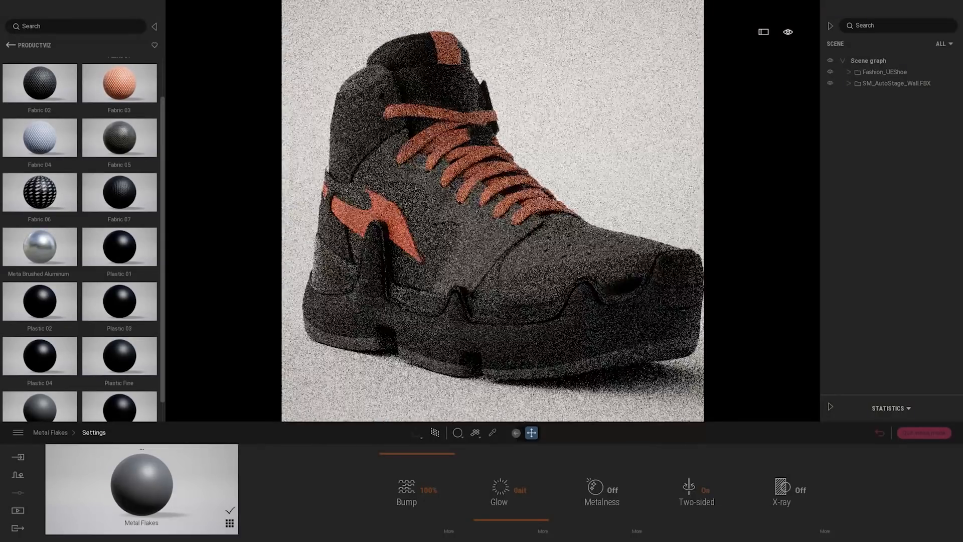
Sample the Braided Pvc Flooring material from the shoe's inner side and turn on its Two-sided option
{"action": "scroll", "coordinate": [588, 212], "scroll_direction": "up", "scroll_amount": 10}
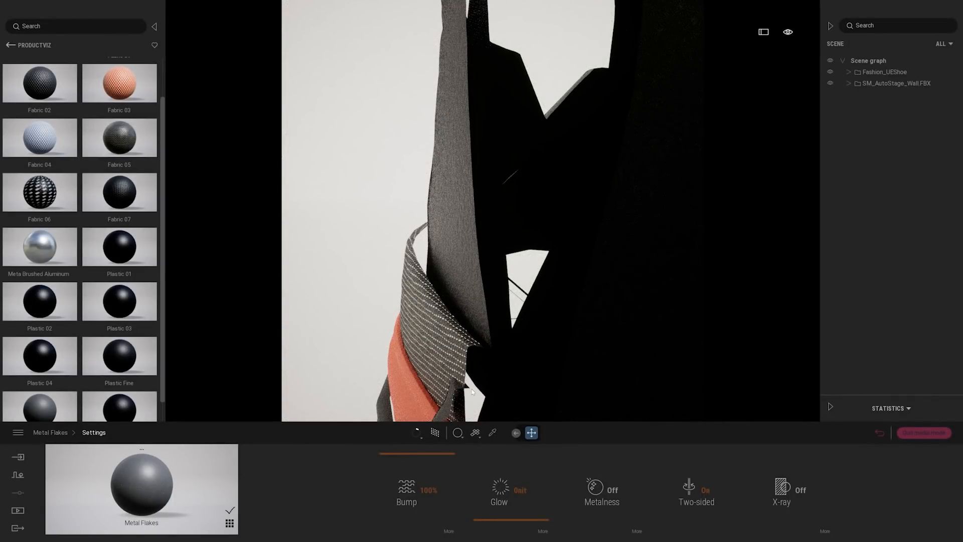
{"action": "scroll", "coordinate": [475, 388], "scroll_direction": "down", "scroll_amount": 1}
{"action": "left_click", "coordinate": [493, 432]}
{"action": "left_click", "coordinate": [536, 296]}
{"action": "left_click", "coordinate": [788, 494]}
{"action": "left_click", "coordinate": [697, 489]}
{"action": "scroll", "coordinate": [535, 263], "scroll_direction": "down", "scroll_amount": 6}
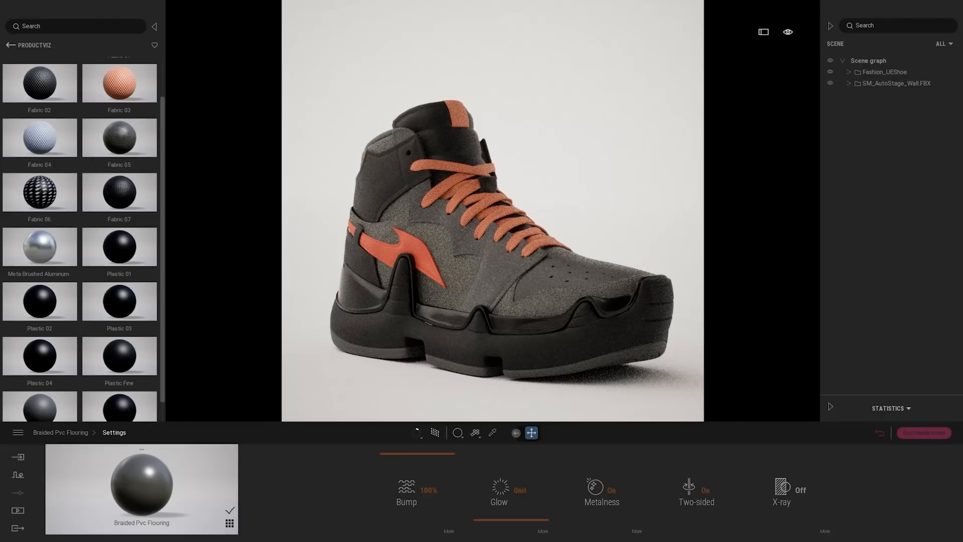
Darken the Braided Pvc Flooring on the side panel around the orange swoosh to grey, colour 747474
{"action": "scroll", "coordinate": [492, 211], "scroll_direction": "up", "scroll_amount": 5}
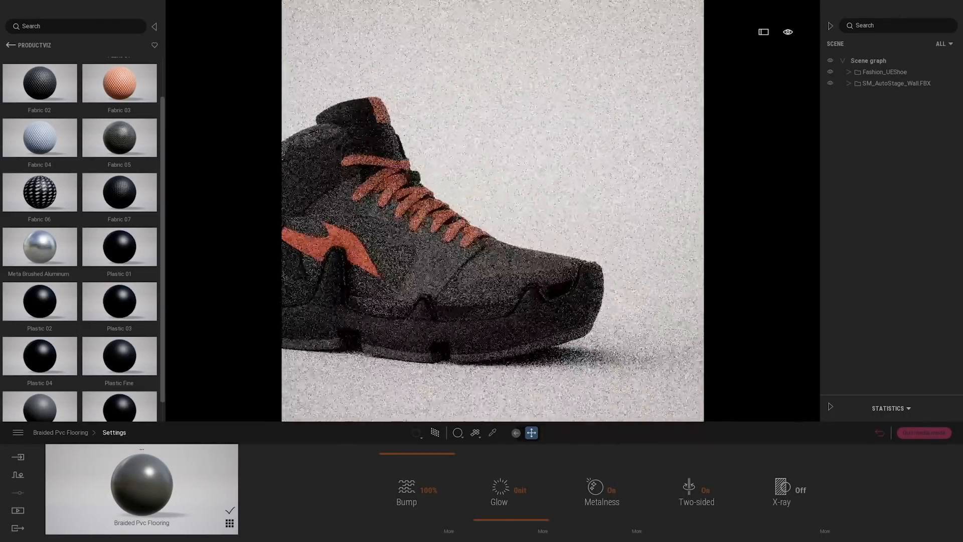
{"action": "scroll", "coordinate": [509, 272], "scroll_direction": "down", "scroll_amount": 5}
{"action": "scroll", "coordinate": [506, 294], "scroll_direction": "up", "scroll_amount": 2}
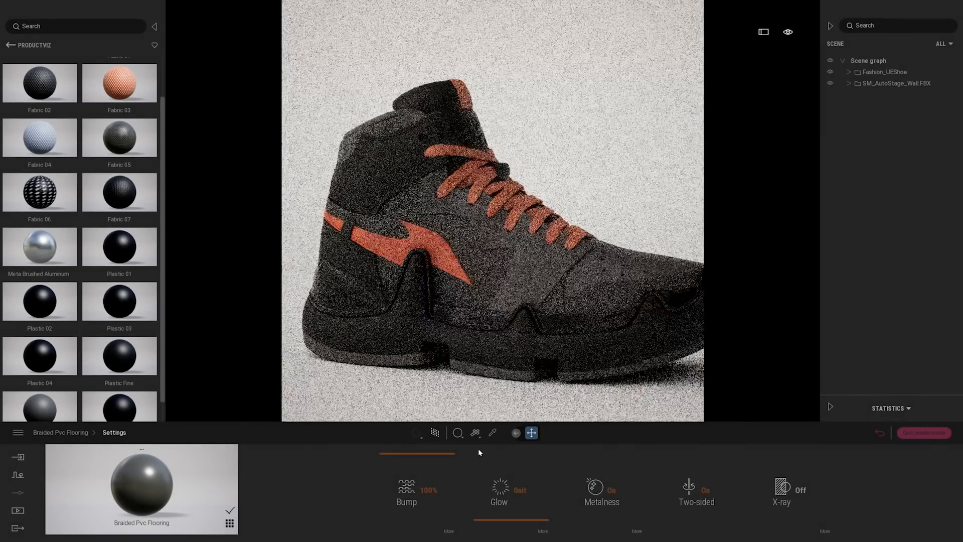
{"action": "left_click", "coordinate": [492, 432]}
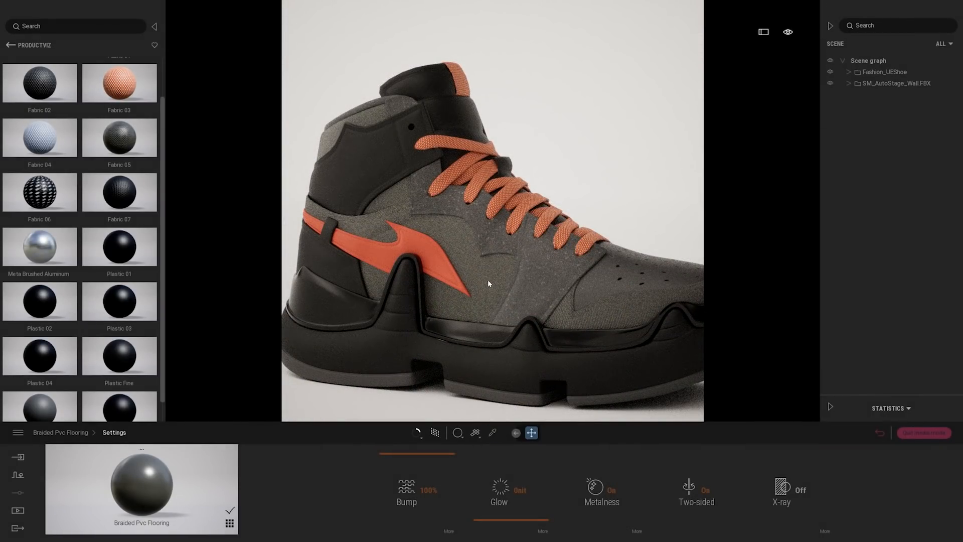
{"action": "key", "text": "Escape"}
{"action": "left_click", "coordinate": [64, 432]}
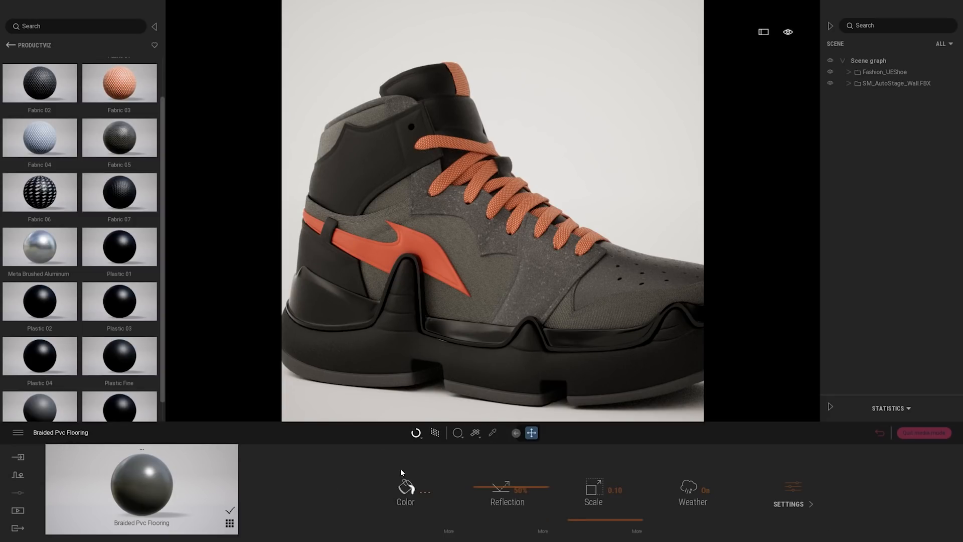
{"action": "left_click", "coordinate": [406, 494]}
{"action": "left_click_drag", "start_coordinate": [390, 189], "coordinate": [612, 133]}
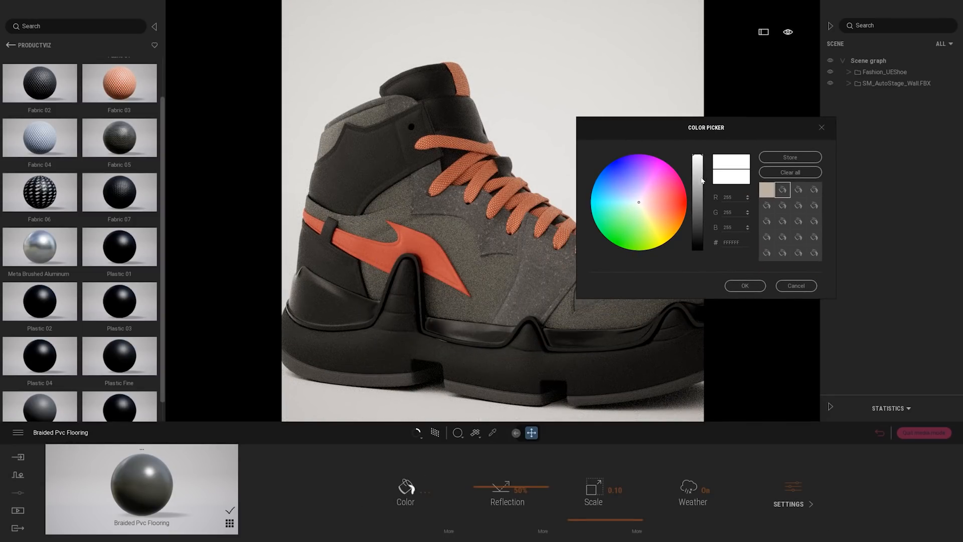
{"action": "left_click_drag", "start_coordinate": [702, 180], "coordinate": [703, 200]}
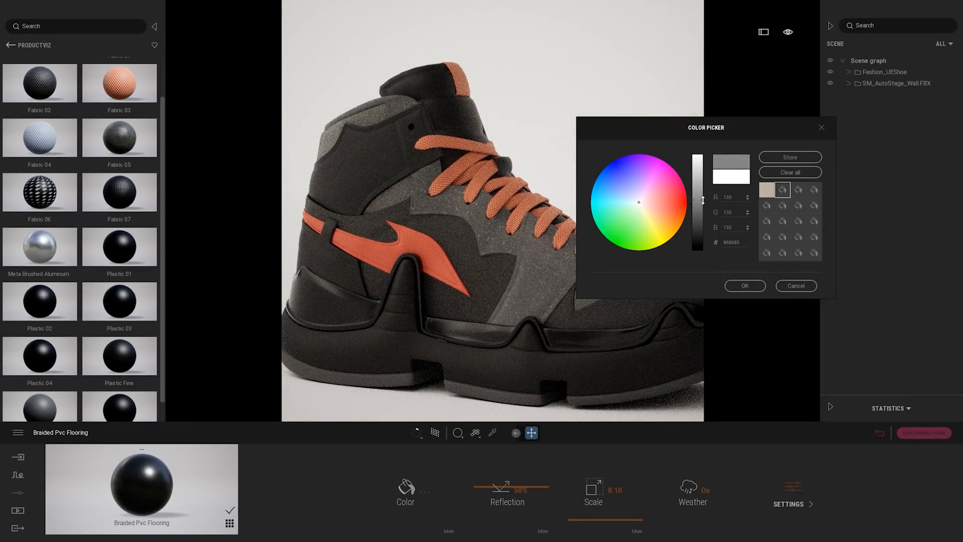
{"action": "left_click_drag", "start_coordinate": [702, 206], "coordinate": [703, 211]}
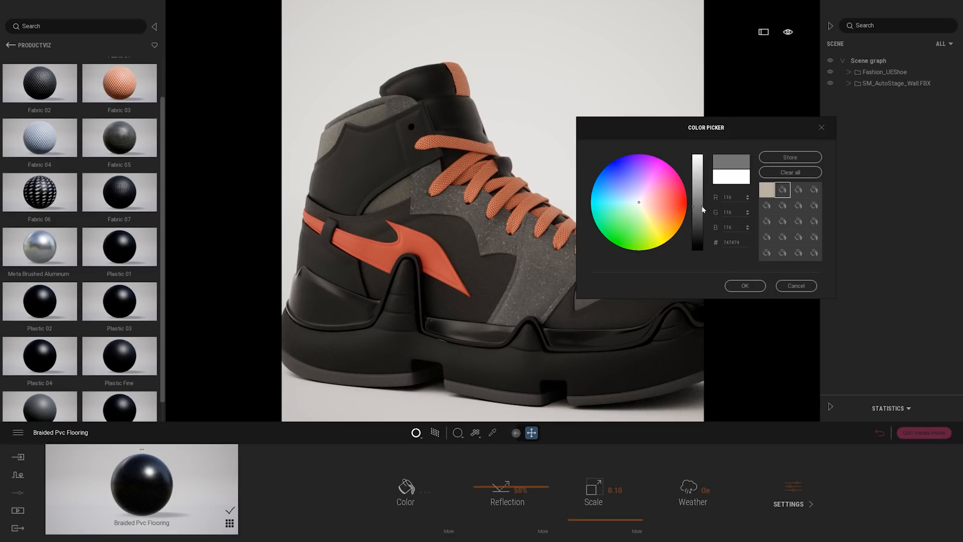
{"action": "left_click", "coordinate": [746, 286]}
Store the side panel's grey 747474 as a reusable swatch in the colour picker
{"action": "middle_click_drag", "start_coordinate": [475, 251], "coordinate": [578, 262]}
{"action": "left_click", "coordinate": [407, 488]}
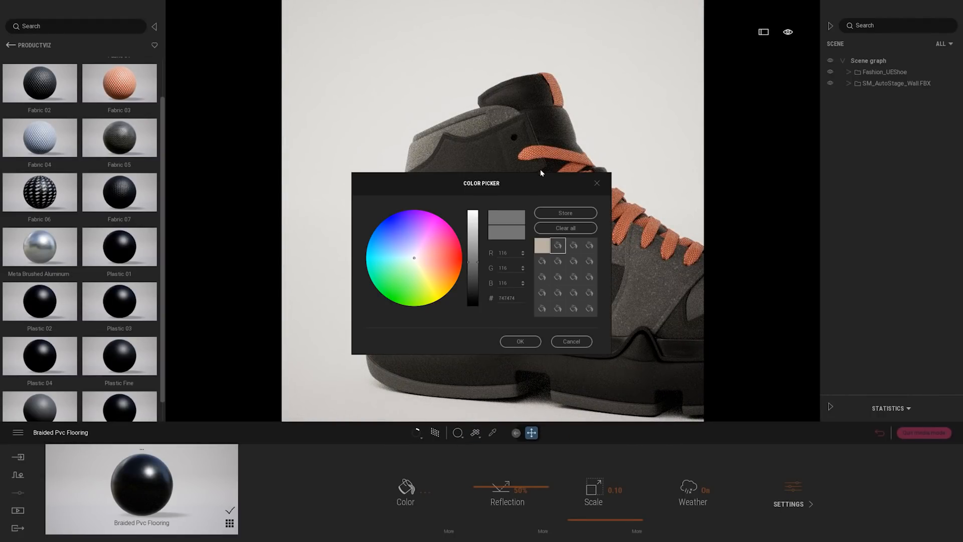
{"action": "left_click_drag", "start_coordinate": [540, 172], "coordinate": [740, 170]}
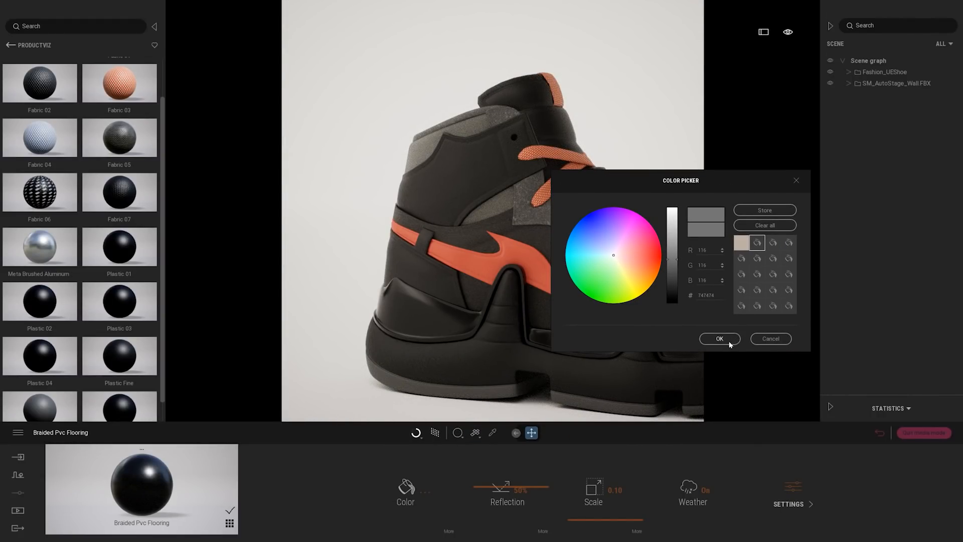
{"action": "left_click_drag", "start_coordinate": [707, 186], "coordinate": [716, 185]}
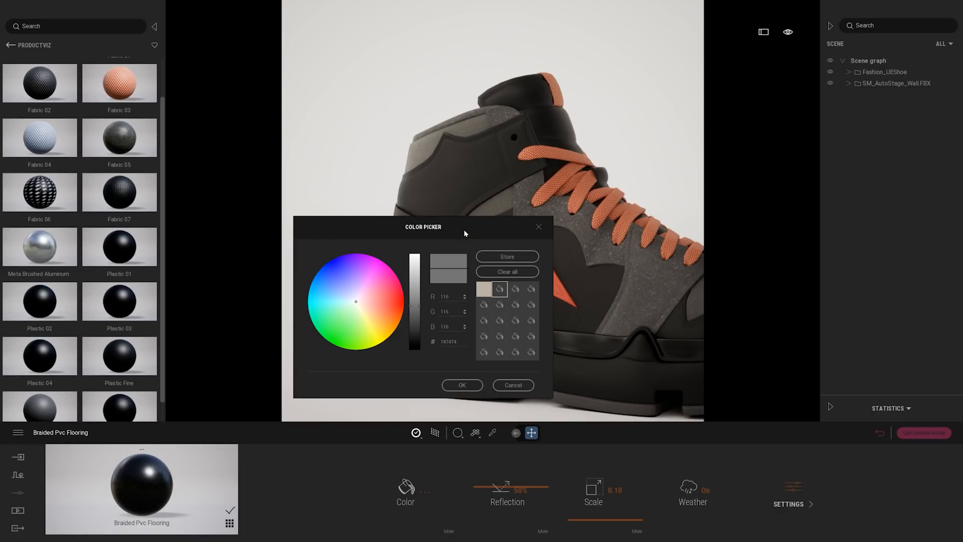
{"action": "left_click_drag", "start_coordinate": [463, 229], "coordinate": [372, 250]}
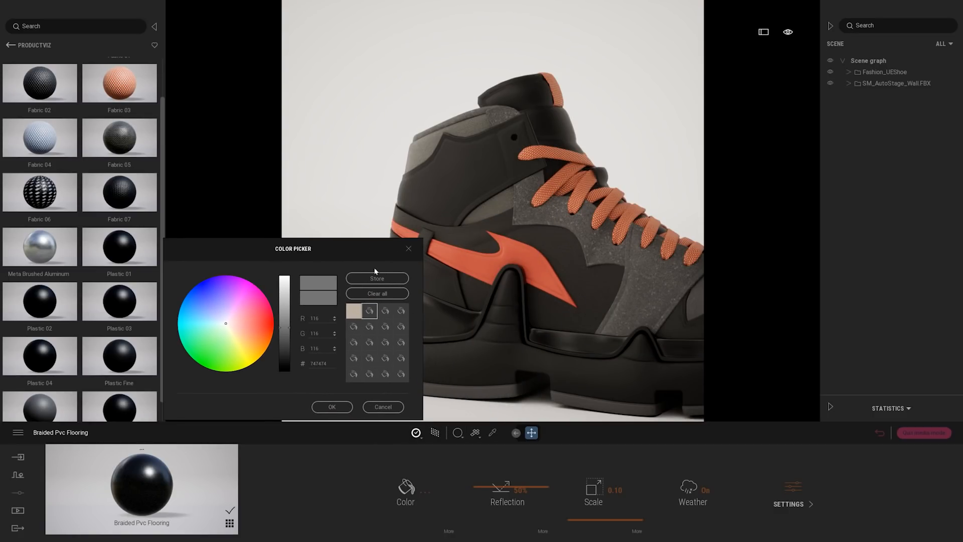
{"action": "left_click", "coordinate": [378, 280]}
{"action": "left_click", "coordinate": [332, 407]}
Sample the Braided Pvc Flooring on the collar and ankle panels and apply the stored grey 747474
{"action": "left_click", "coordinate": [493, 433]}
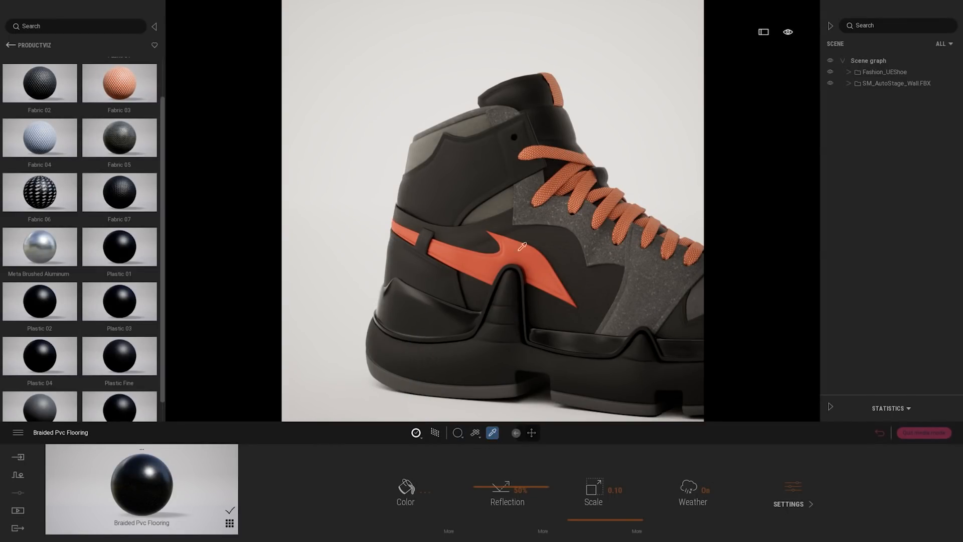
{"action": "left_click", "coordinate": [502, 206]}
{"action": "scroll", "coordinate": [533, 224], "scroll_direction": "up", "scroll_amount": 5}
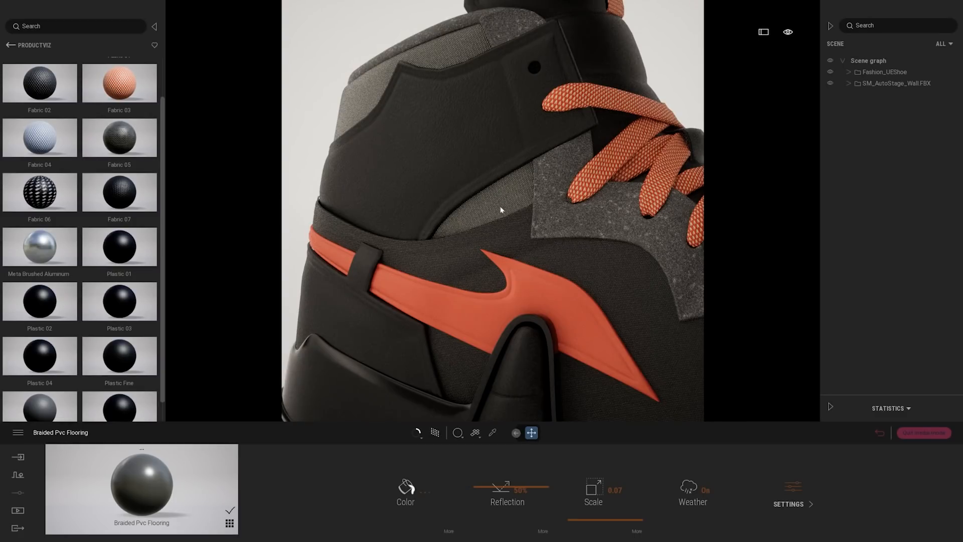
{"action": "left_click", "coordinate": [411, 484]}
{"action": "left_click", "coordinate": [535, 342]}
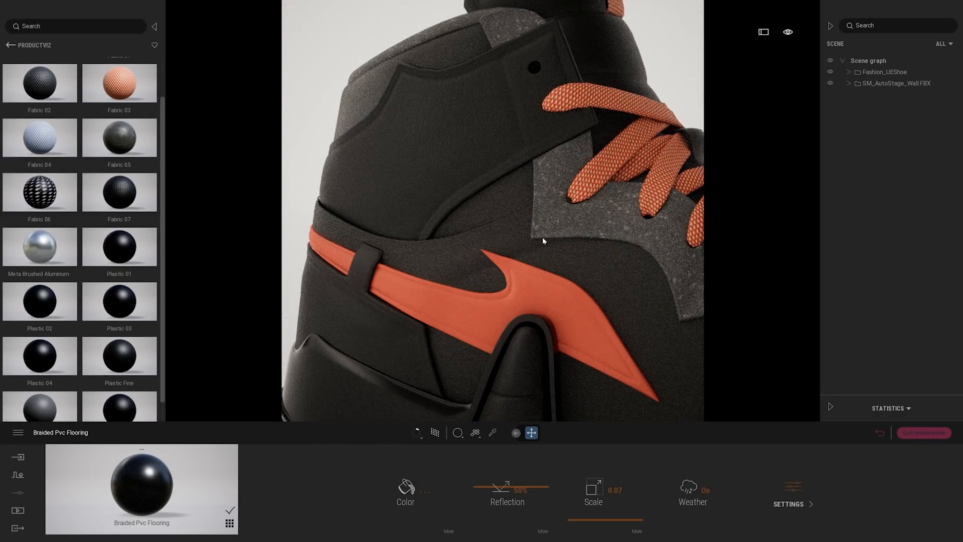
Frame the whole shoe in side profile in Image1 and refresh the saved image
{"action": "scroll", "coordinate": [542, 236], "scroll_direction": "down", "scroll_amount": 5}
{"action": "scroll", "coordinate": [546, 234], "scroll_direction": "down", "scroll_amount": 2}
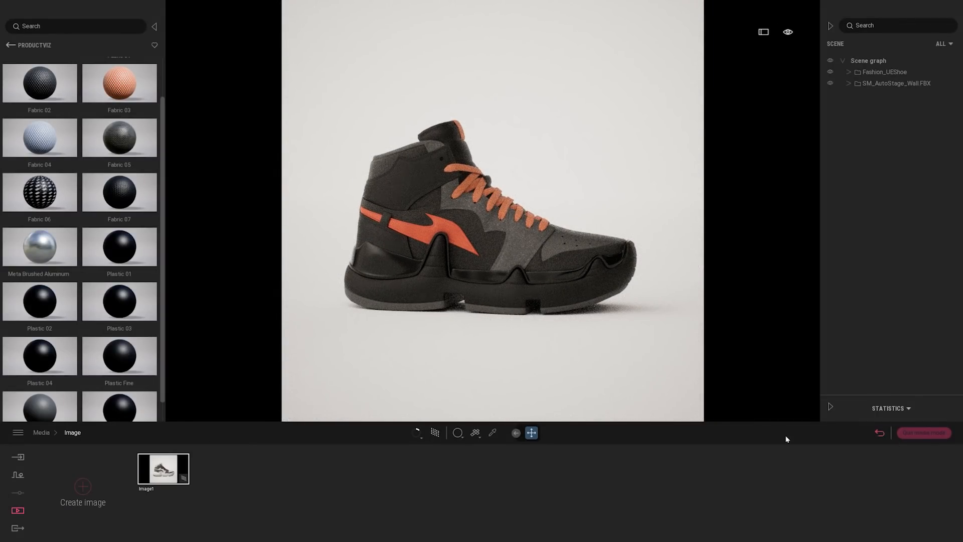
{"action": "left_click", "coordinate": [161, 471]}
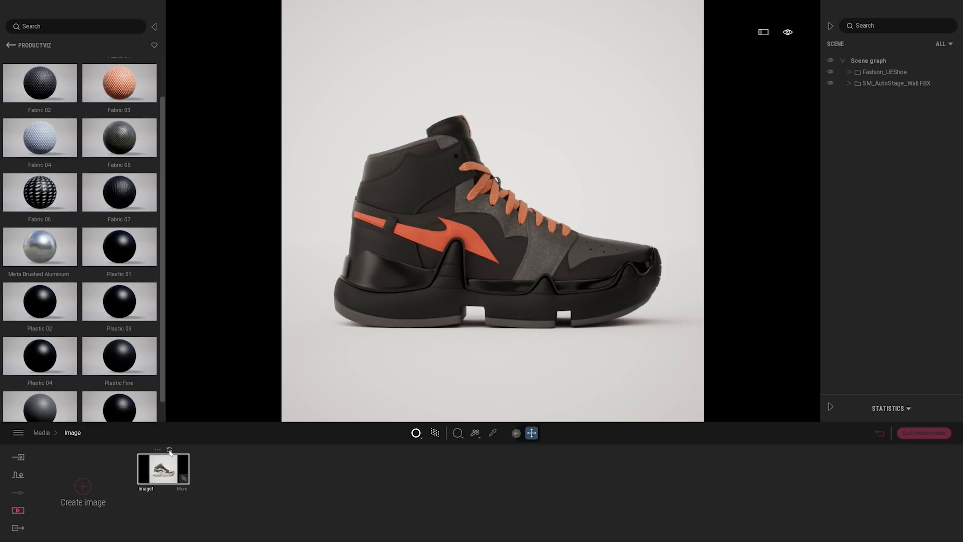
{"action": "left_click", "coordinate": [170, 450]}
Duplicate Fashion_UEShoe into the Scene graph as an independent copy instead of an instance
{"action": "left_click", "coordinate": [877, 83]}
{"action": "right_click", "coordinate": [877, 84]}
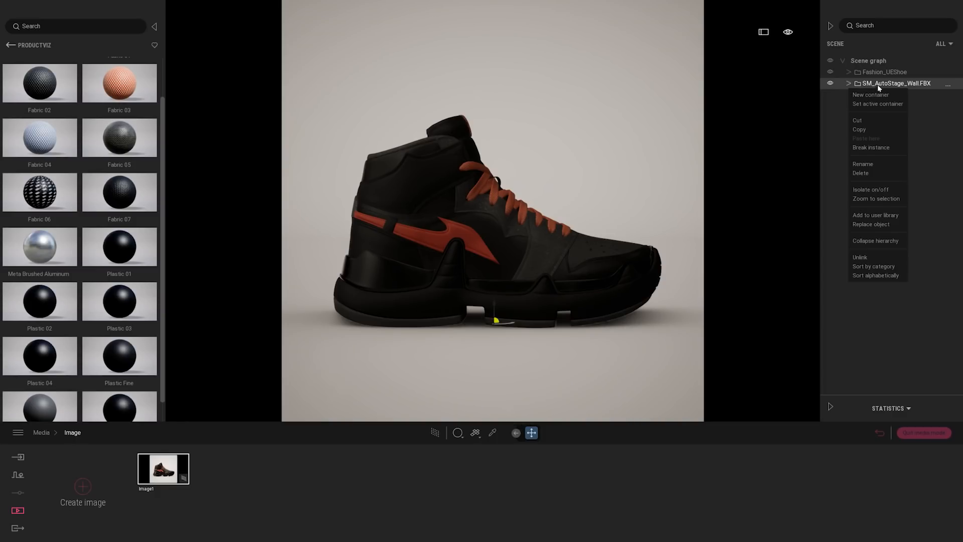
{"action": "left_click", "coordinate": [883, 73]}
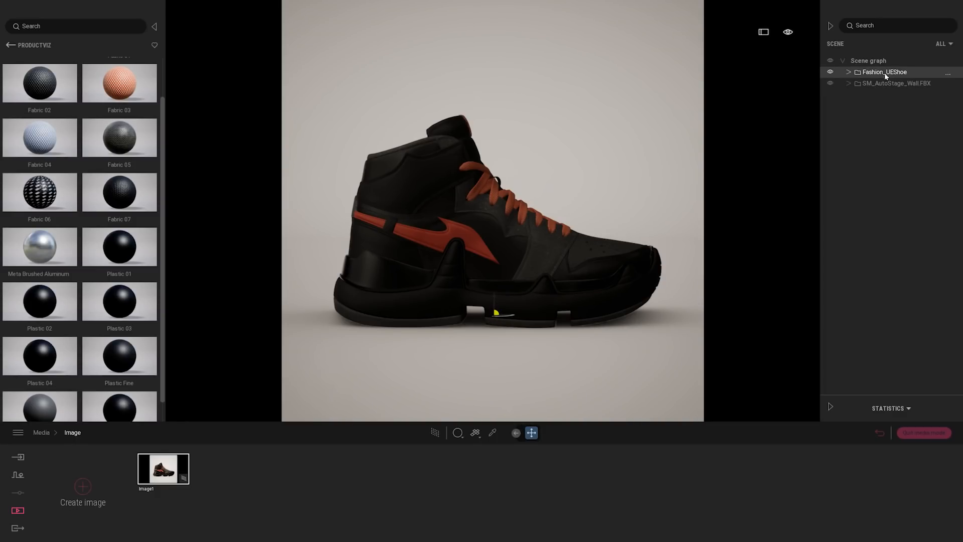
{"action": "right_click", "coordinate": [890, 74]}
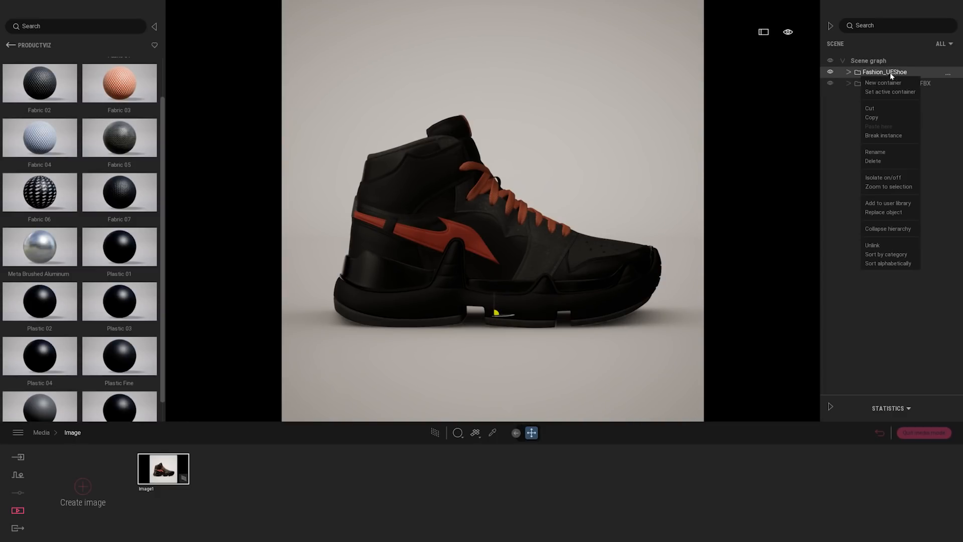
{"action": "left_click", "coordinate": [877, 118]}
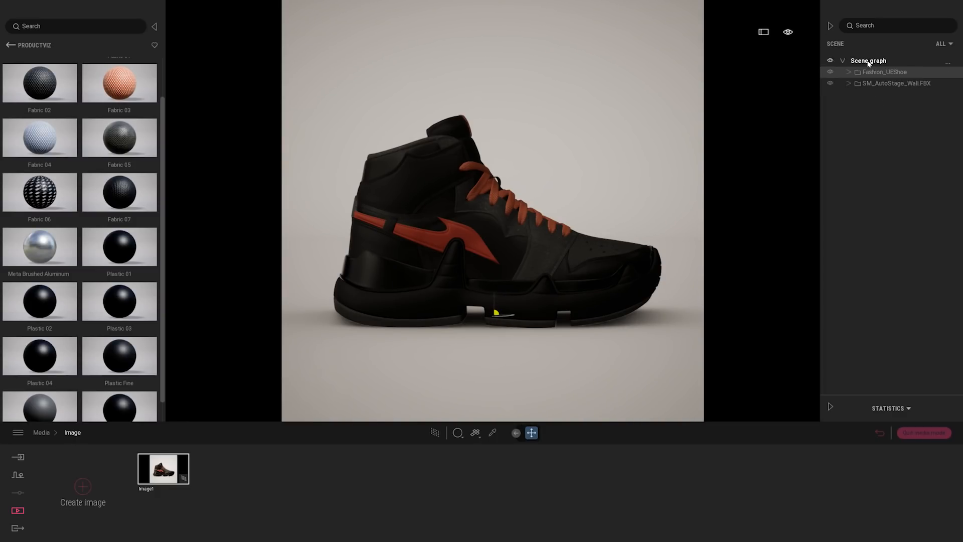
{"action": "right_click", "coordinate": [868, 62]}
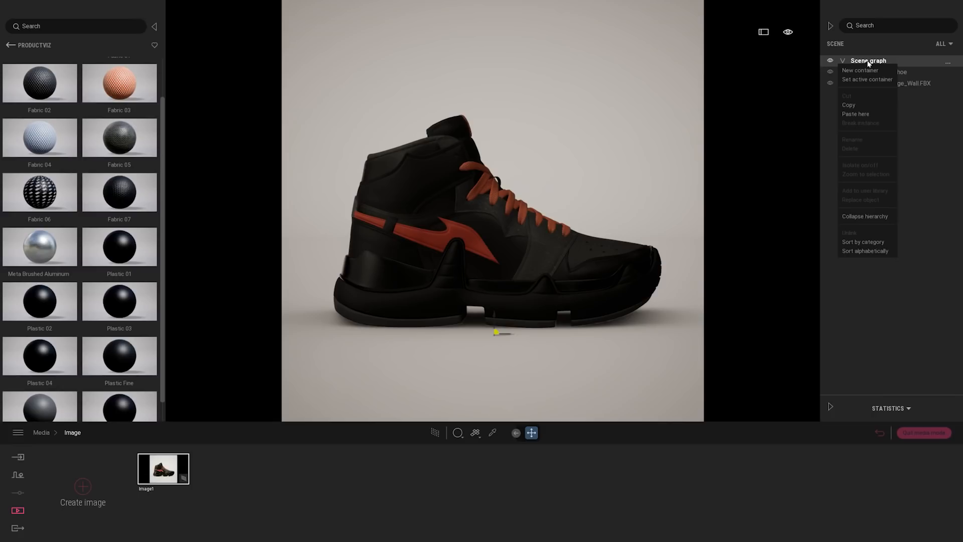
{"action": "left_click", "coordinate": [860, 114]}
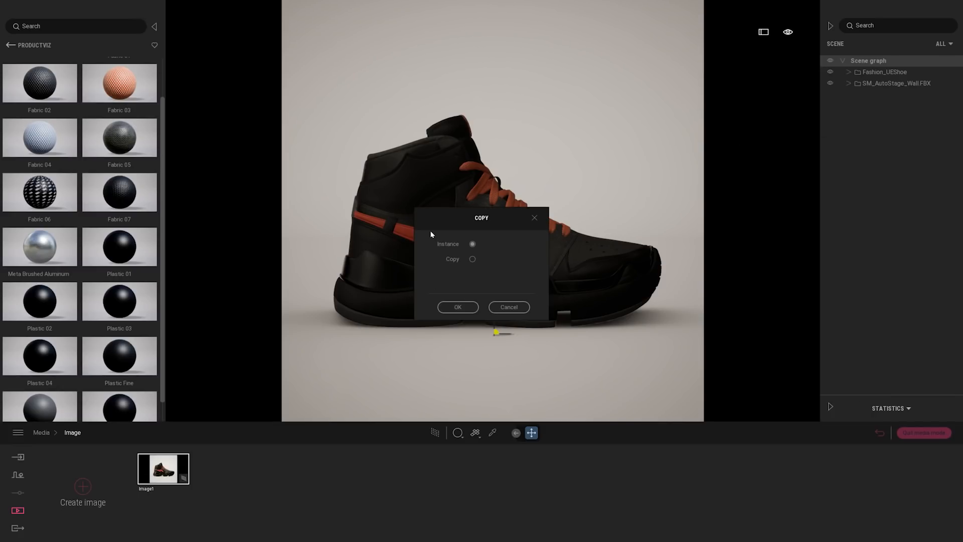
{"action": "left_click_drag", "start_coordinate": [437, 228], "coordinate": [557, 222]}
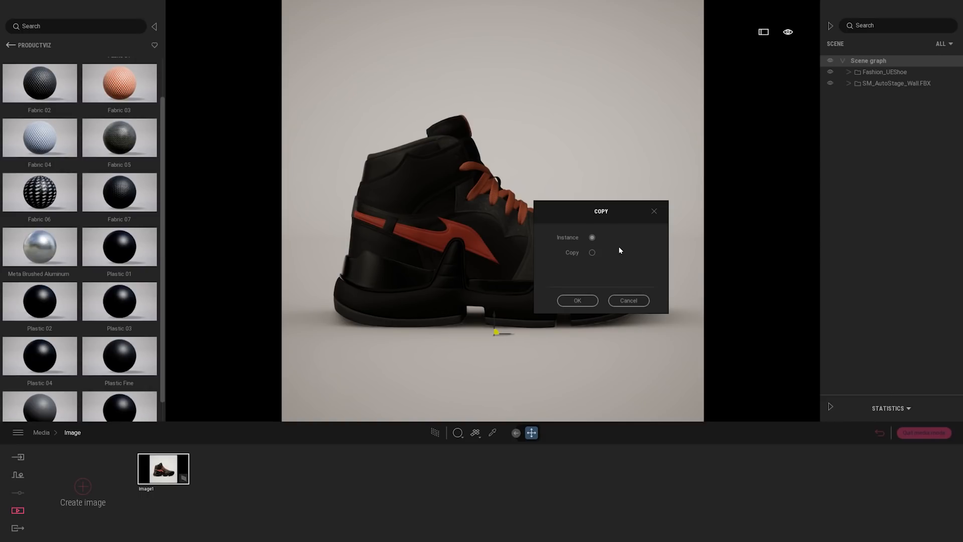
{"action": "left_click", "coordinate": [592, 253]}
{"action": "left_click", "coordinate": [577, 301]}
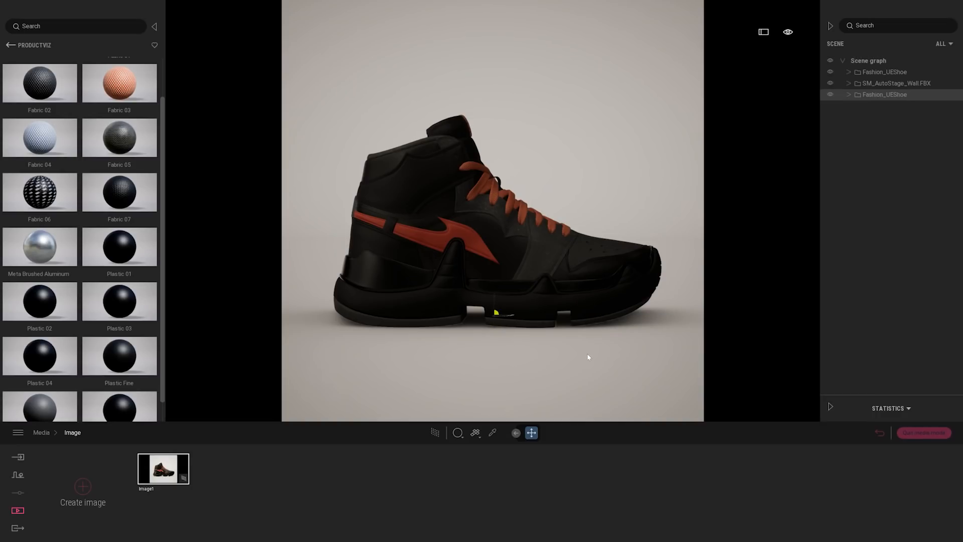
Create a second image, hide the original Fashion_UEShoe in it and refresh Image2
{"action": "left_click", "coordinate": [82, 485]}
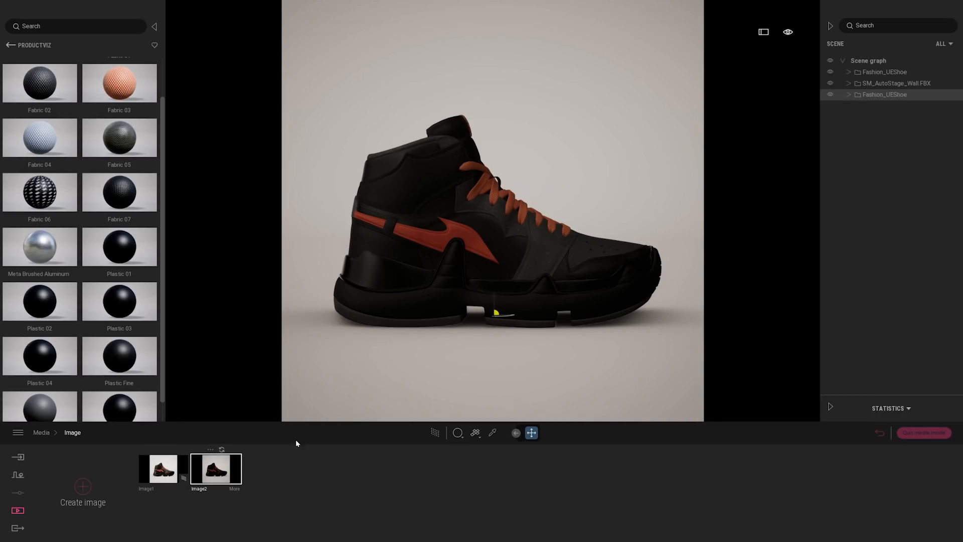
{"action": "left_click", "coordinate": [830, 72]}
{"action": "left_click", "coordinate": [222, 451]}
Hide the copied Fashion_UEShoe in Image1 and refresh that image
{"action": "left_click", "coordinate": [163, 471]}
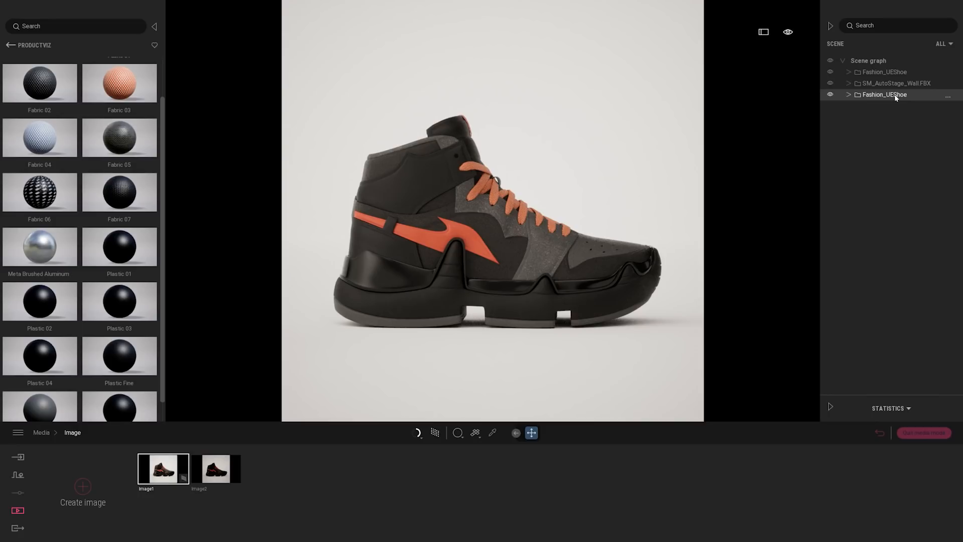
{"action": "left_click", "coordinate": [830, 95]}
{"action": "mouse_move", "coordinate": [154, 456]}
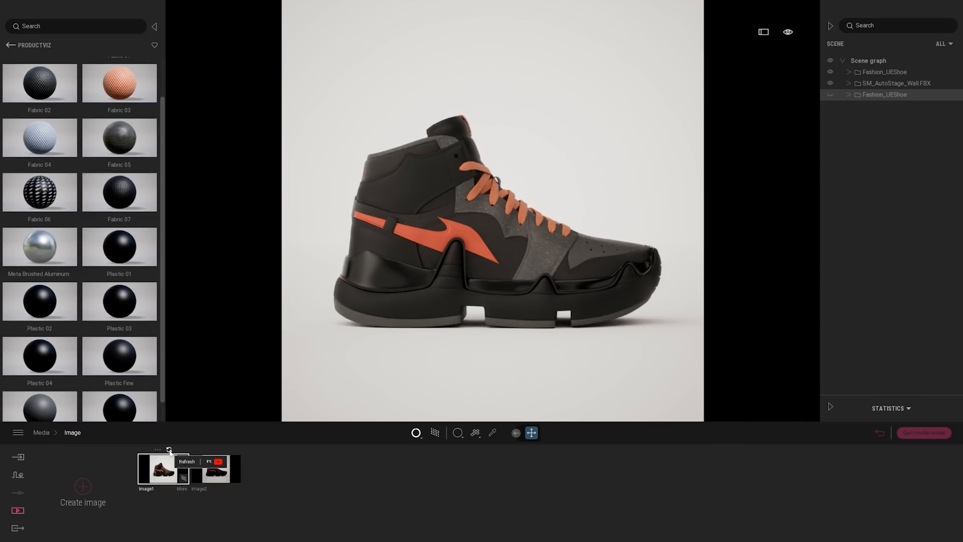
In Image2, create a new blank material and apply it to the copied shoe's side panel behind the stripe
{"action": "left_click", "coordinate": [216, 472]}
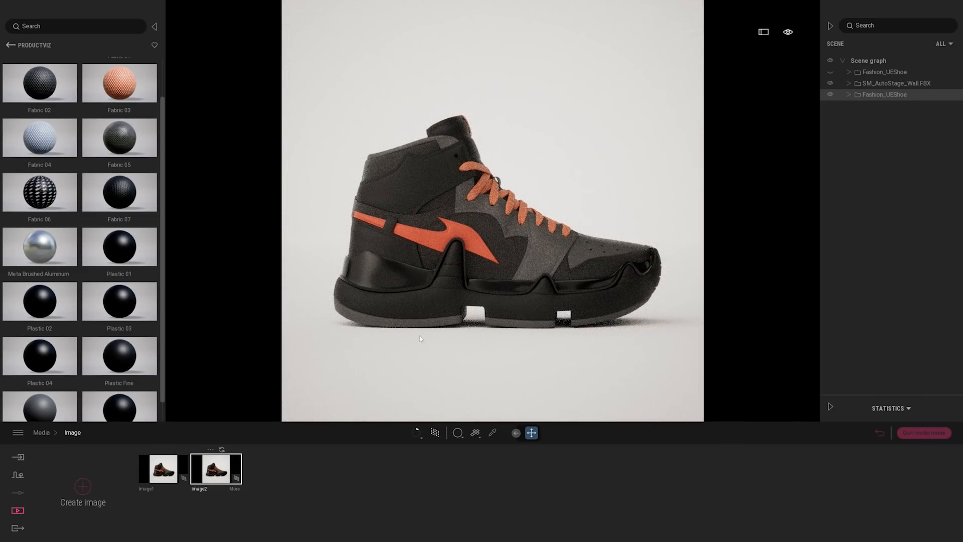
{"action": "scroll", "coordinate": [551, 257], "scroll_direction": "up", "scroll_amount": 5}
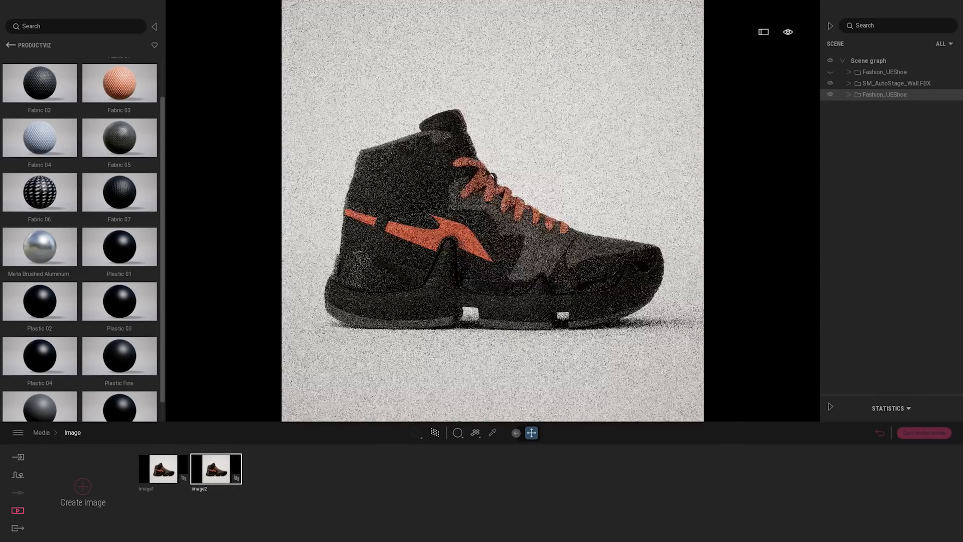
{"action": "scroll", "coordinate": [531, 224], "scroll_direction": "down", "scroll_amount": 3}
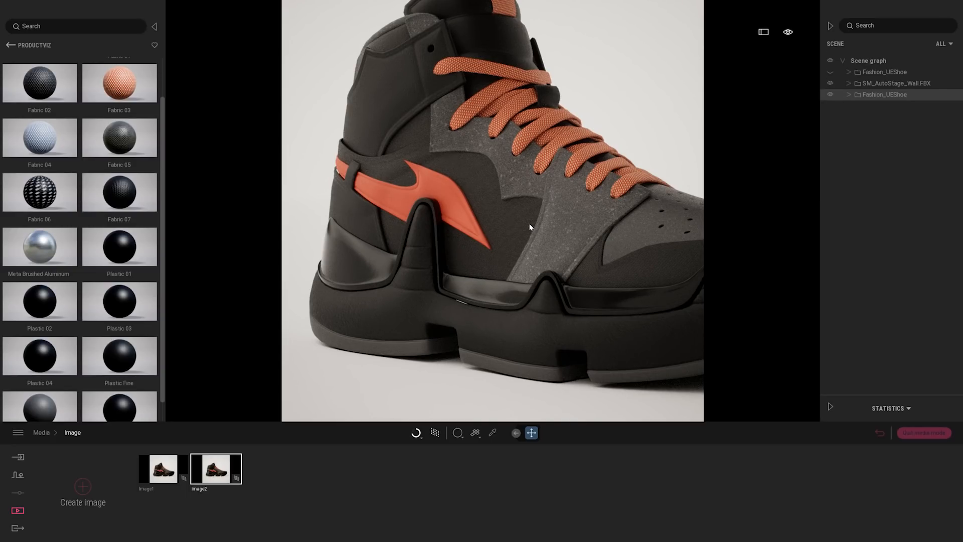
{"action": "left_click", "coordinate": [491, 434]}
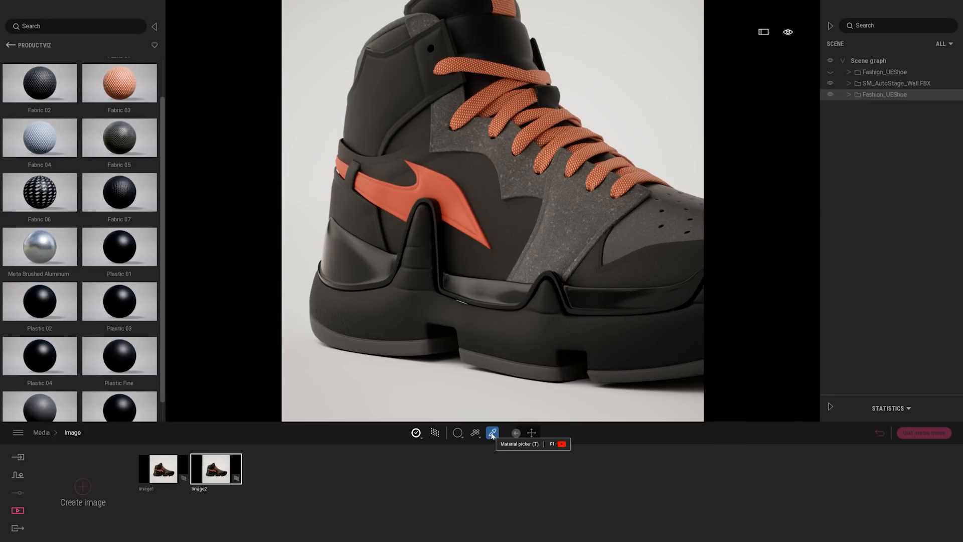
{"action": "left_click", "coordinate": [459, 394]}
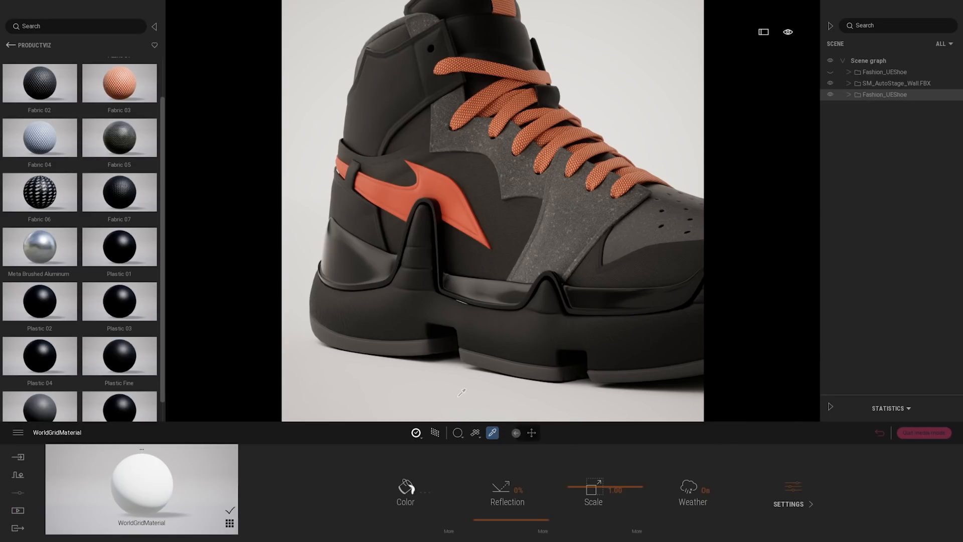
{"action": "key", "text": "Escape"}
{"action": "left_click", "coordinate": [230, 523]}
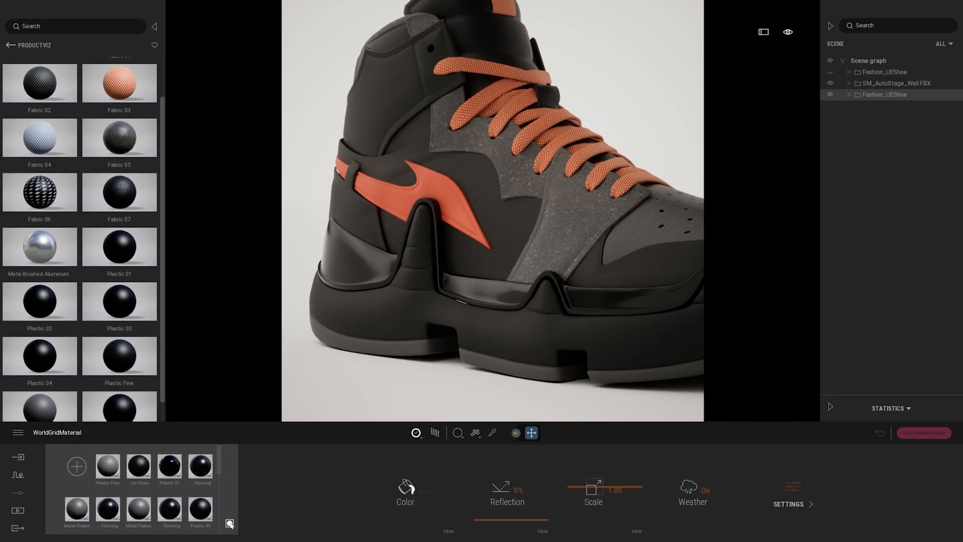
{"action": "left_click", "coordinate": [76, 466]}
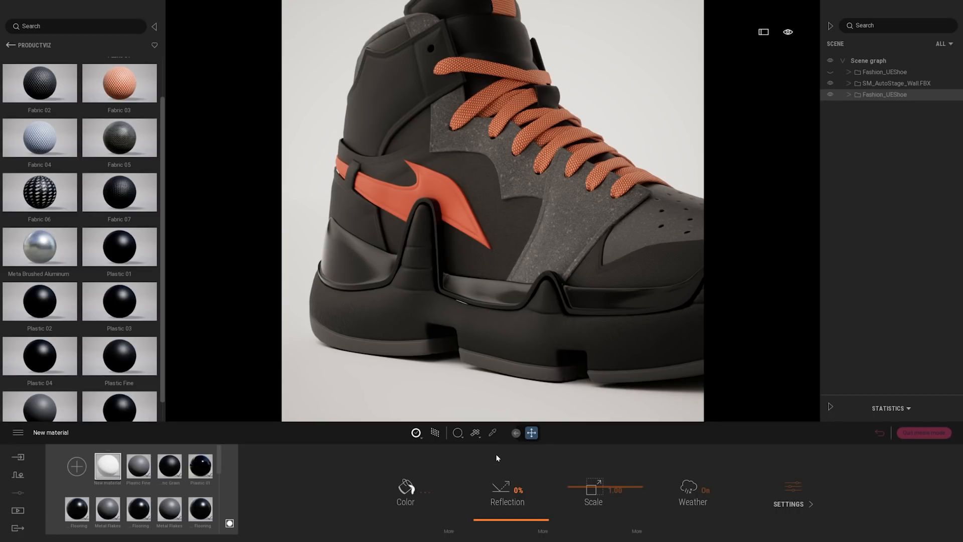
{"action": "left_click_drag", "start_coordinate": [105, 465], "coordinate": [526, 227]}
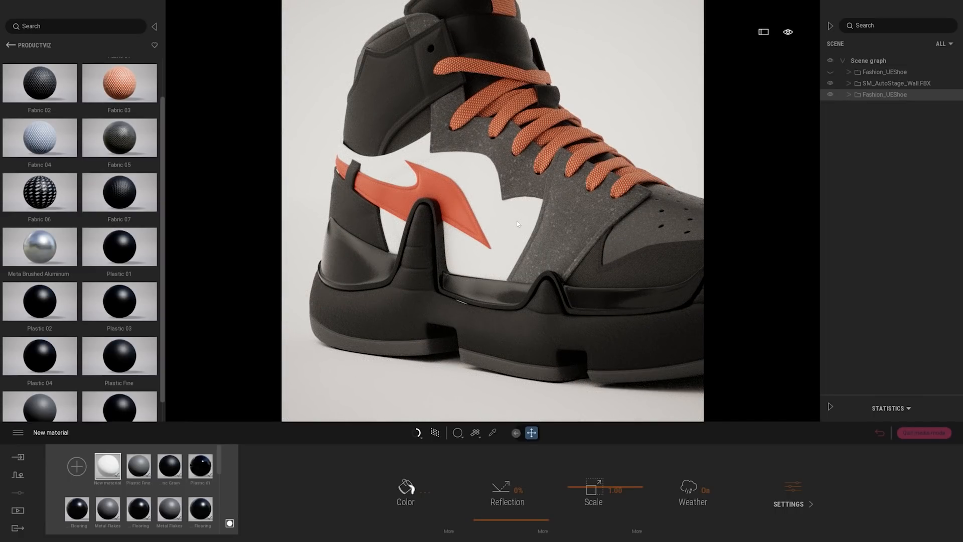
{"action": "left_click", "coordinate": [405, 489]}
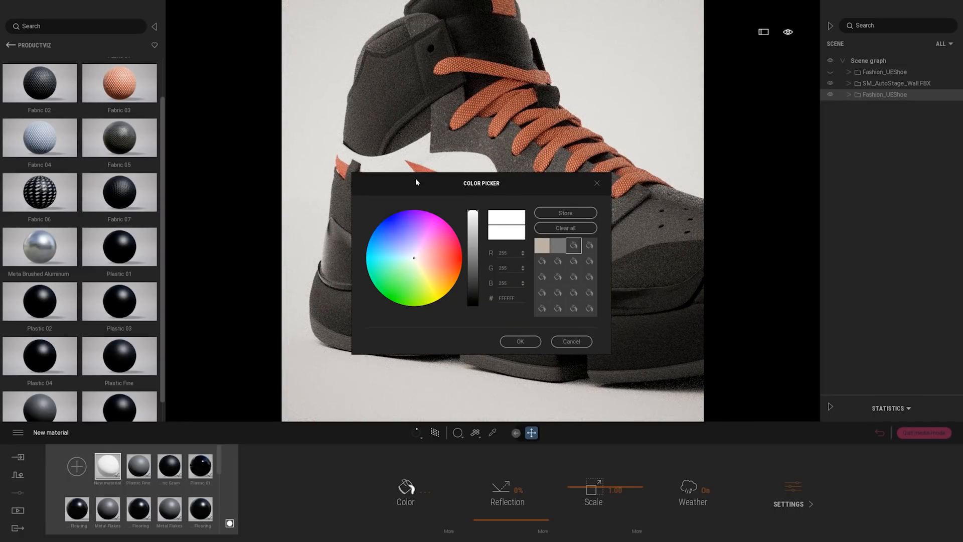
{"action": "left_click", "coordinate": [614, 215]}
{"action": "left_click_drag", "start_coordinate": [614, 213], "coordinate": [587, 248]}
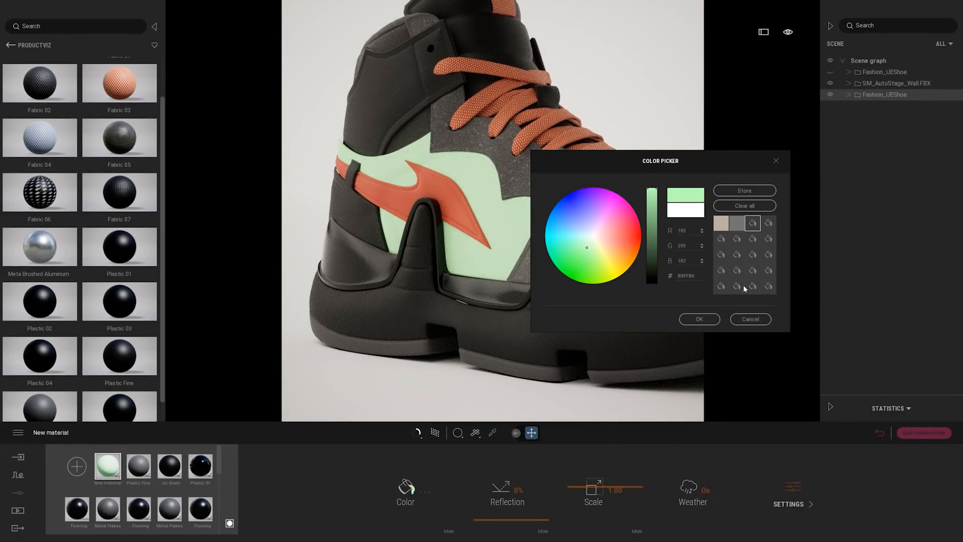
{"action": "left_click", "coordinate": [750, 319]}
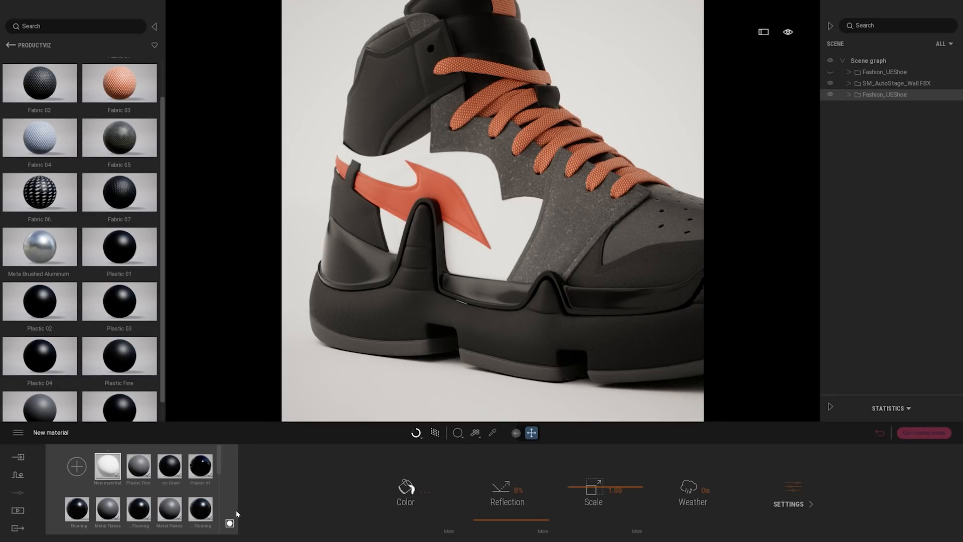
Load T_Graffiti01_BC.png from the texture library as the new material's color texture
{"action": "left_click", "coordinate": [229, 523]}
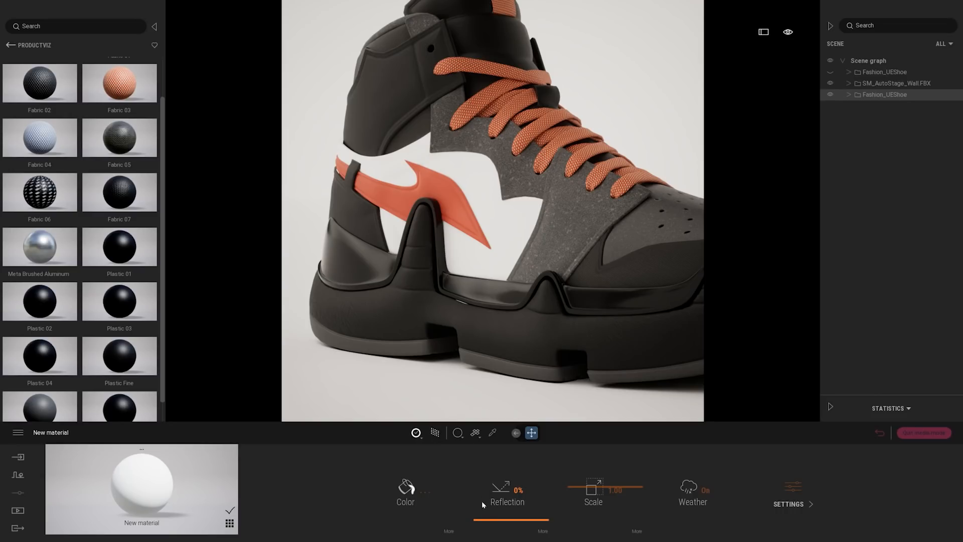
{"action": "left_click", "coordinate": [450, 531]}
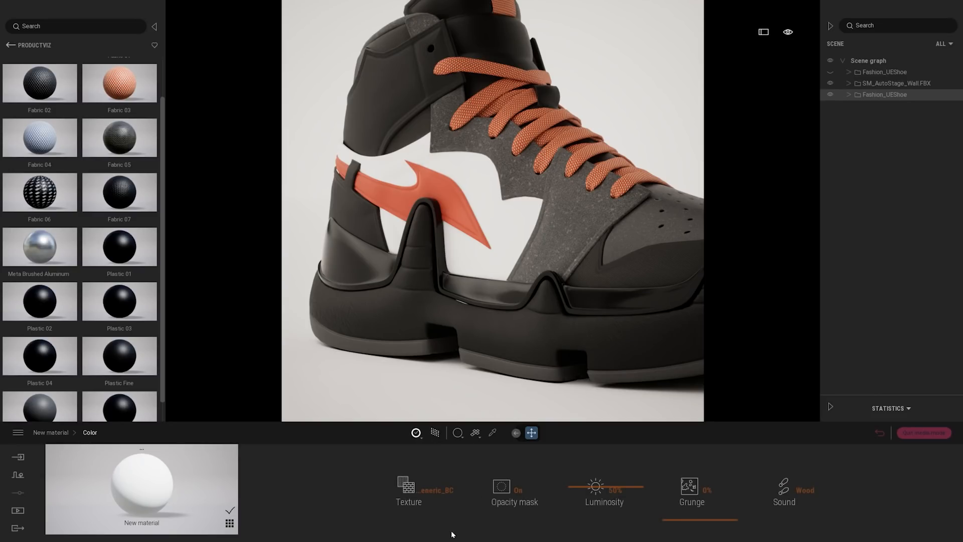
{"action": "left_click", "coordinate": [424, 494]}
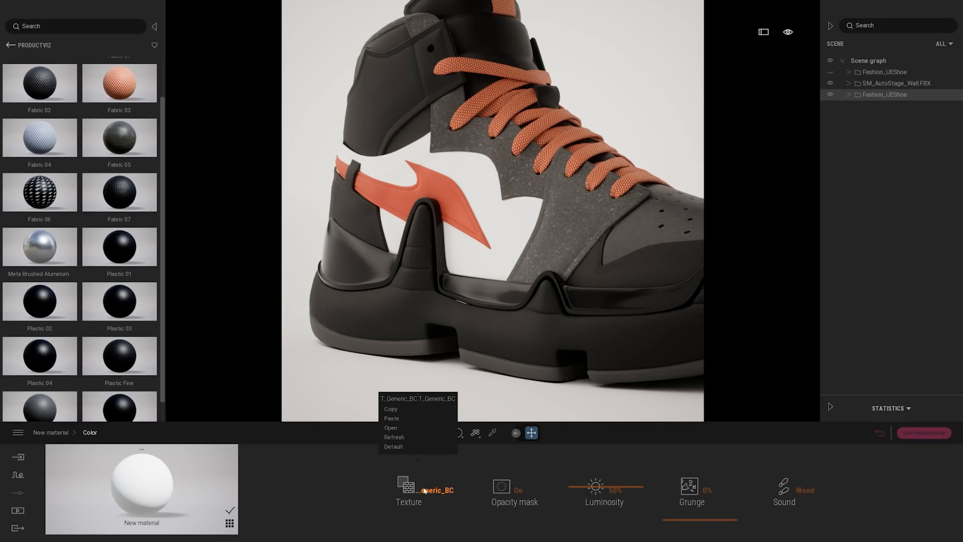
{"action": "left_click", "coordinate": [390, 428]}
{"action": "left_click", "coordinate": [173, 20]}
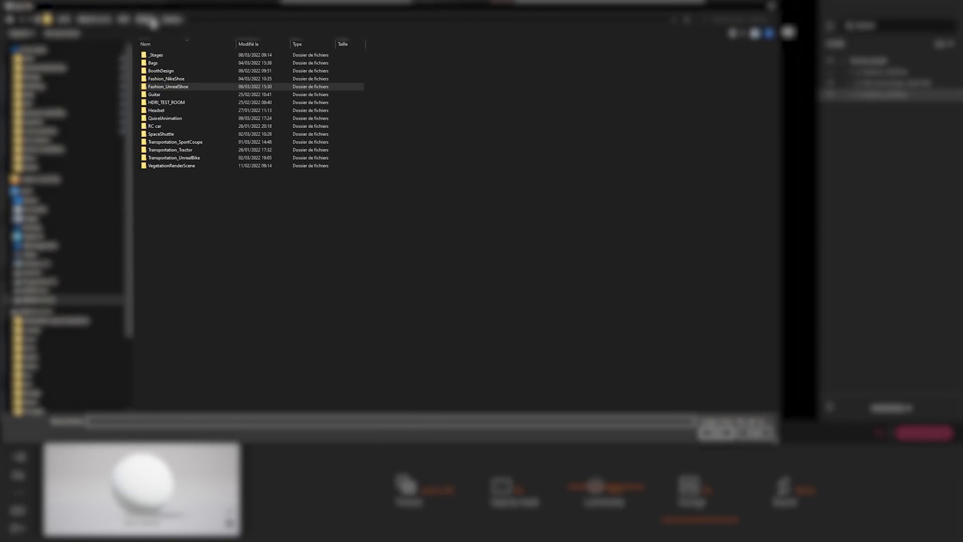
{"action": "left_click", "coordinate": [148, 20]}
{"action": "double_click", "coordinate": [156, 63]}
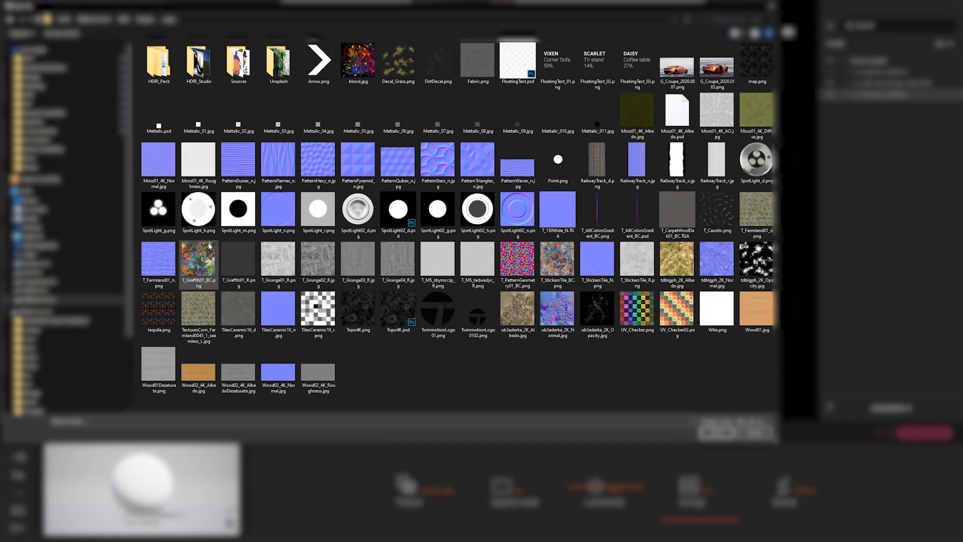
{"action": "double_click", "coordinate": [199, 259]}
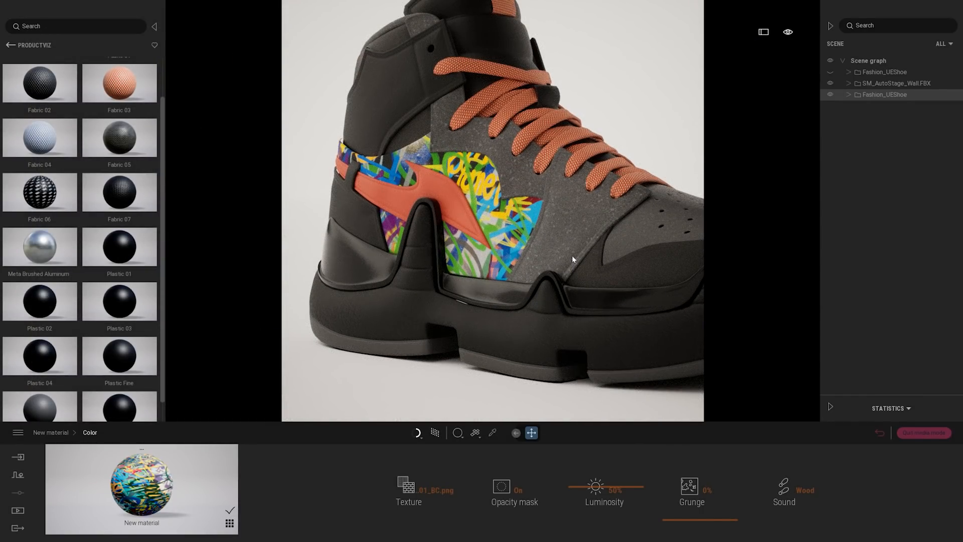
Set the graffiti material's scale to 0.97 and its reflection to 75%
{"action": "middle_click_drag", "start_coordinate": [503, 227], "coordinate": [512, 200], "text": "shift"}
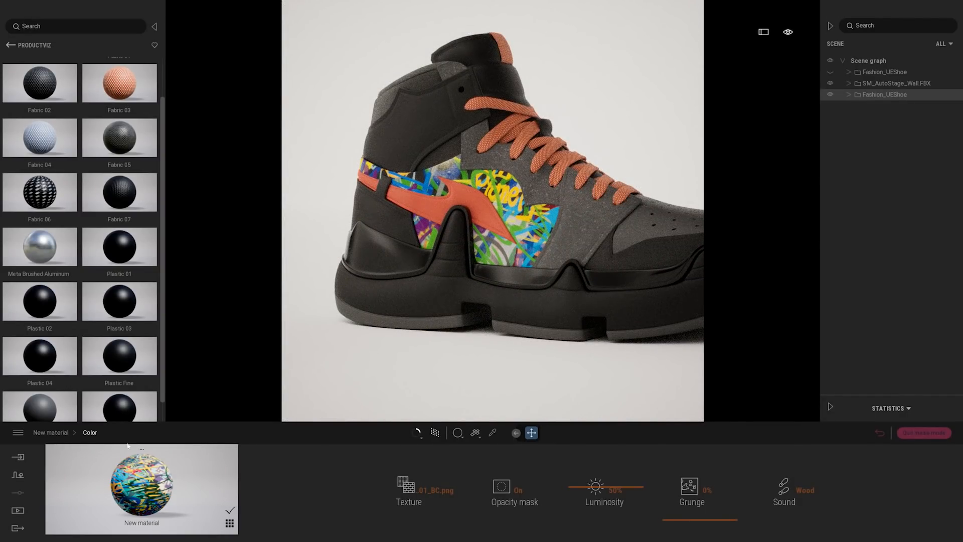
{"action": "left_click", "coordinate": [44, 432]}
{"action": "left_click_drag", "start_coordinate": [594, 486], "coordinate": [585, 494]}
{"action": "mouse_move", "coordinate": [589, 503]}
{"action": "left_mouse_down"}
{"action": "mouse_move", "coordinate": [588, 478]}
{"action": "mouse_move", "coordinate": [592, 486]}
{"action": "left_mouse_up"}
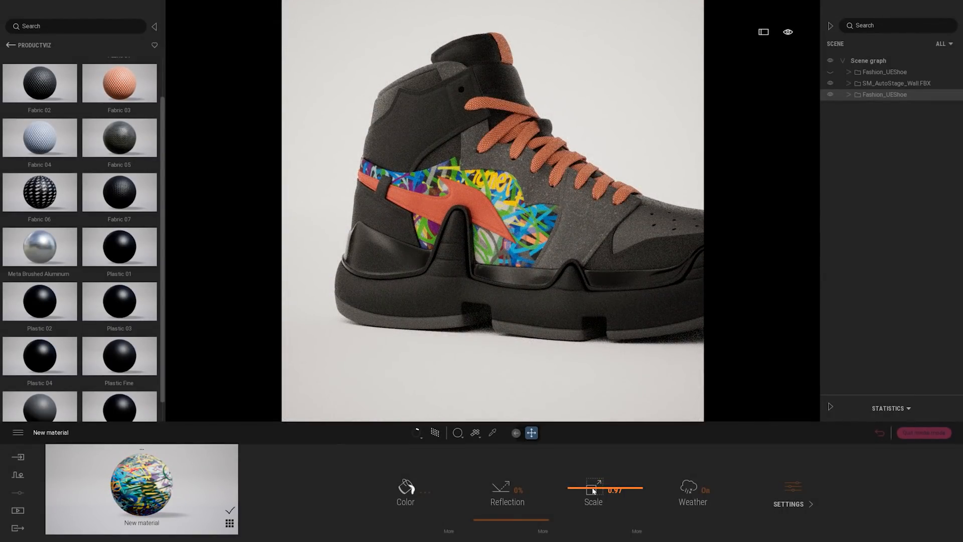
{"action": "middle_click_drag", "start_coordinate": [591, 275], "coordinate": [491, 281], "text": "shift"}
{"action": "scroll", "coordinate": [491, 281], "scroll_direction": "up", "scroll_amount": 3}
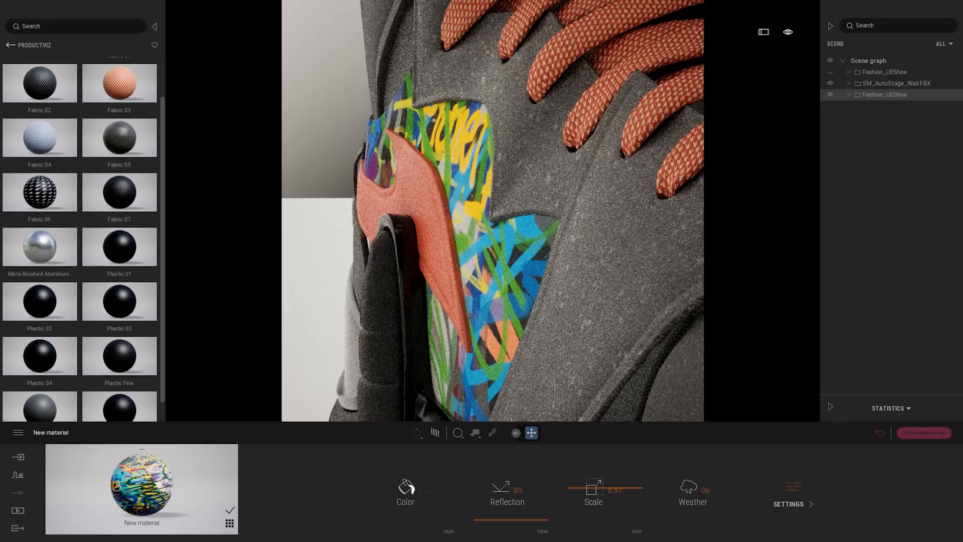
{"action": "left_click_drag", "start_coordinate": [507, 523], "coordinate": [511, 472]}
Apply the graffiti material to the shoe's toe panel and its upper ankle panel
{"action": "middle_click_drag", "start_coordinate": [481, 261], "coordinate": [524, 245], "text": "shift"}
{"action": "scroll", "coordinate": [489, 253], "scroll_direction": "down", "scroll_amount": 3}
{"action": "scroll", "coordinate": [481, 251], "scroll_direction": "down", "scroll_amount": 2}
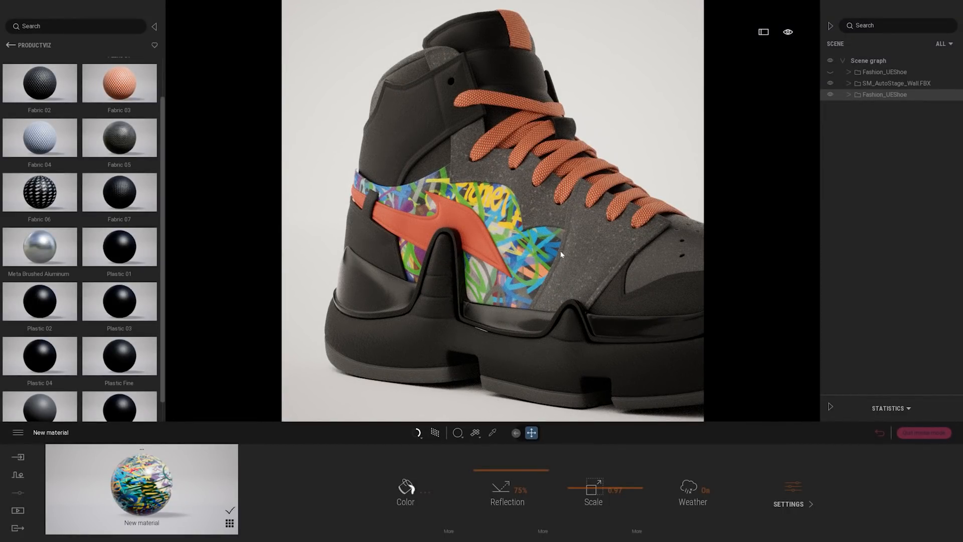
{"action": "middle_click_drag", "start_coordinate": [552, 249], "coordinate": [488, 244]}
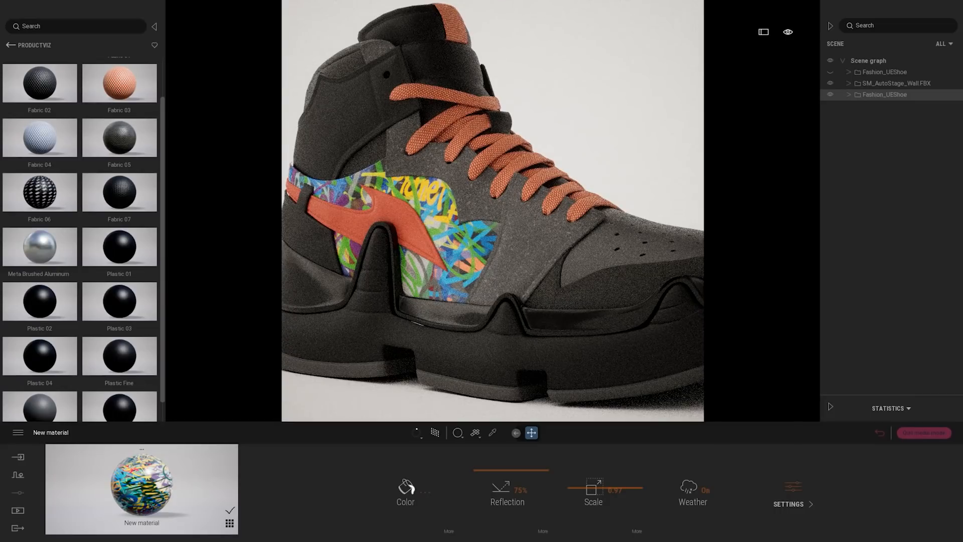
{"action": "left_click_drag", "start_coordinate": [141, 482], "coordinate": [626, 282]}
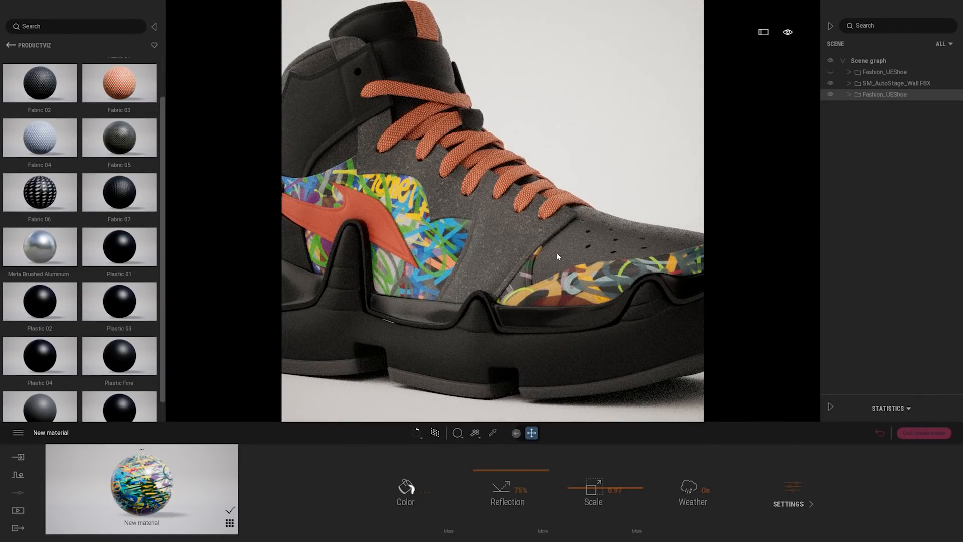
{"action": "middle_click_drag", "start_coordinate": [558, 257], "coordinate": [724, 389]}
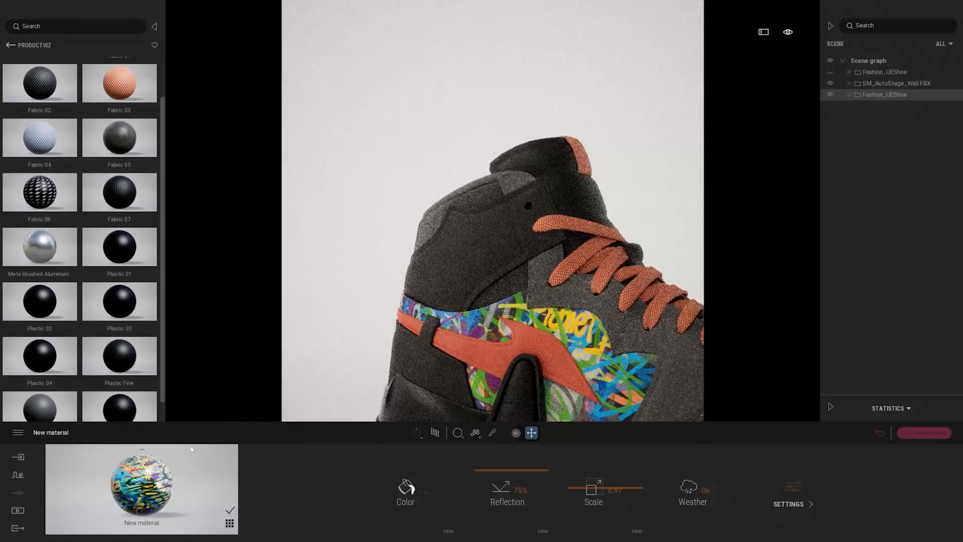
{"action": "left_click_drag", "start_coordinate": [141, 482], "coordinate": [442, 267]}
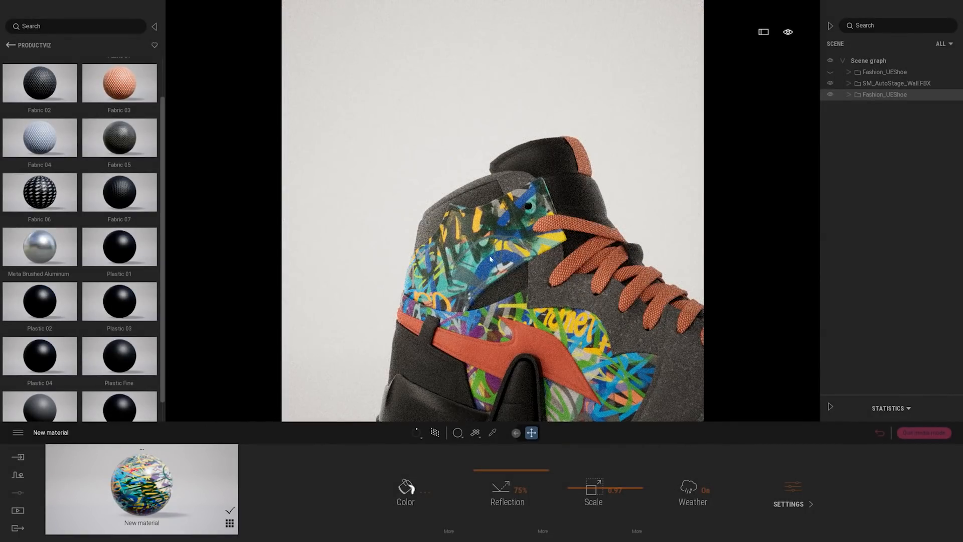
Apply the Plastic 04 material to the orange stripe on the shoe's side
{"action": "scroll", "coordinate": [489, 255], "scroll_direction": "down", "scroll_amount": 2}
{"action": "middle_click_drag", "start_coordinate": [489, 255], "coordinate": [434, 168]}
{"action": "middle_click_drag", "start_coordinate": [418, 200], "coordinate": [359, 224]}
{"action": "scroll", "coordinate": [358, 224], "scroll_direction": "up", "scroll_amount": 2}
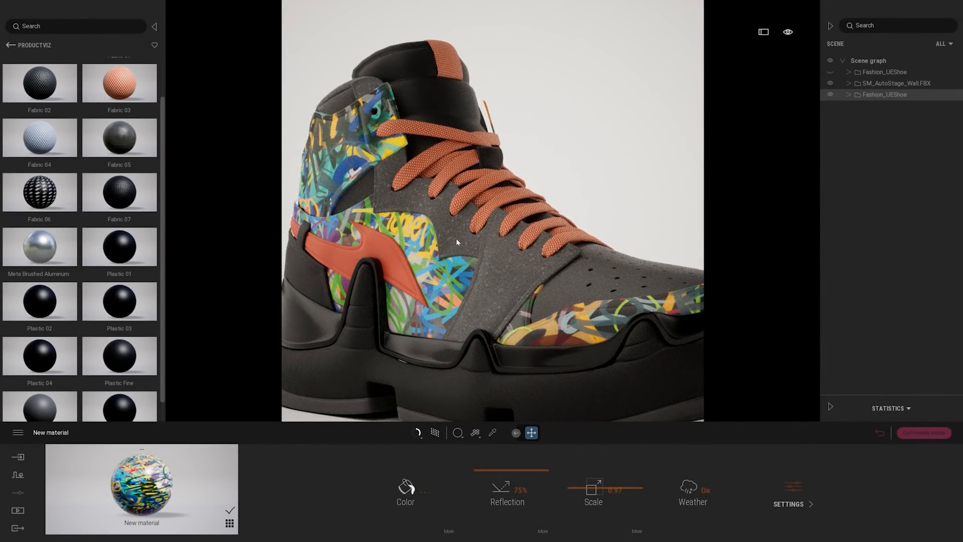
{"action": "scroll", "coordinate": [402, 229], "scroll_direction": "up", "scroll_amount": 3}
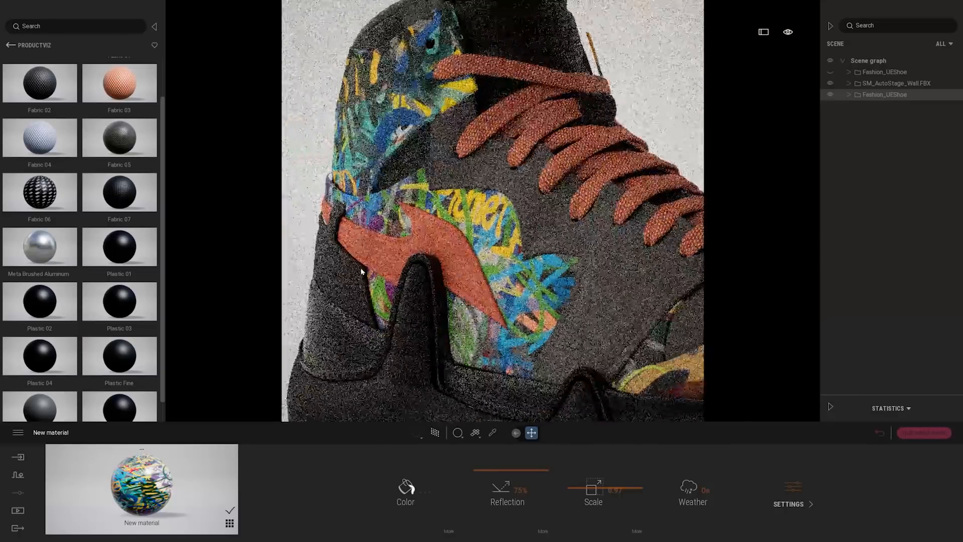
{"action": "middle_click_drag", "start_coordinate": [361, 271], "coordinate": [370, 267]}
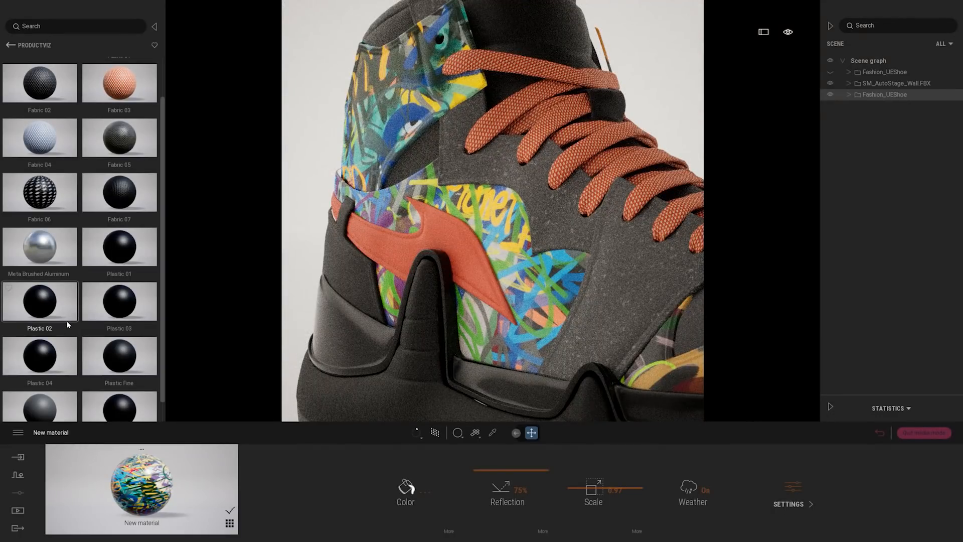
{"action": "left_click_drag", "start_coordinate": [42, 369], "coordinate": [447, 233]}
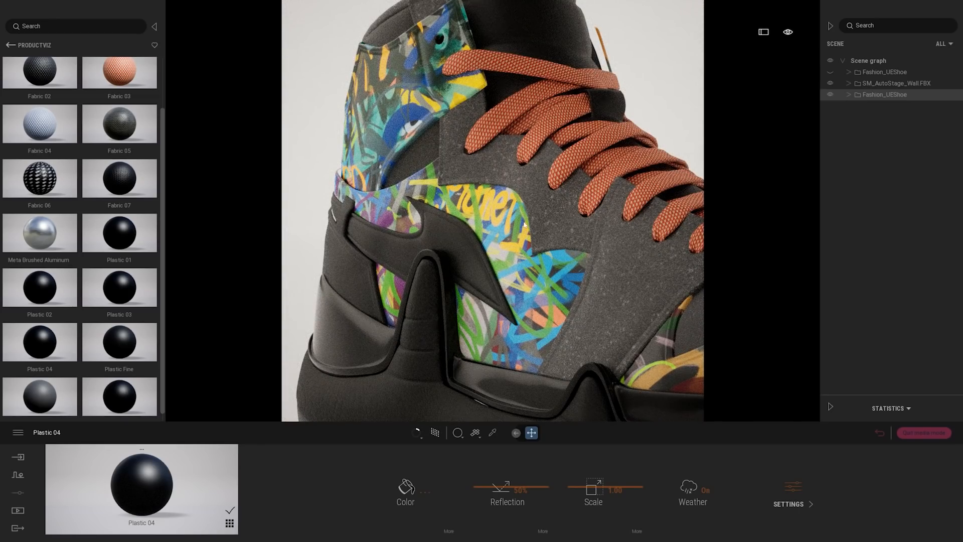
Apply the Fabric 02 material to the shoe's laces
{"action": "middle_click_drag", "start_coordinate": [524, 225], "coordinate": [326, 364]}
{"action": "scroll", "coordinate": [107, 288], "scroll_direction": "up", "scroll_amount": 2}
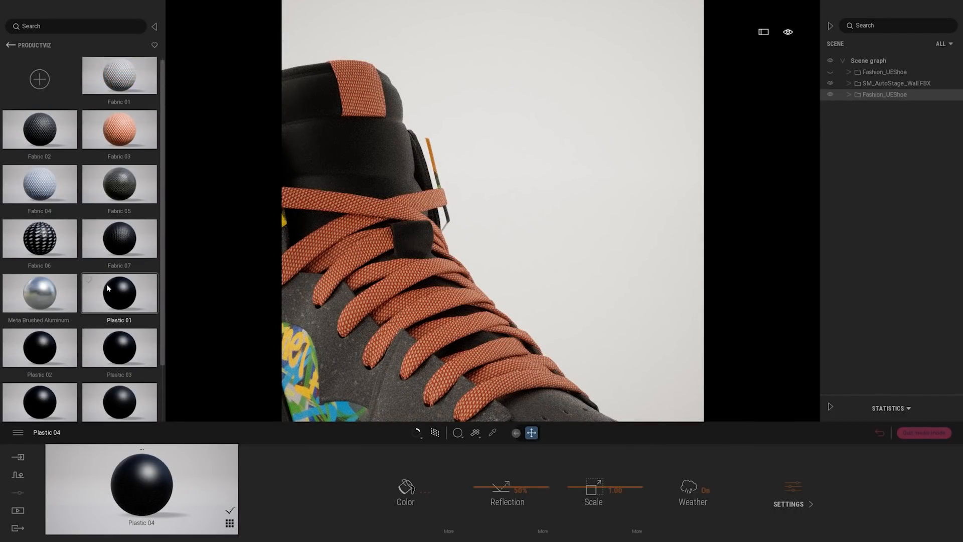
{"action": "left_click_drag", "start_coordinate": [39, 130], "coordinate": [389, 277]}
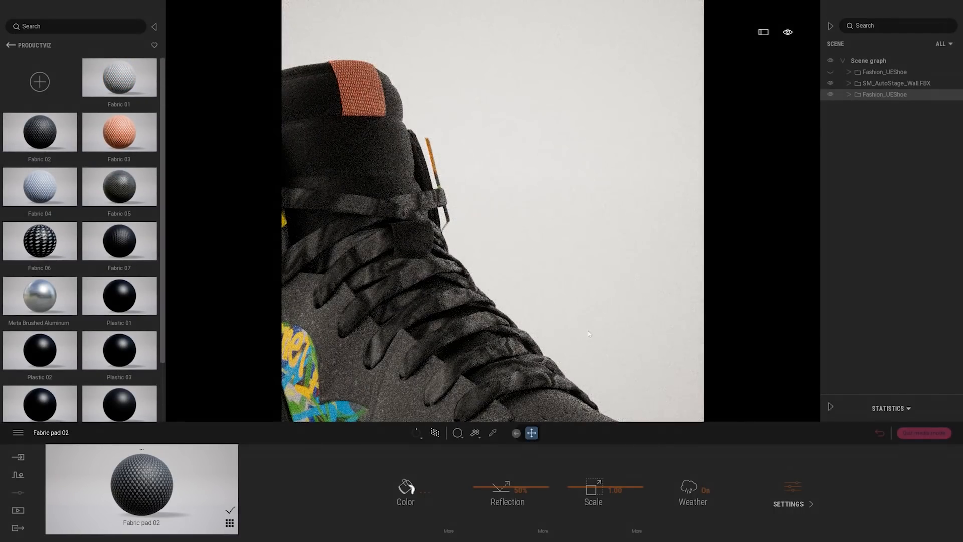
Set the lace fabric material's scale to 0.05
{"action": "middle_click_drag", "start_coordinate": [588, 331], "coordinate": [585, 328]}
{"action": "scroll", "coordinate": [585, 329], "scroll_direction": "down", "scroll_amount": 3}
{"action": "left_click_drag", "start_coordinate": [594, 496], "coordinate": [589, 531]}
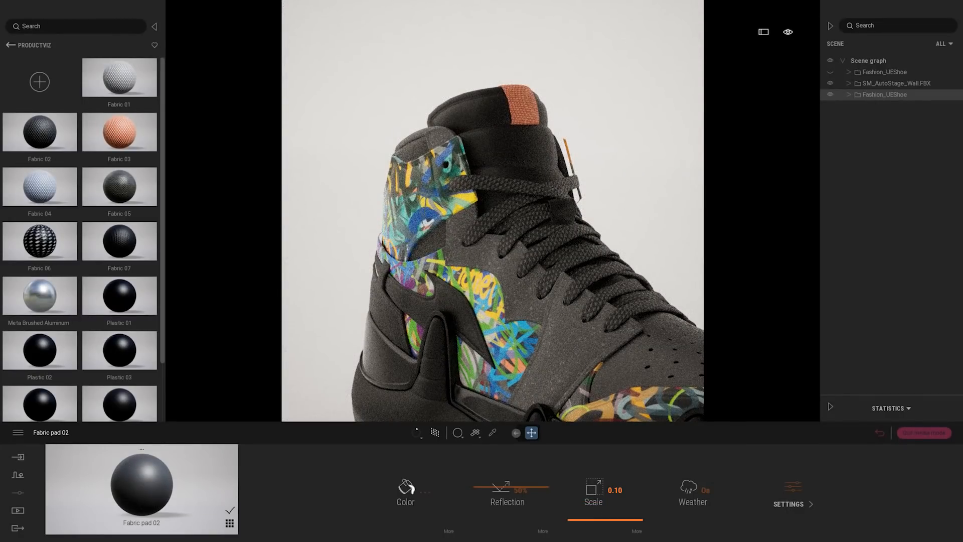
{"action": "type", "text": "05"}
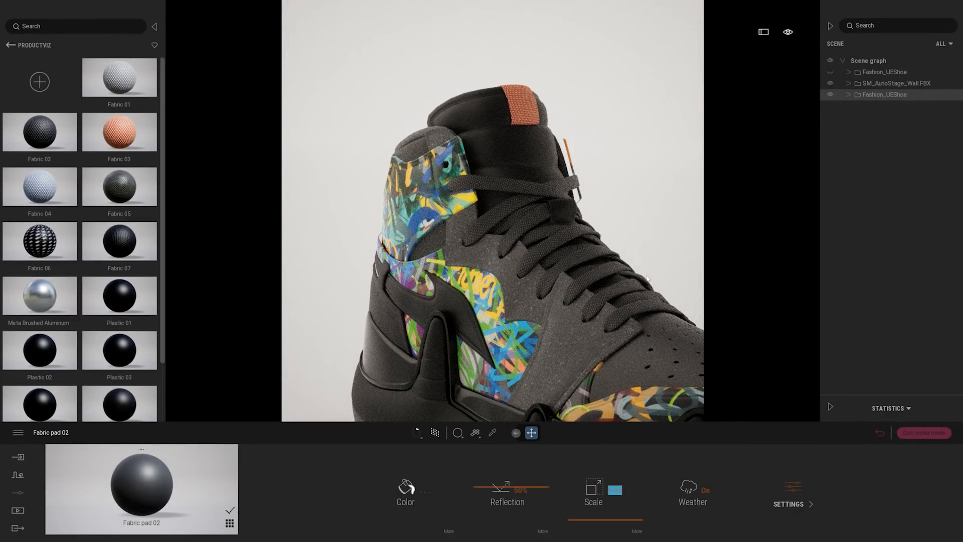
{"action": "key", "text": "Return"}
Pick the graffiti material from the shoe and turn on its Two-sided option
{"action": "scroll", "coordinate": [480, 208], "scroll_direction": "down", "scroll_amount": 3}
{"action": "scroll", "coordinate": [480, 208], "scroll_direction": "up", "scroll_amount": 3}
{"action": "middle_click_drag", "start_coordinate": [464, 146], "coordinate": [480, 208]}
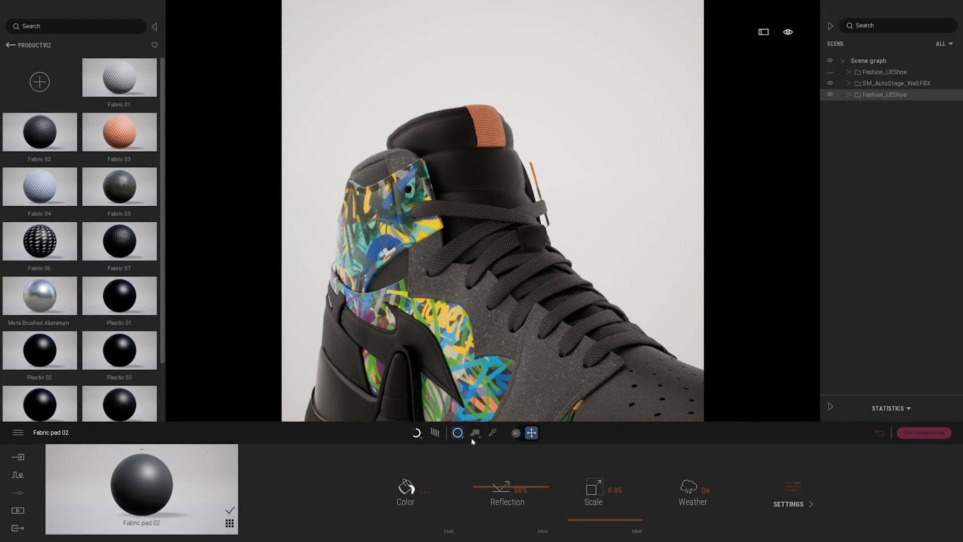
{"action": "left_click", "coordinate": [491, 433]}
{"action": "left_click", "coordinate": [450, 348]}
{"action": "mouse_move", "coordinate": [573, 248]}
{"action": "middle_mouse_down", "text": "shift"}
{"action": "mouse_move", "coordinate": [486, 265]}
{"action": "mouse_move", "coordinate": [444, 250]}
{"action": "mouse_move", "coordinate": [531, 240]}
{"action": "mouse_move", "coordinate": [382, 251]}
{"action": "mouse_move", "coordinate": [481, 215]}
{"action": "mouse_move", "coordinate": [572, 220]}
{"action": "middle_mouse_up", "text": "shift"}
{"action": "scroll", "coordinate": [481, 216], "scroll_direction": "down", "scroll_amount": 3}
{"action": "scroll", "coordinate": [571, 220], "scroll_direction": "down", "scroll_amount": 2}
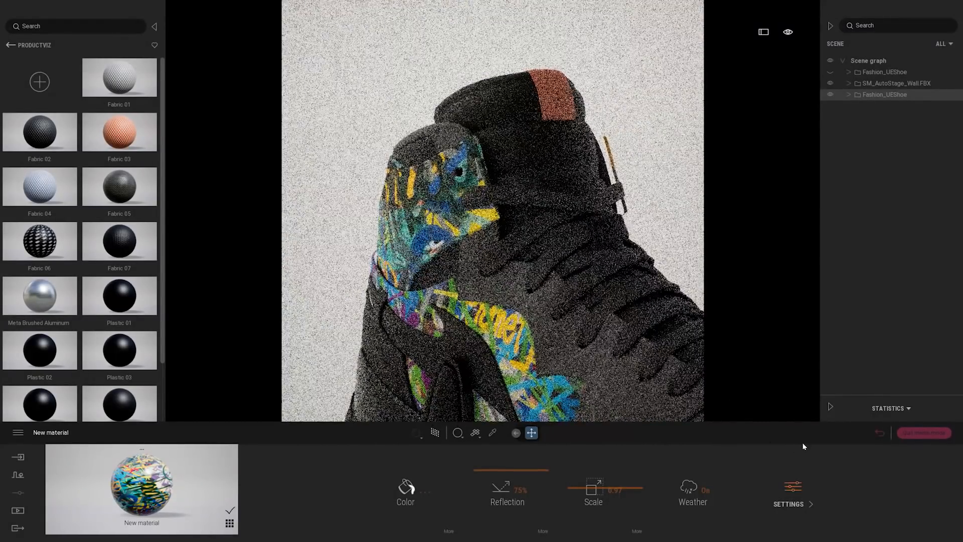
{"action": "left_click", "coordinate": [790, 486]}
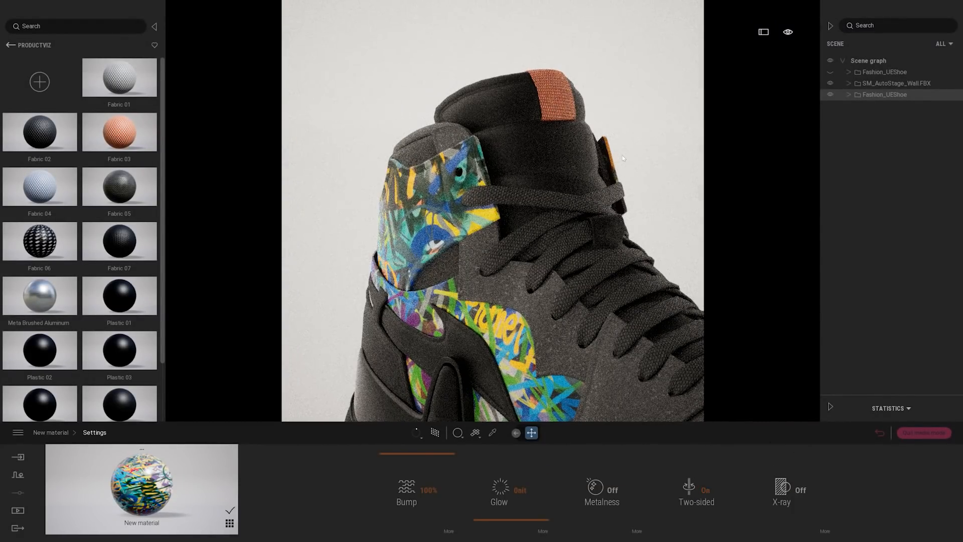
{"action": "middle_click_drag", "start_coordinate": [622, 195], "coordinate": [494, 184]}
{"action": "scroll", "coordinate": [494, 185], "scroll_direction": "down", "scroll_amount": 2}
{"action": "scroll", "coordinate": [620, 202], "scroll_direction": "down", "scroll_amount": 2}
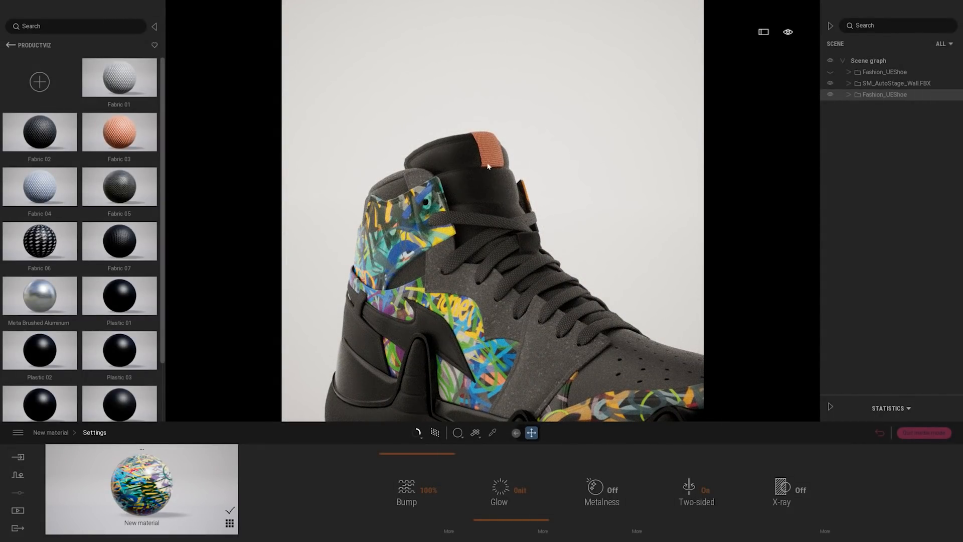
Apply the Fabric 07 material to the orange tab on the shoe's tongue and clear the shoe selection
{"action": "scroll", "coordinate": [492, 200], "scroll_direction": "up", "scroll_amount": 1}
{"action": "middle_click_drag", "start_coordinate": [492, 200], "coordinate": [491, 218]}
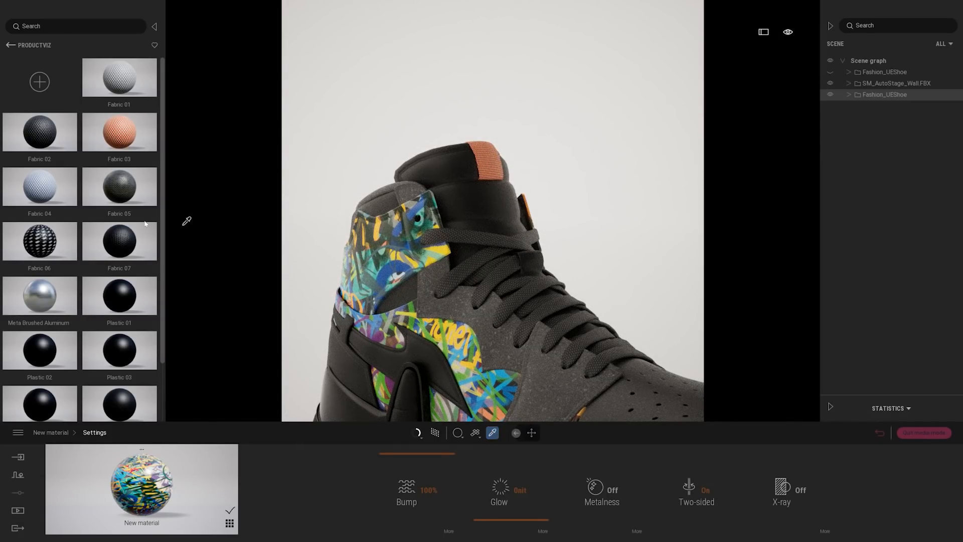
{"action": "left_click_drag", "start_coordinate": [124, 243], "coordinate": [493, 164]}
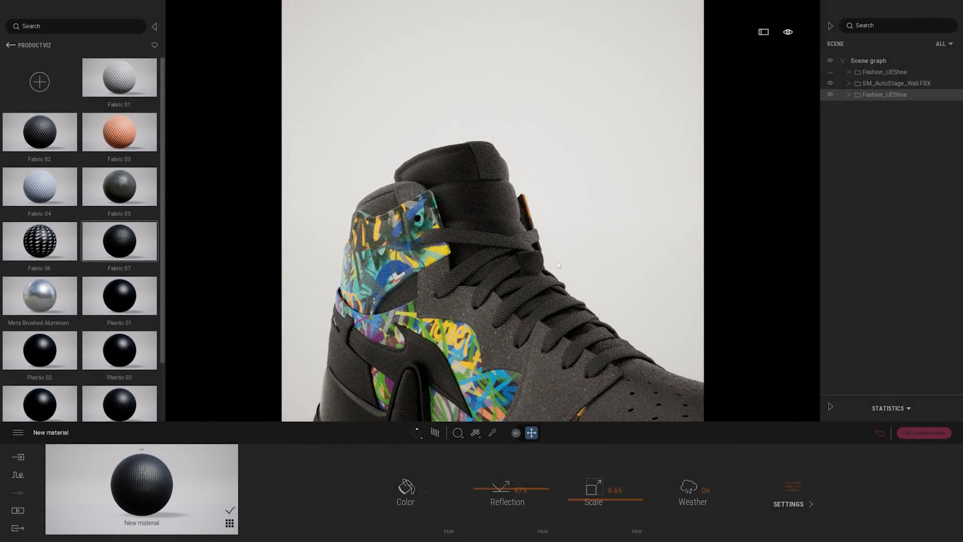
{"action": "key", "text": "Escape"}
{"action": "middle_click_drag", "start_coordinate": [564, 304], "coordinate": [560, 299]}
{"action": "scroll", "coordinate": [560, 299], "scroll_direction": "down", "scroll_amount": 3}
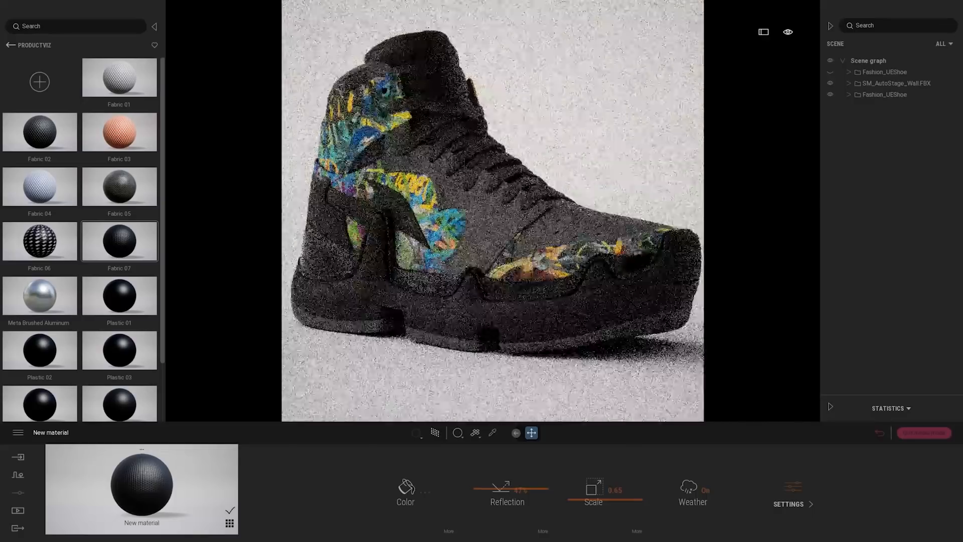
{"action": "scroll", "coordinate": [561, 301], "scroll_direction": "down", "scroll_amount": 2}
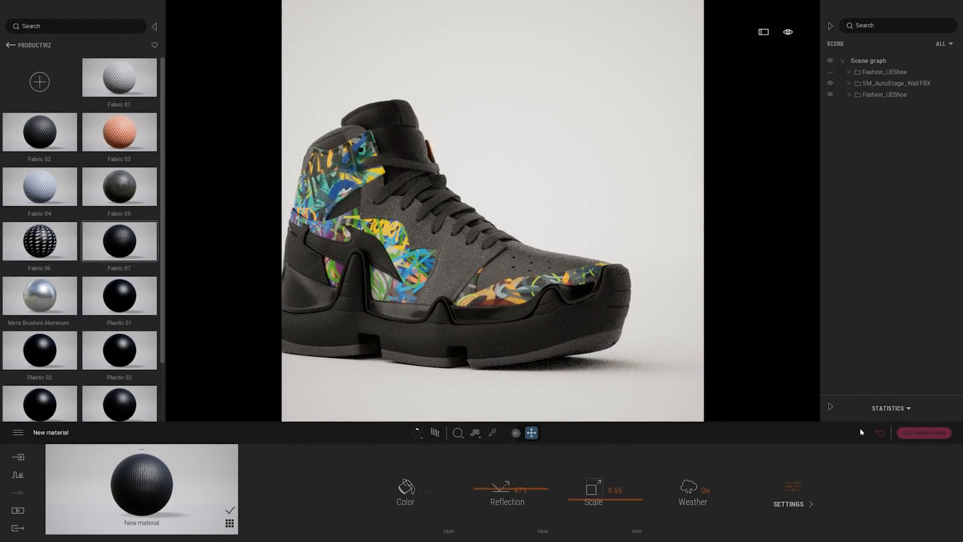
Return to the saved media images and compare the shoe variants in Image1 and Image2
{"action": "left_click", "coordinate": [878, 431]}
{"action": "left_click", "coordinate": [164, 469]}
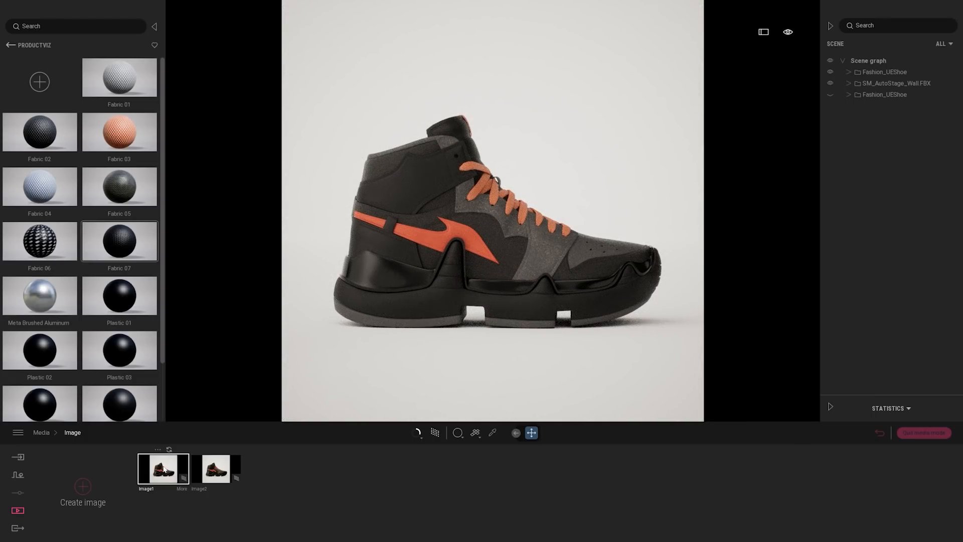
{"action": "left_click", "coordinate": [213, 471]}
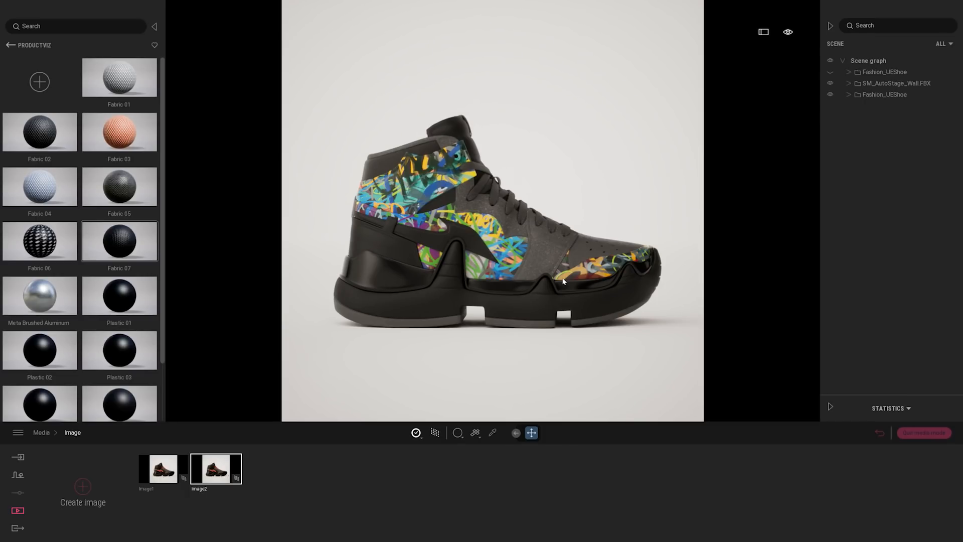
{"action": "mouse_move", "coordinate": [211, 466]}
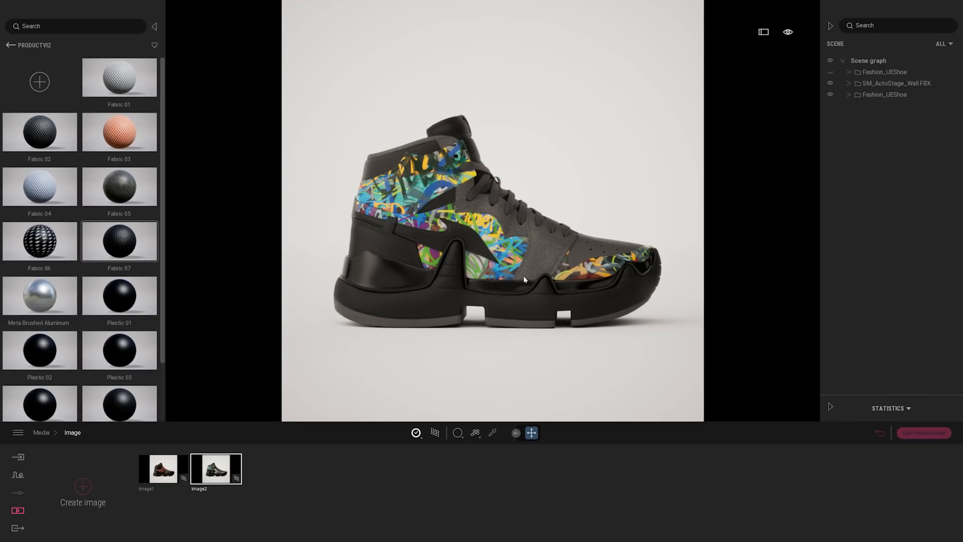
Switch to Image1 with the orange-accented shoe, get closer to it and show the viewport's navigation panel
{"action": "left_click", "coordinate": [148, 478]}
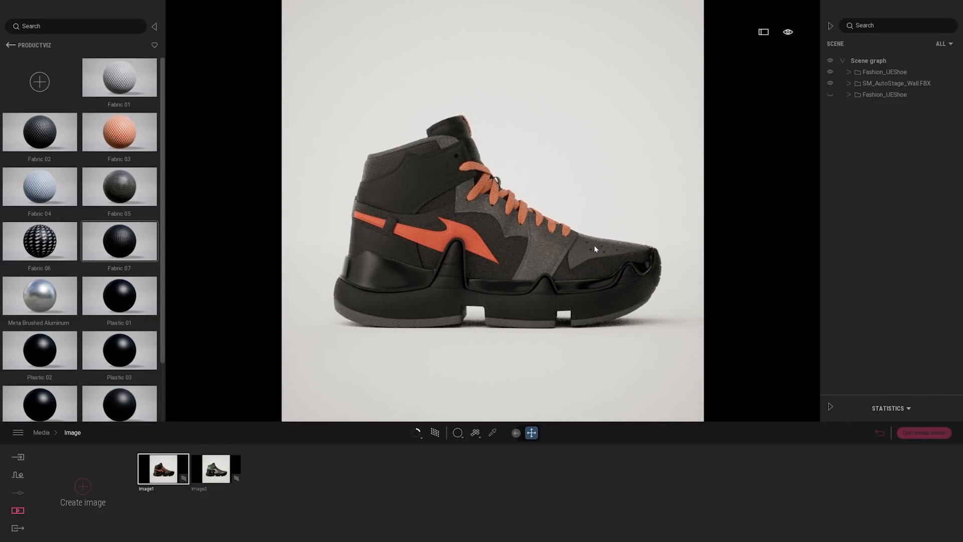
{"action": "mouse_move", "coordinate": [593, 246]}
{"action": "right_mouse_down"}
{"action": "mouse_move", "coordinate": [521, 245]}
{"action": "mouse_move", "coordinate": [584, 248]}
{"action": "right_mouse_up"}
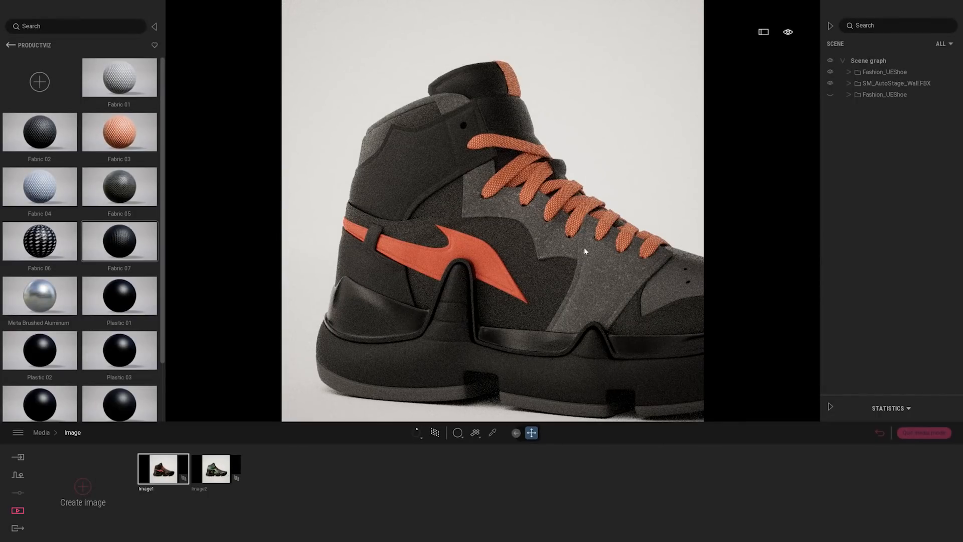
{"action": "left_click", "coordinate": [789, 33]}
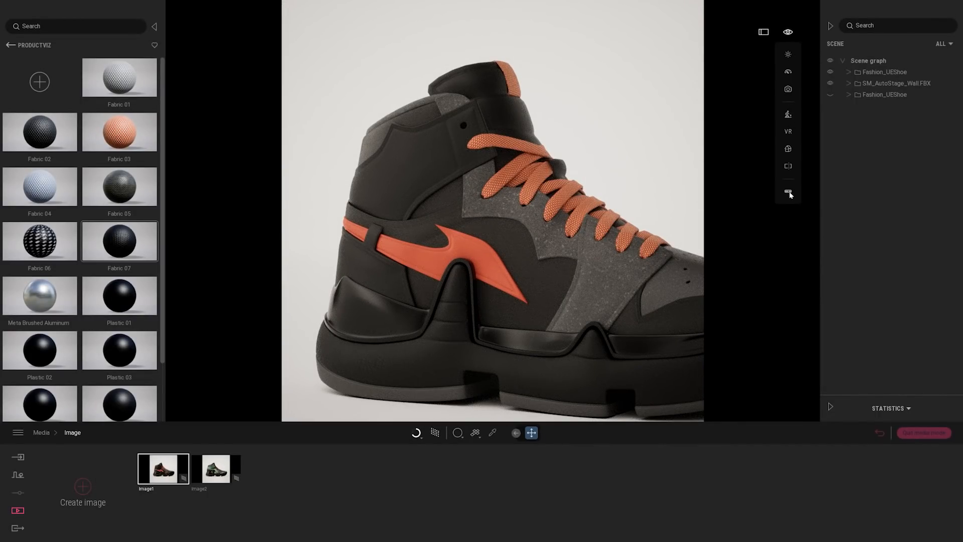
{"action": "mouse_move", "coordinate": [789, 192]}
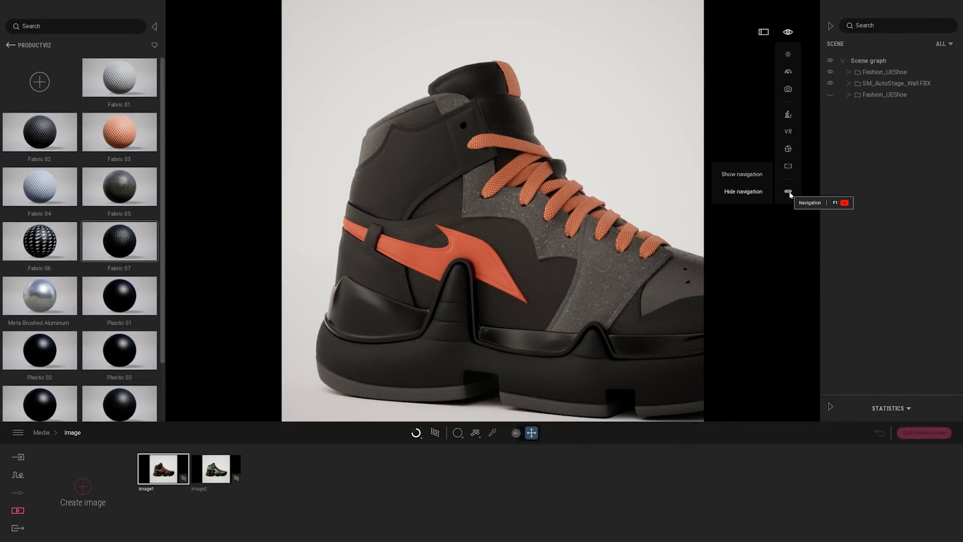
{"action": "left_click", "coordinate": [744, 175]}
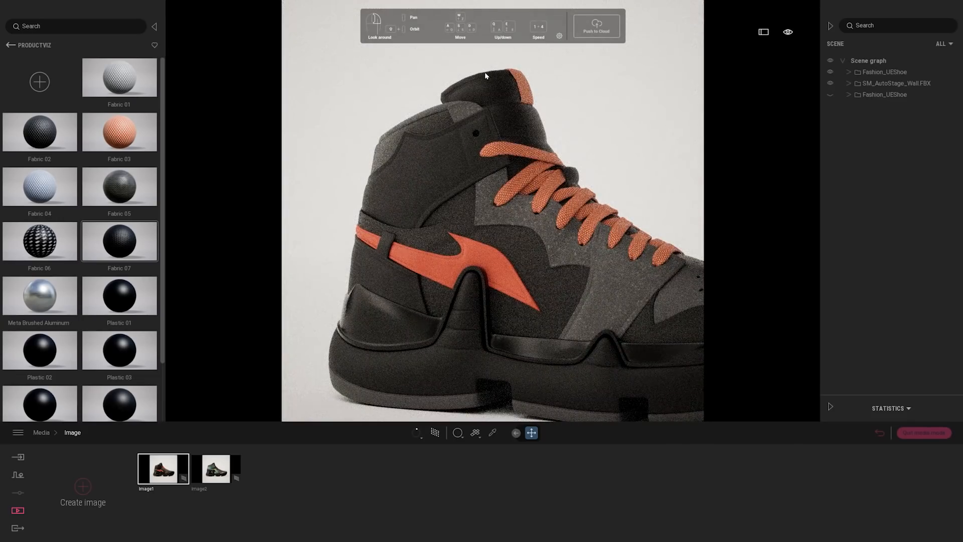
Explore the shoe by moving and orbiting the camera around it, ending on a front three-quarter view of the whole shoe
{"action": "mouse_move", "coordinate": [600, 133]}
{"action": "right_mouse_down"}
{"action": "mouse_move", "coordinate": [631, 125]}
{"action": "mouse_move", "coordinate": [590, 138]}
{"action": "right_mouse_up"}
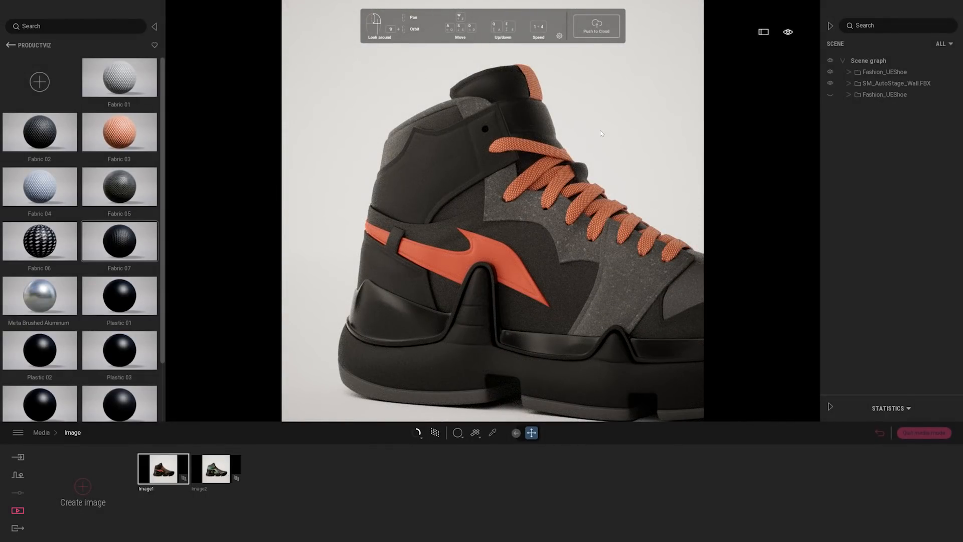
{"action": "right_click_drag", "start_coordinate": [585, 128], "coordinate": [425, 87]}
{"action": "key", "text": "s"}
{"action": "right_click_drag", "start_coordinate": [609, 141], "coordinate": [631, 143]}
{"action": "key", "text": "d"}
{"action": "key", "text": "w"}
{"action": "key", "text": "a"}
{"action": "key", "text": "s"}
{"action": "key", "text": "s"}
{"action": "middle_click_drag", "start_coordinate": [525, 230], "coordinate": [490, 253], "text": "shift"}
{"action": "middle_click_drag", "start_coordinate": [560, 259], "coordinate": [525, 260], "text": "shift"}
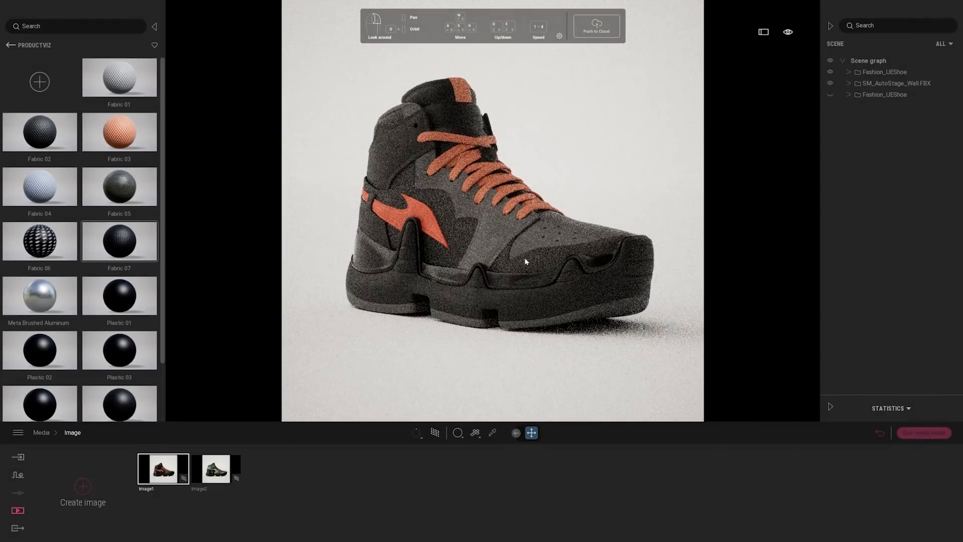
Hide the navigation panel
{"action": "left_click", "coordinate": [559, 36]}
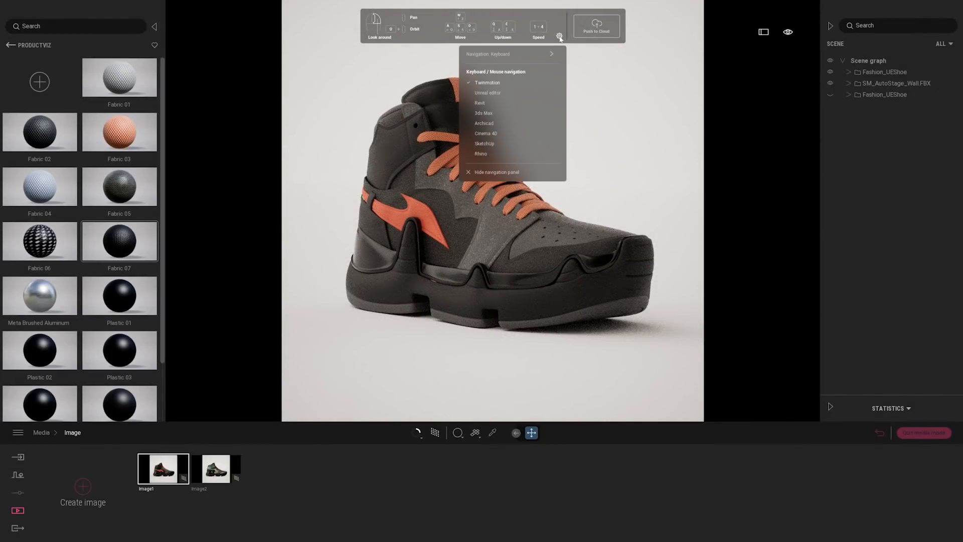
{"action": "left_click", "coordinate": [488, 173]}
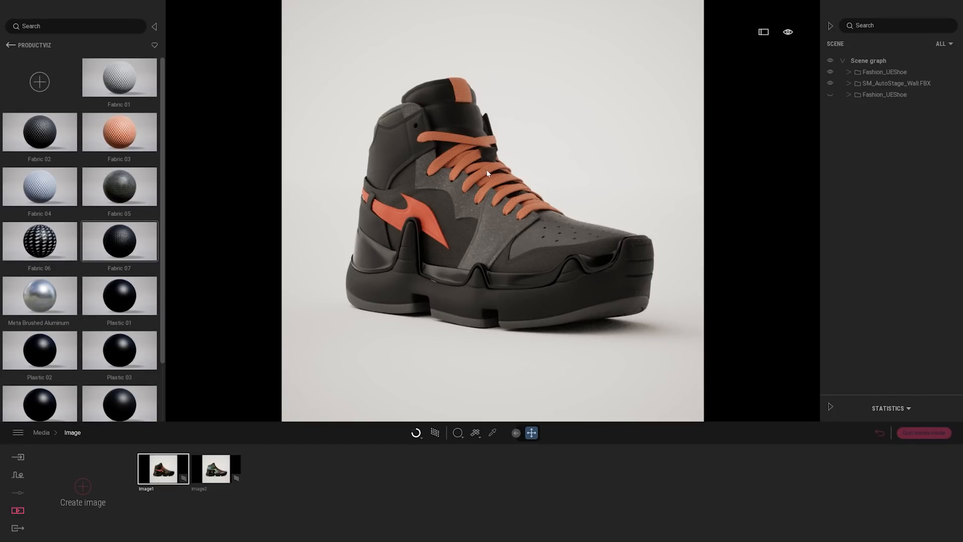
Frame a three-quarter close-up of the orange-accented shoe's side and laces and save it as a new image
{"action": "mouse_move", "coordinate": [514, 254]}
{"action": "middle_mouse_down"}
{"action": "mouse_move", "coordinate": [572, 278]}
{"action": "mouse_move", "coordinate": [576, 301]}
{"action": "mouse_move", "coordinate": [464, 268]}
{"action": "mouse_move", "coordinate": [547, 253]}
{"action": "mouse_move", "coordinate": [507, 276]}
{"action": "mouse_move", "coordinate": [531, 268]}
{"action": "mouse_move", "coordinate": [504, 238]}
{"action": "middle_mouse_up"}
{"action": "scroll", "coordinate": [571, 278], "scroll_direction": "up", "scroll_amount": 3}
{"action": "scroll", "coordinate": [492, 211], "scroll_direction": "up", "scroll_amount": 3}
{"action": "scroll", "coordinate": [492, 211], "scroll_direction": "down", "scroll_amount": 2}
{"action": "scroll", "coordinate": [493, 211], "scroll_direction": "up", "scroll_amount": 2}
{"action": "scroll", "coordinate": [493, 210], "scroll_direction": "down", "scroll_amount": 2}
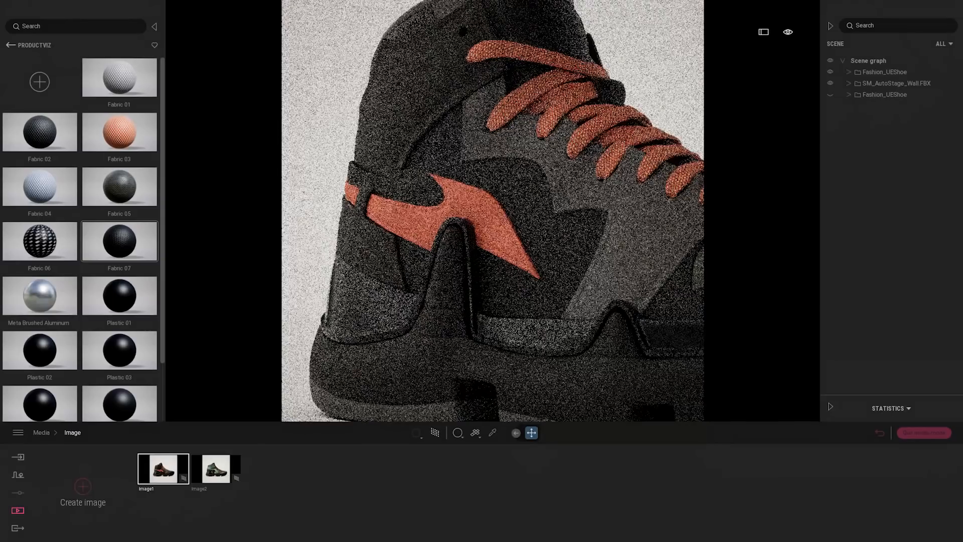
{"action": "scroll", "coordinate": [493, 210], "scroll_direction": "down", "scroll_amount": 1}
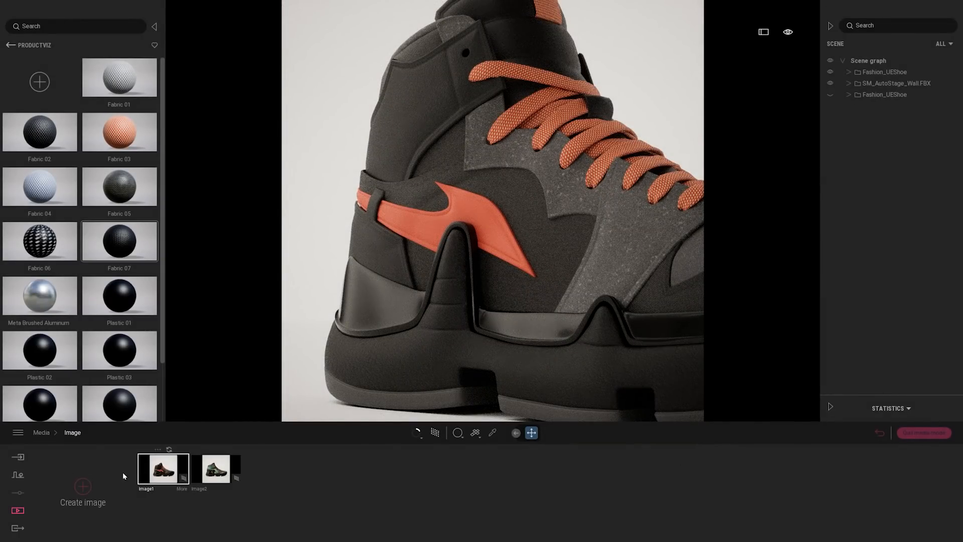
{"action": "left_click", "coordinate": [82, 487]}
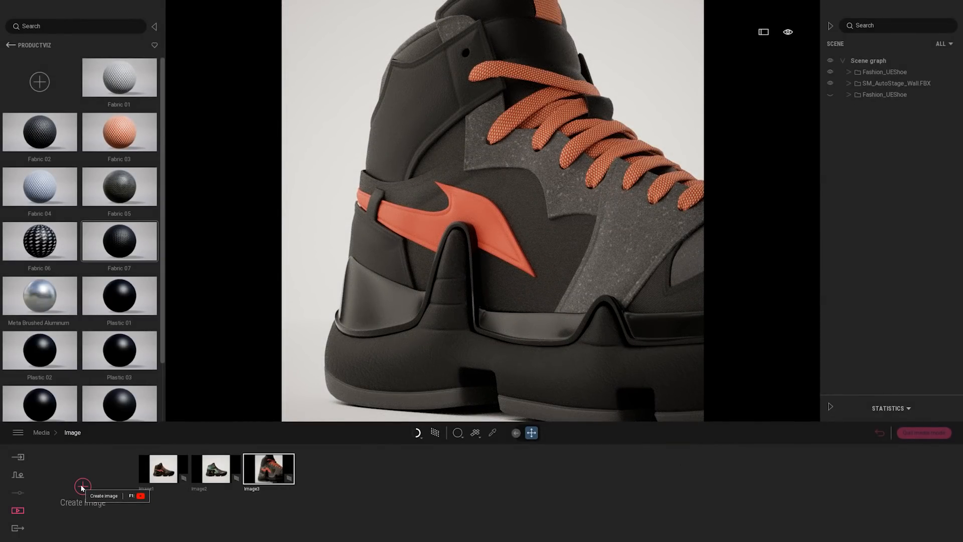
Frame a close-up of the orange-accented shoe's heel from behind and save it as a new image
{"action": "middle_click_drag", "start_coordinate": [495, 252], "coordinate": [612, 231], "text": "shift"}
{"action": "middle_click_drag", "start_coordinate": [502, 226], "coordinate": [595, 223], "text": "shift"}
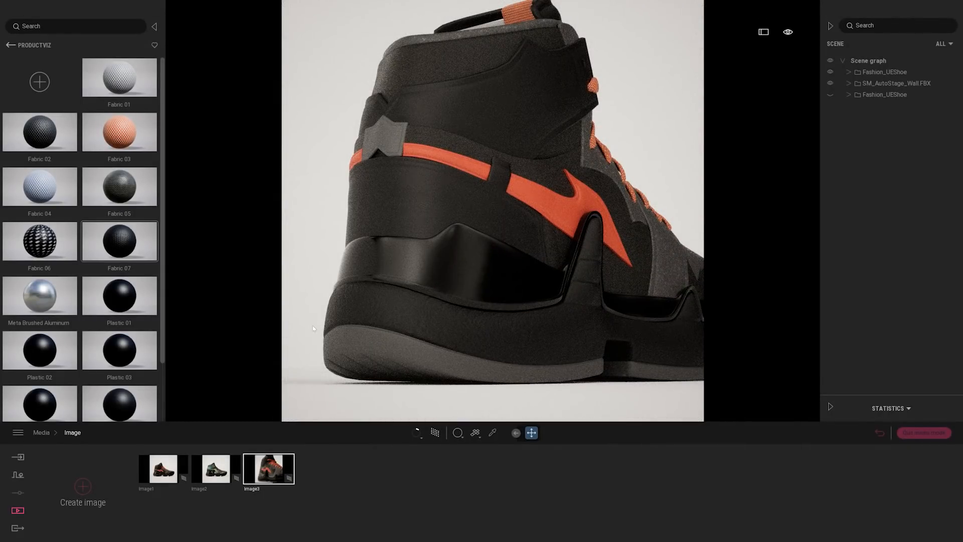
{"action": "left_click", "coordinate": [89, 481]}
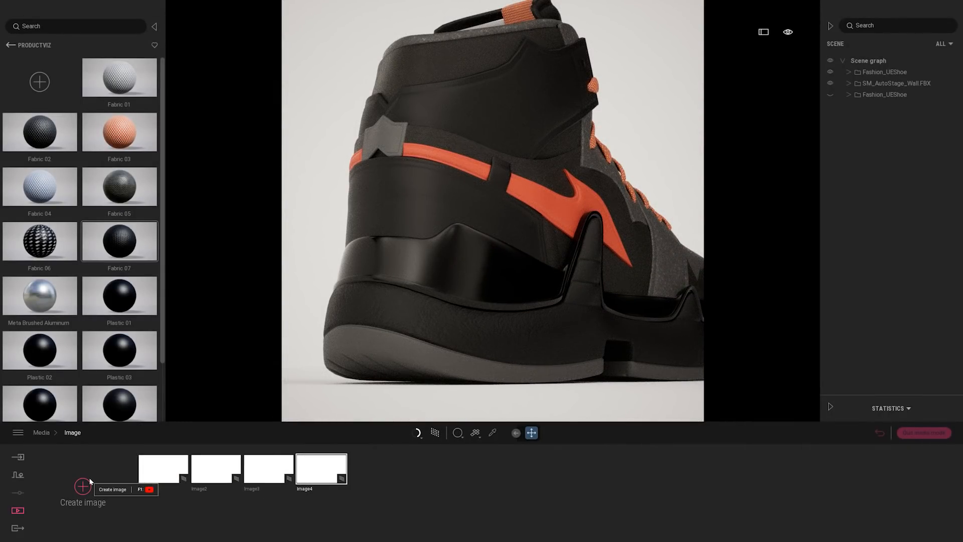
Review the saved shots of both shoe variants by switching between Image1, Image2 and Image3
{"action": "left_click", "coordinate": [269, 472]}
{"action": "left_click", "coordinate": [217, 474]}
{"action": "left_click", "coordinate": [155, 477]}
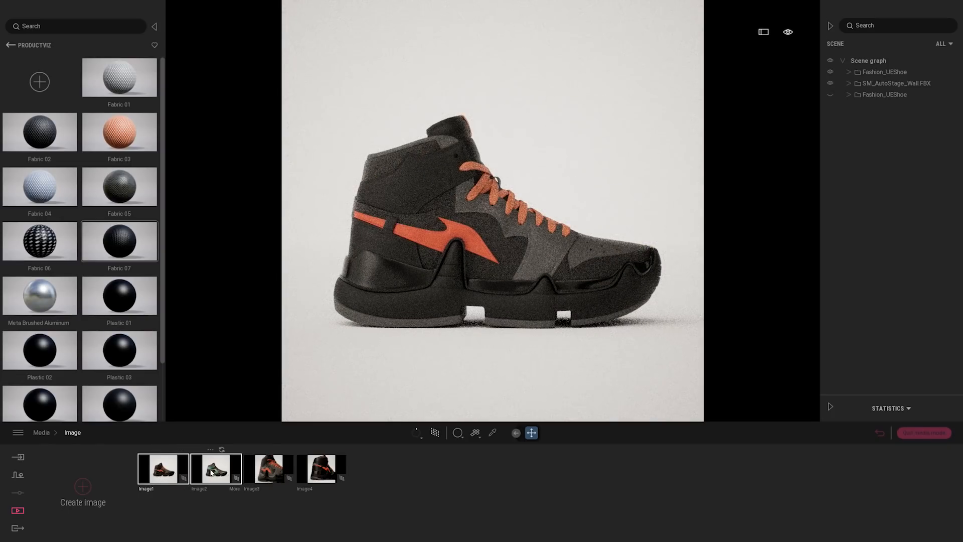
{"action": "left_click", "coordinate": [212, 472]}
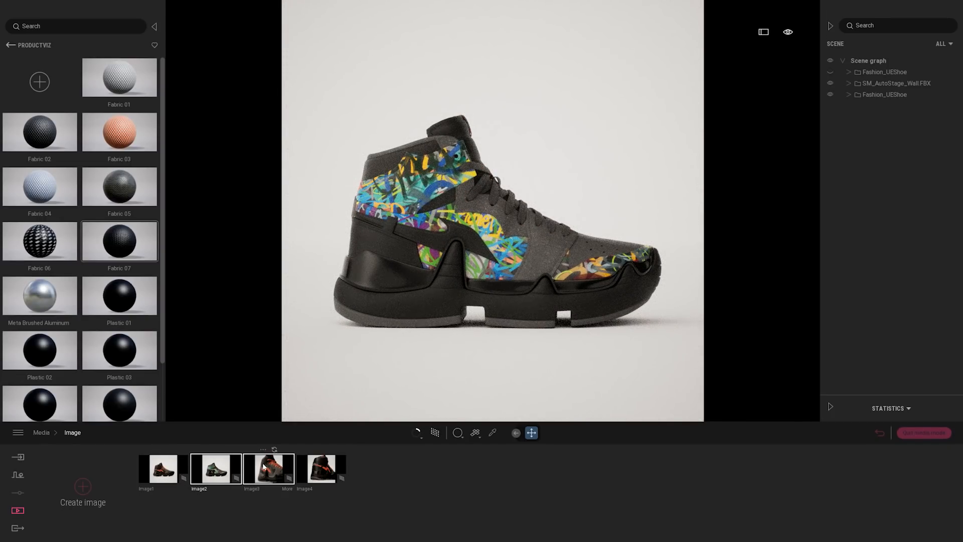
{"action": "left_click", "coordinate": [263, 466]}
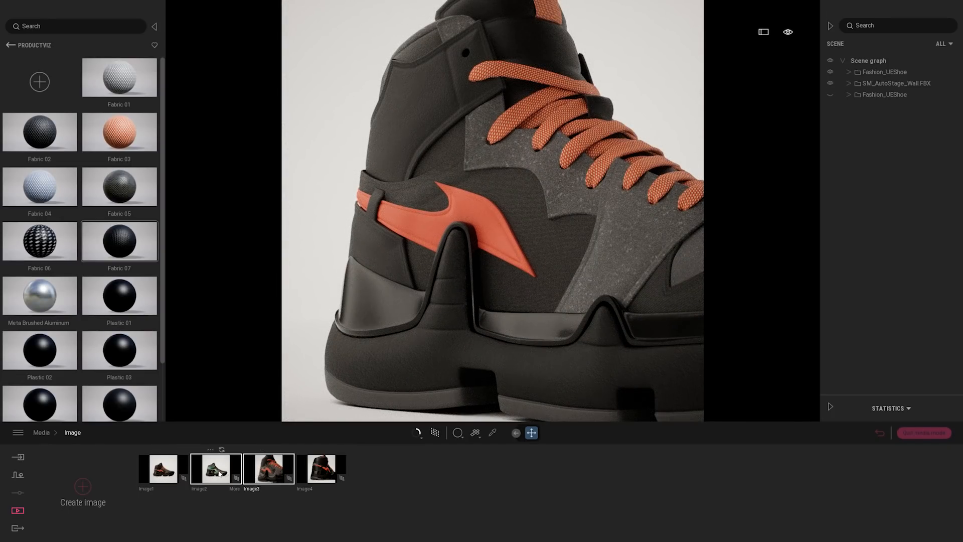
{"action": "left_click", "coordinate": [221, 473]}
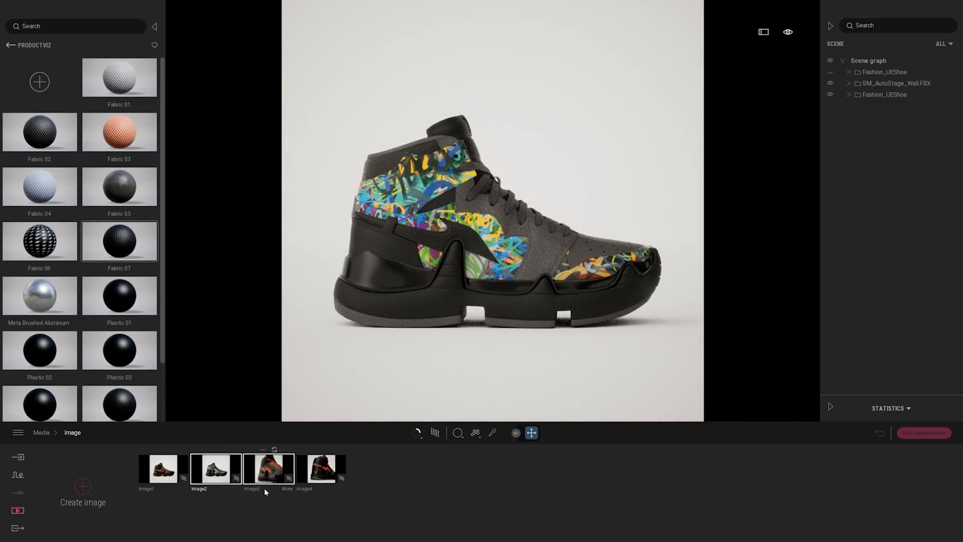
Create a new image from Image3's view, showing the graffiti shoe and hiding the orange-accented one, and refresh the saved image
{"action": "left_click", "coordinate": [268, 472]}
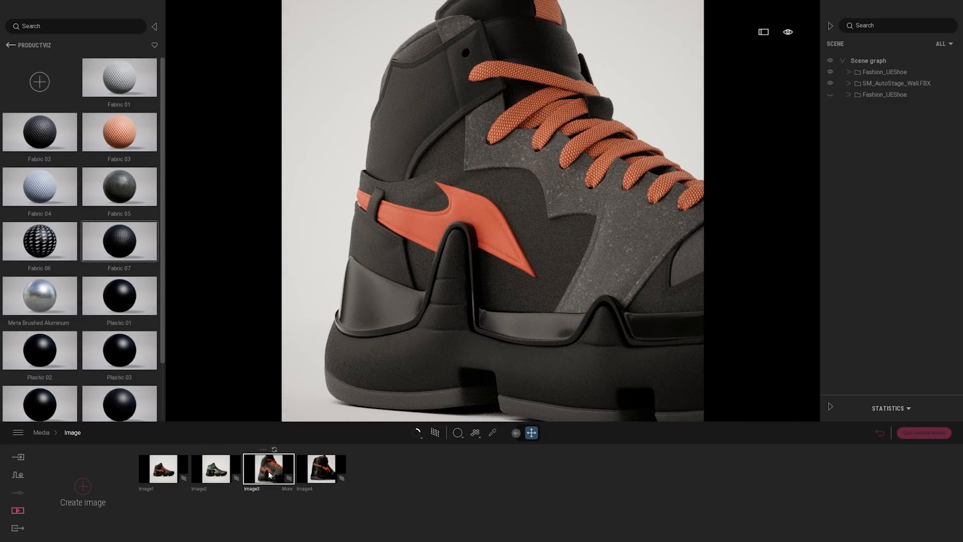
{"action": "left_click", "coordinate": [86, 489]}
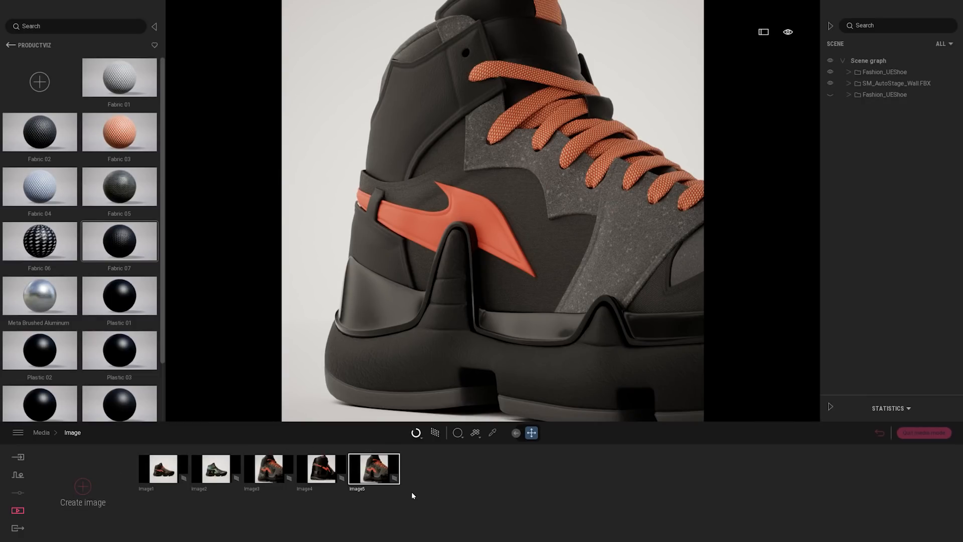
{"action": "left_click", "coordinate": [830, 95]}
{"action": "left_click", "coordinate": [830, 71]}
{"action": "mouse_move", "coordinate": [382, 449]}
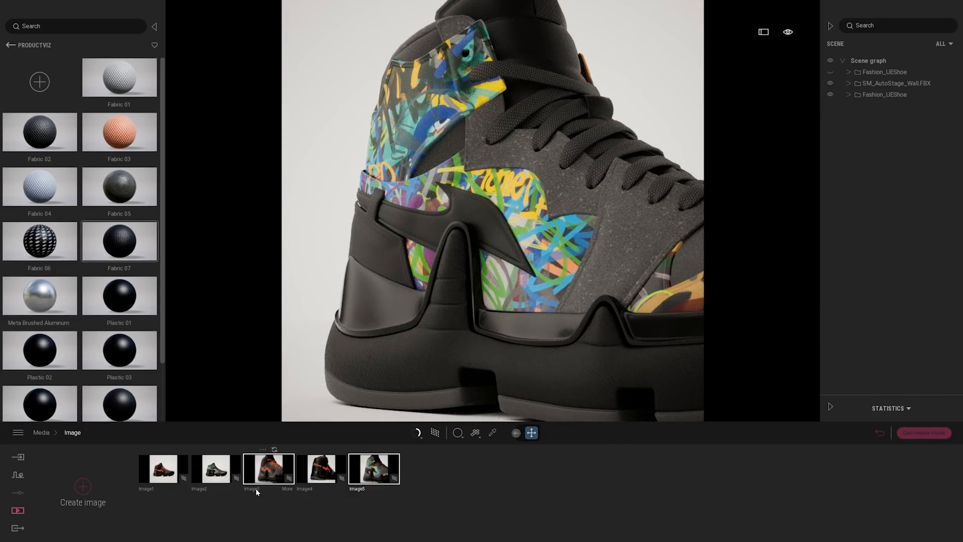
Compare the two shoe variants in the close-up shots Image3 and Image5
{"action": "left_click", "coordinate": [272, 474]}
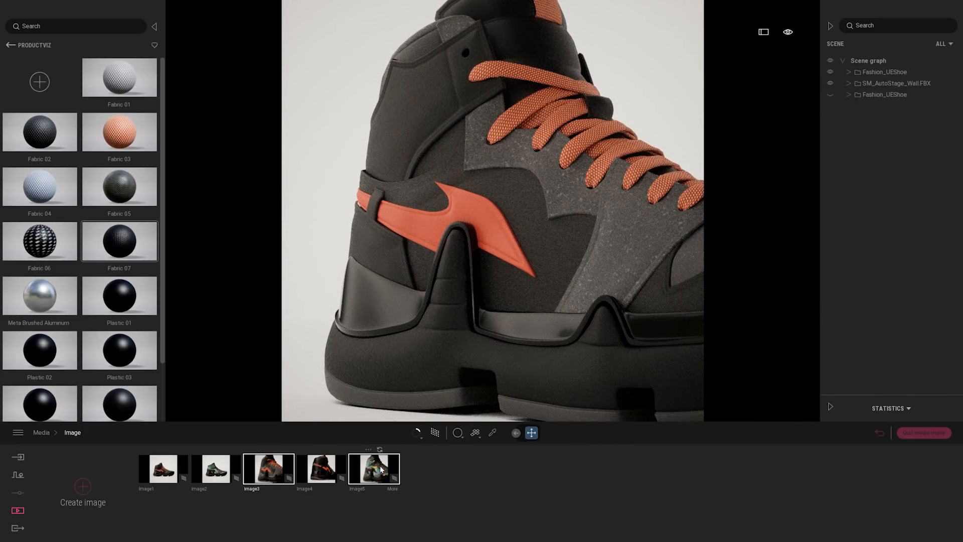
{"action": "left_click", "coordinate": [381, 468]}
{"action": "left_click", "coordinate": [271, 471]}
{"action": "left_click", "coordinate": [372, 471]}
Create a new image from Image4's heel view, with the orange-accented shoe hidden and the graffiti shoe shown
{"action": "left_click", "coordinate": [321, 470]}
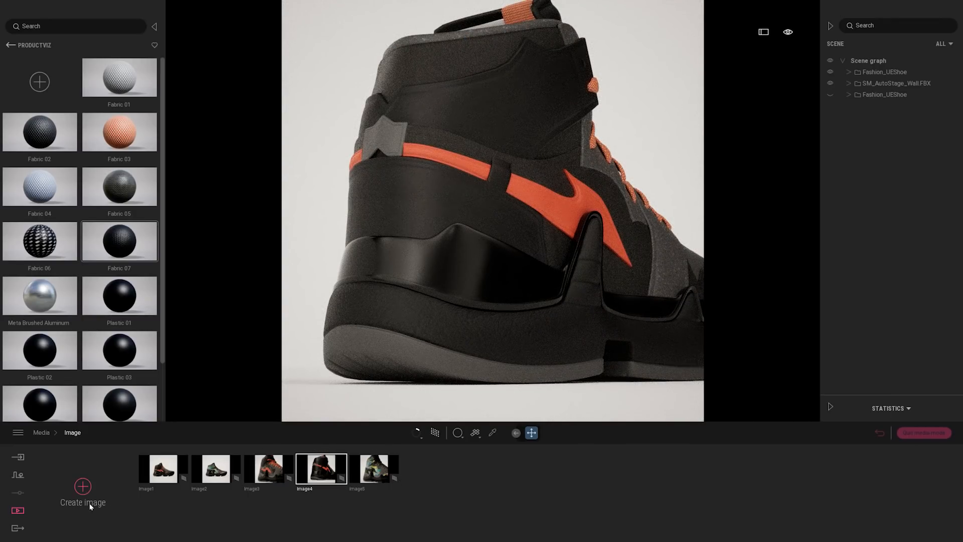
{"action": "left_click", "coordinate": [82, 488]}
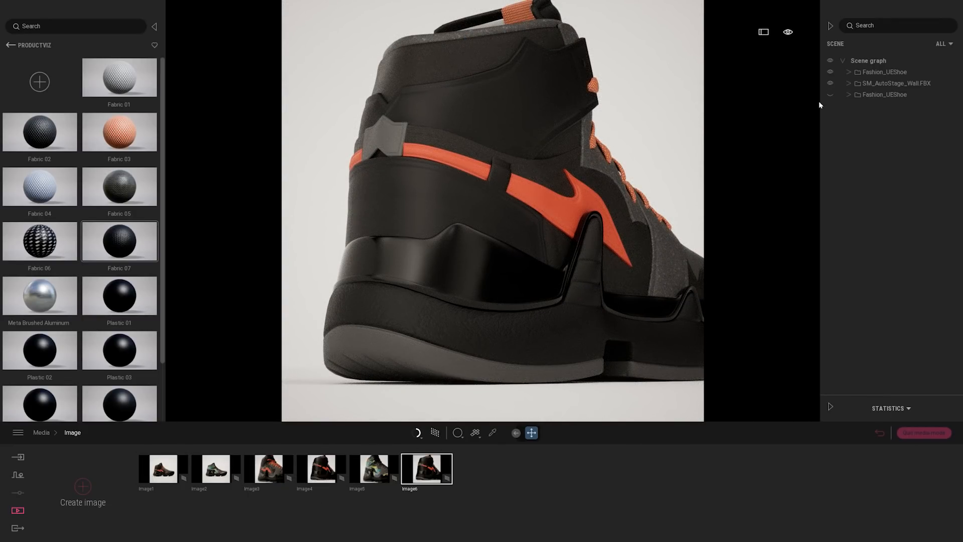
{"action": "left_click", "coordinate": [830, 72]}
{"action": "left_click", "coordinate": [830, 95]}
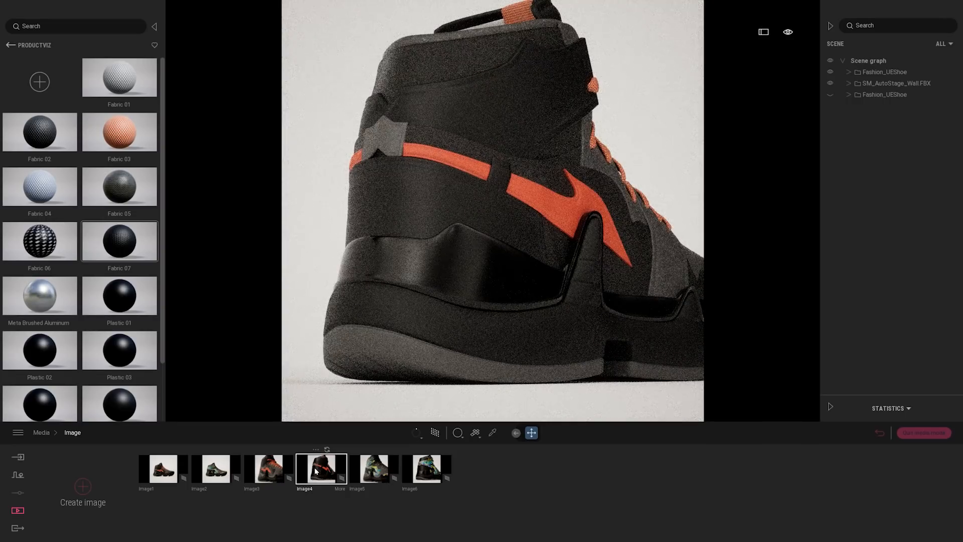
Reorder the saved images so that Image3 and Image4 directly follow Image1, ahead of Image2
{"action": "left_click_drag", "start_coordinate": [269, 474], "coordinate": [191, 472]}
{"action": "left_click_drag", "start_coordinate": [324, 470], "coordinate": [260, 471]}
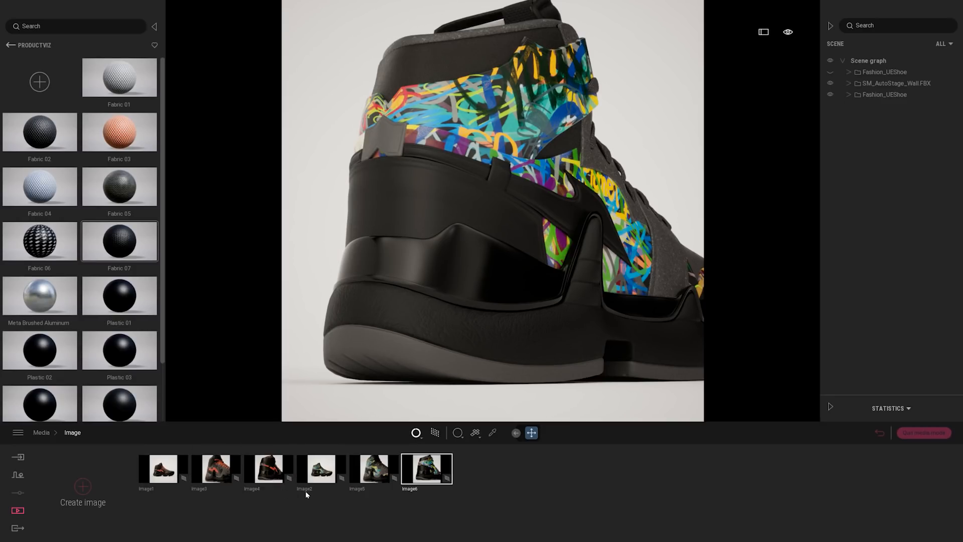
Check the graffiti shoe's saved shots and return to Image1
{"action": "left_click", "coordinate": [379, 472]}
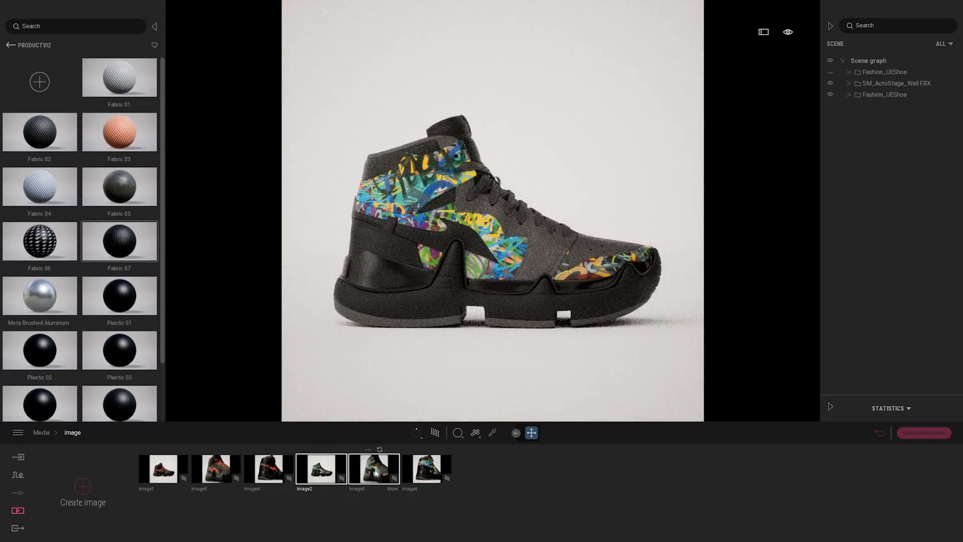
{"action": "left_click", "coordinate": [426, 468]}
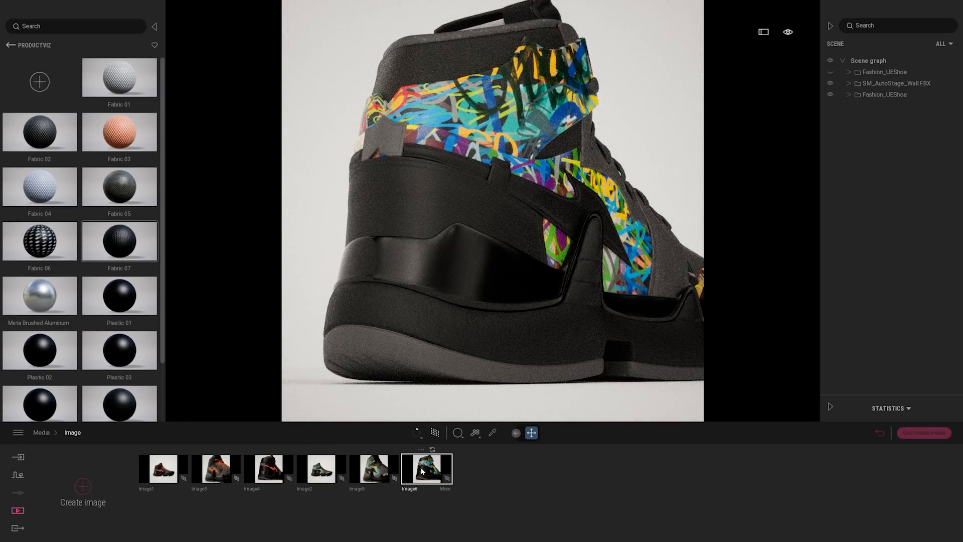
{"action": "left_click", "coordinate": [163, 468]}
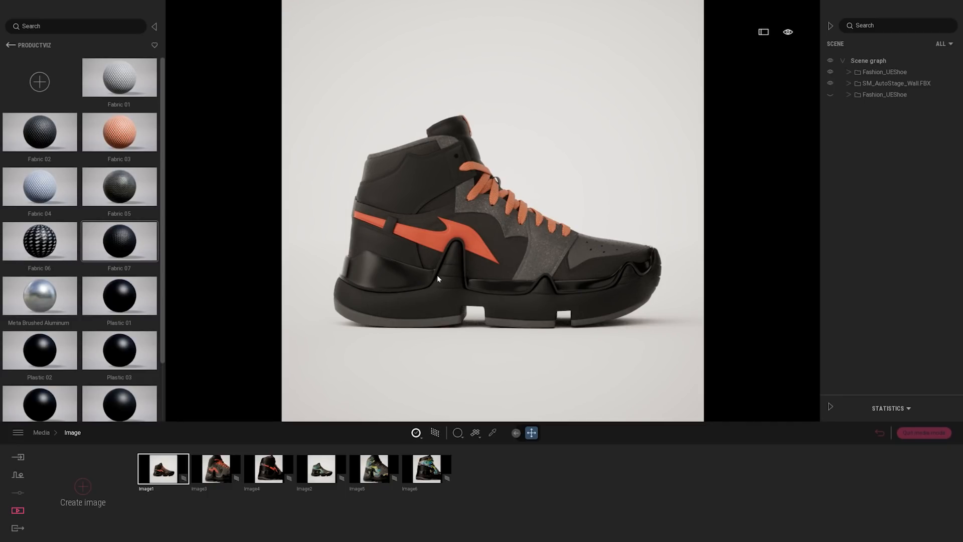
Duplicate the visible orange-accented shoe and the stage wall into the scene root as independent copies
{"action": "left_click", "coordinate": [883, 73]}
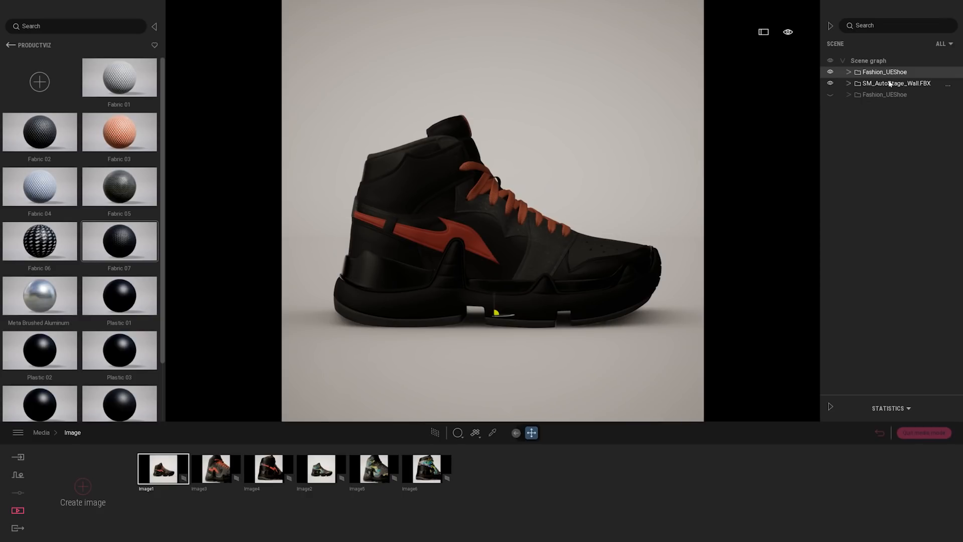
{"action": "left_click", "coordinate": [891, 84], "text": "ctrl"}
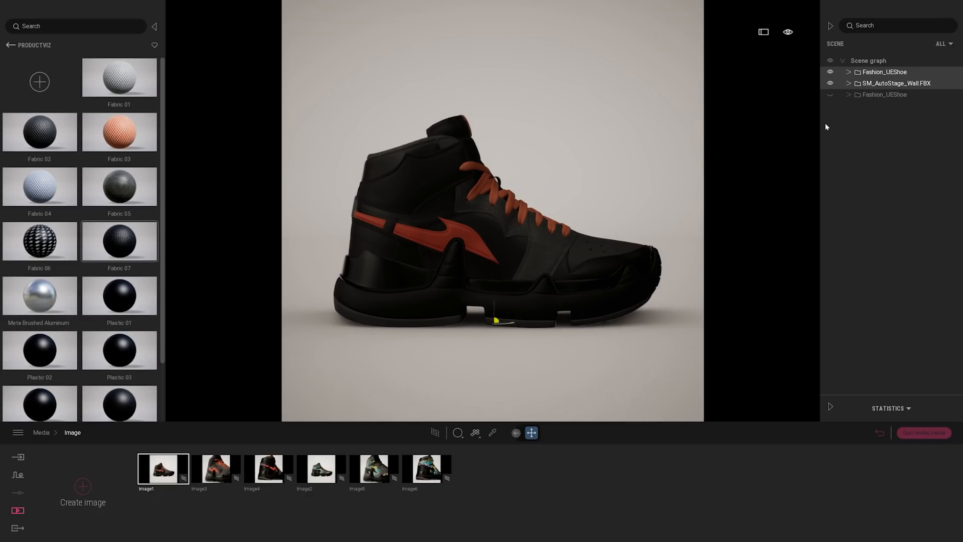
{"action": "right_click", "coordinate": [882, 76]}
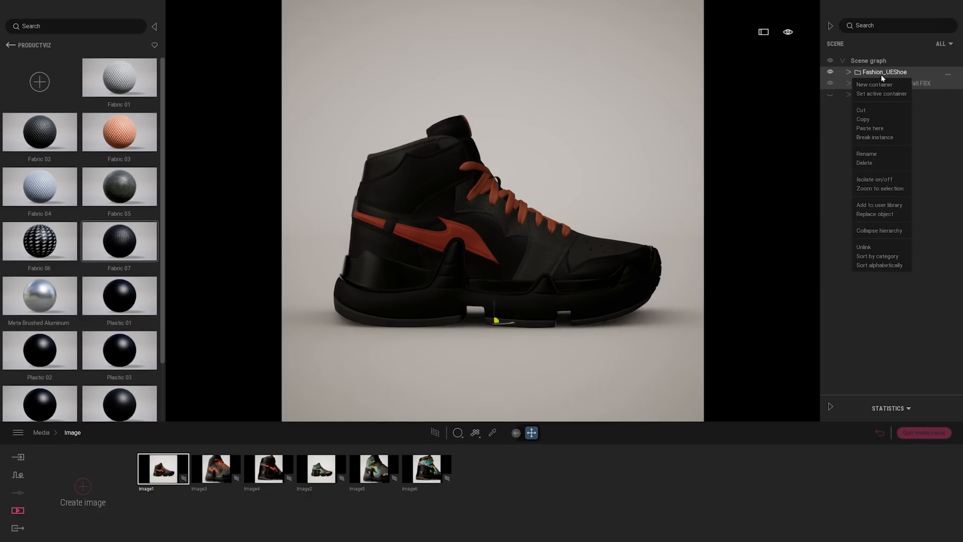
{"action": "left_click", "coordinate": [860, 122]}
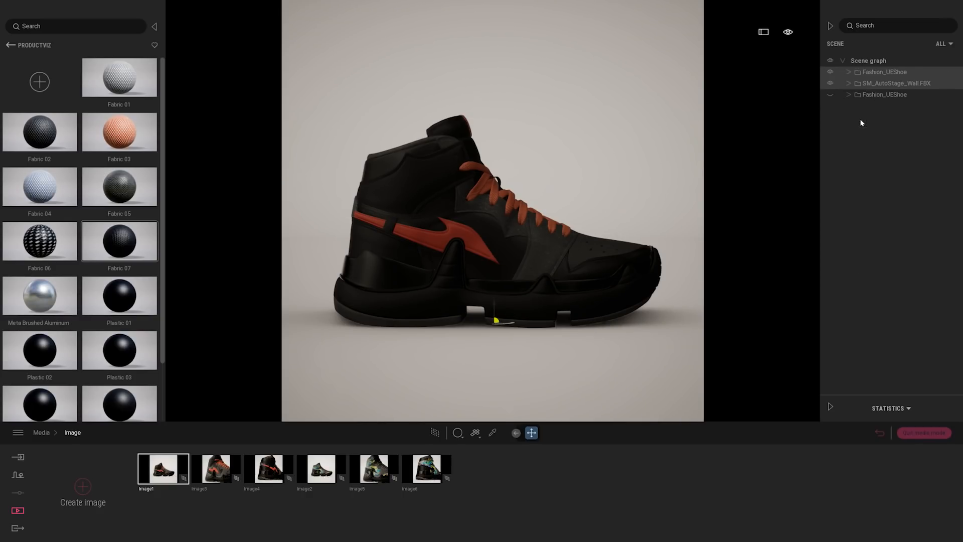
{"action": "right_click", "coordinate": [860, 62]}
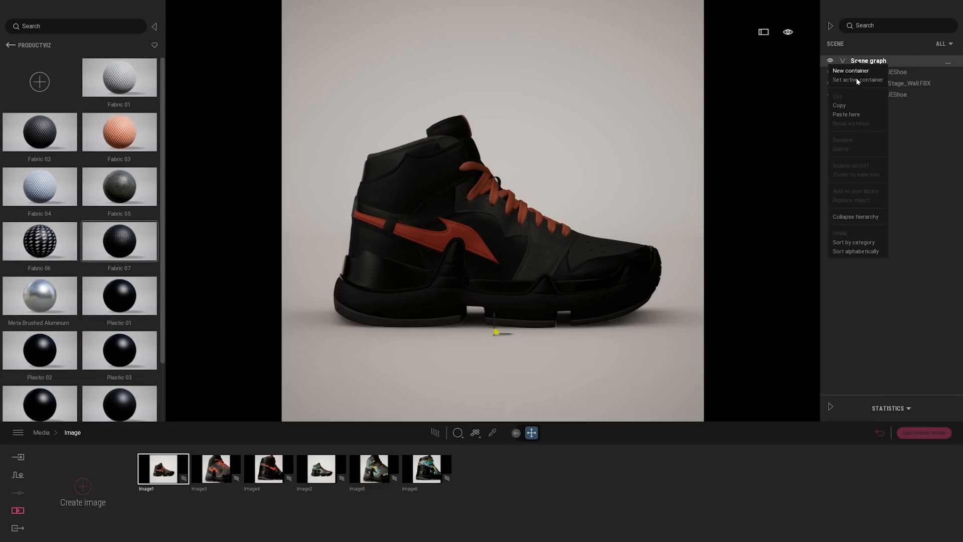
{"action": "left_click", "coordinate": [856, 115]}
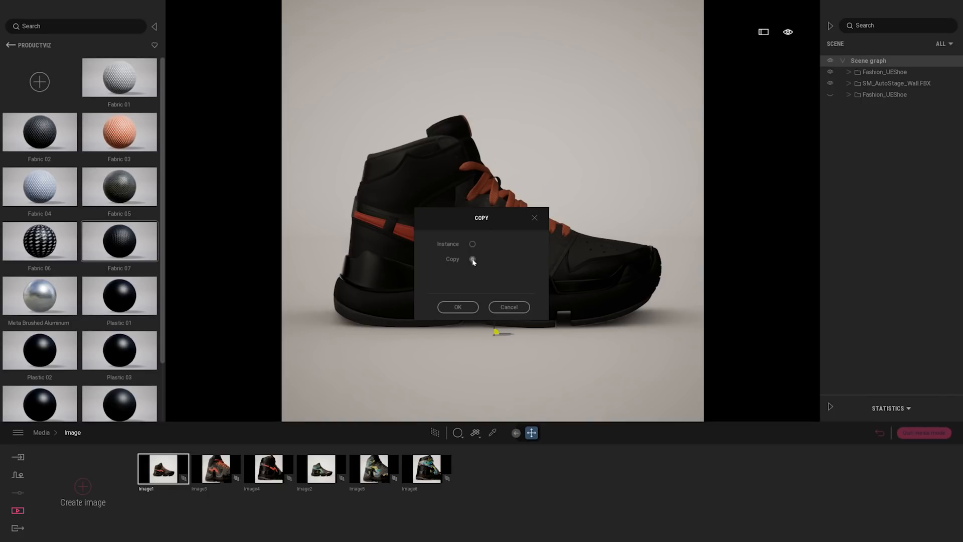
{"action": "left_click", "coordinate": [458, 306]}
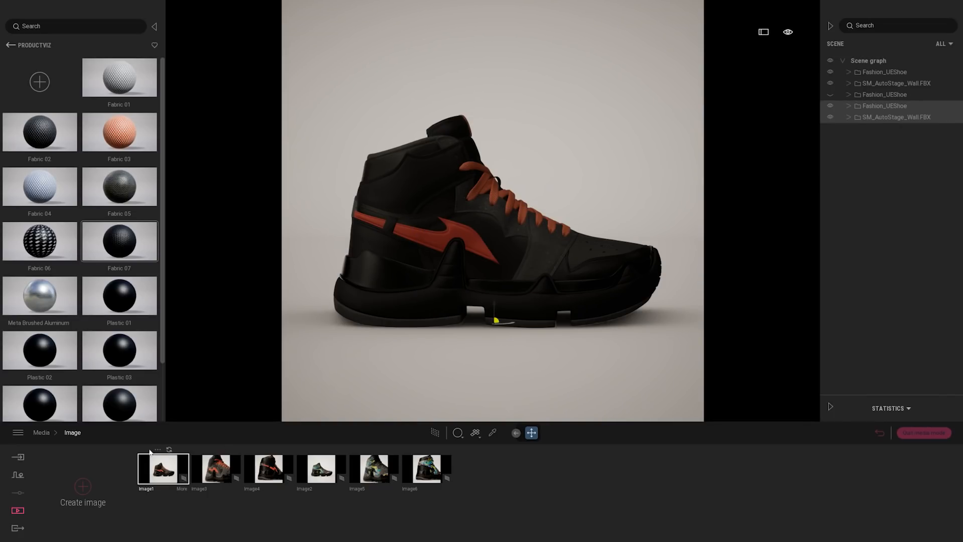
Create a new image, hide the original shoe and stage wall so only their copies show, and refresh the image
{"action": "left_click", "coordinate": [83, 485]}
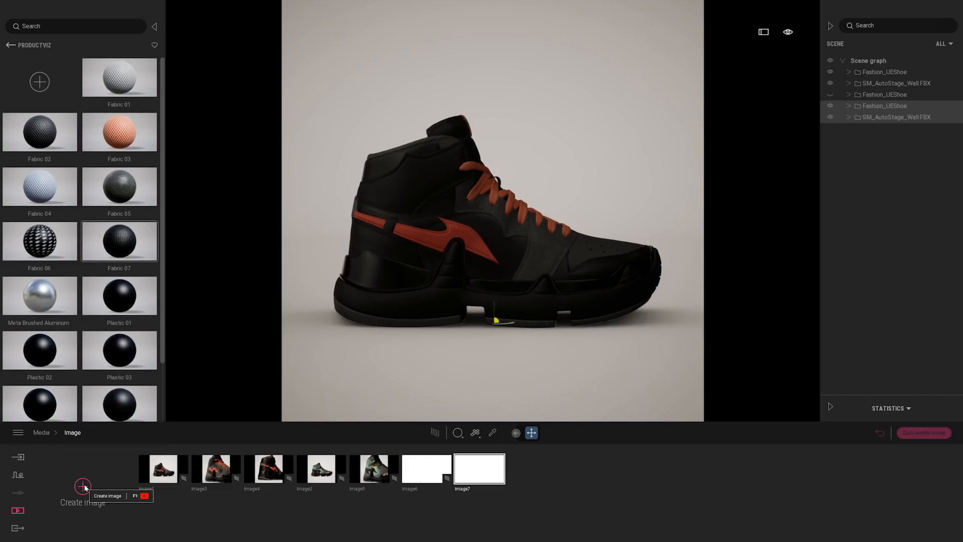
{"action": "left_click", "coordinate": [830, 73]}
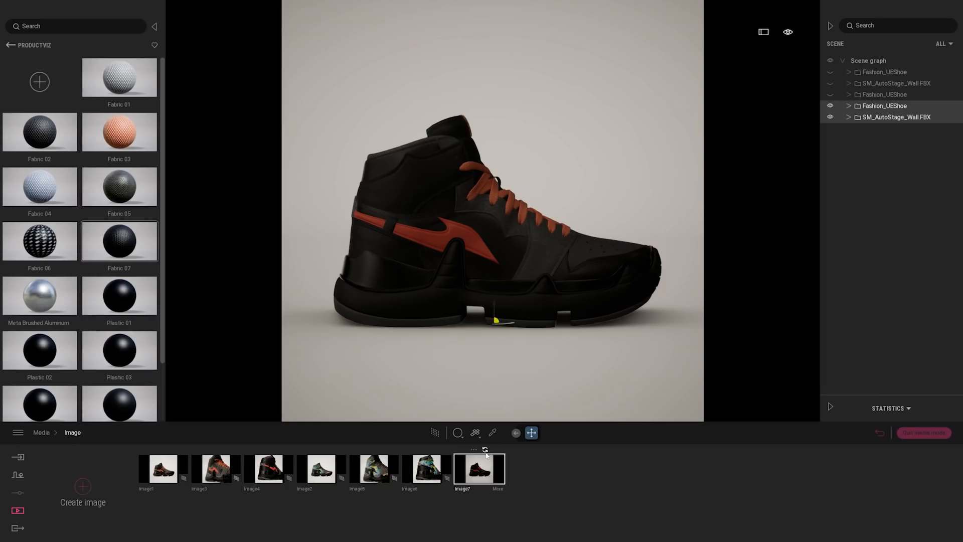
{"action": "left_click", "coordinate": [485, 450]}
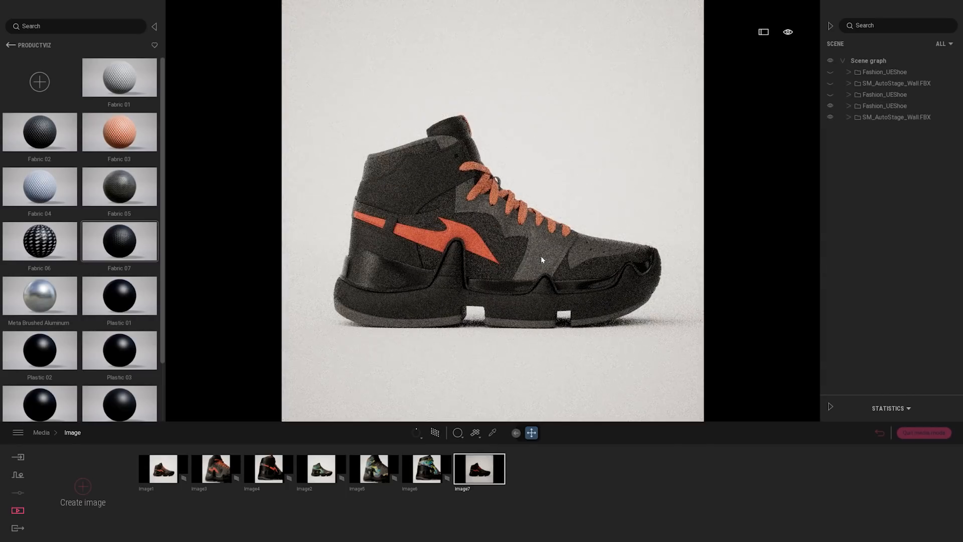
Raise the copied shoe so it floats above the stage floor
{"action": "double_click", "coordinate": [897, 105]}
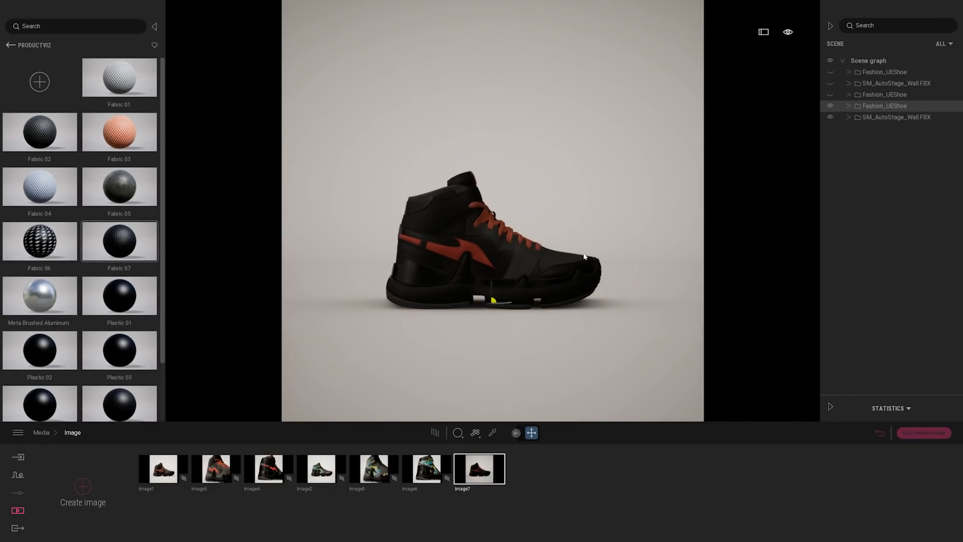
{"action": "left_click_drag", "start_coordinate": [504, 300], "coordinate": [506, 225]}
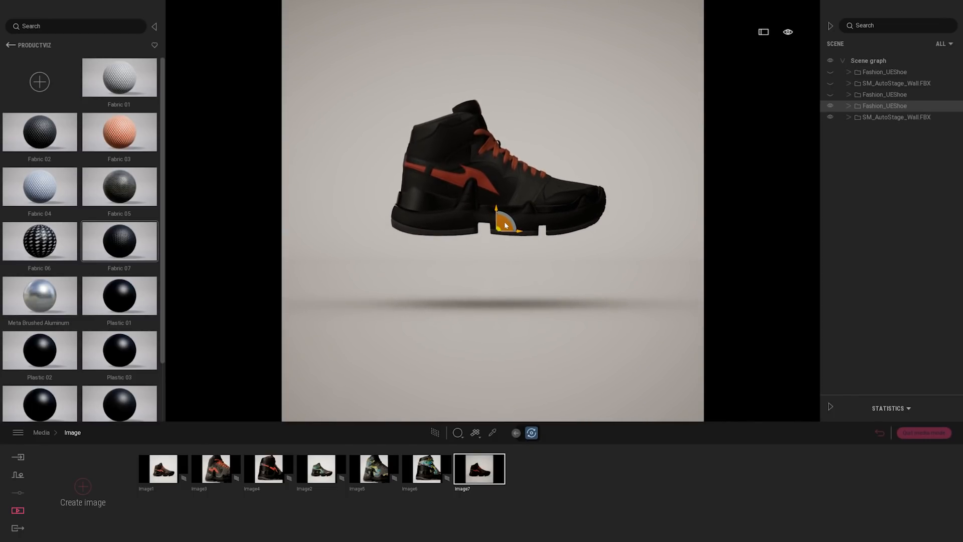
{"action": "scroll", "coordinate": [567, 253], "scroll_direction": "down", "scroll_amount": 2}
{"action": "scroll", "coordinate": [570, 253], "scroll_direction": "up", "scroll_amount": 4}
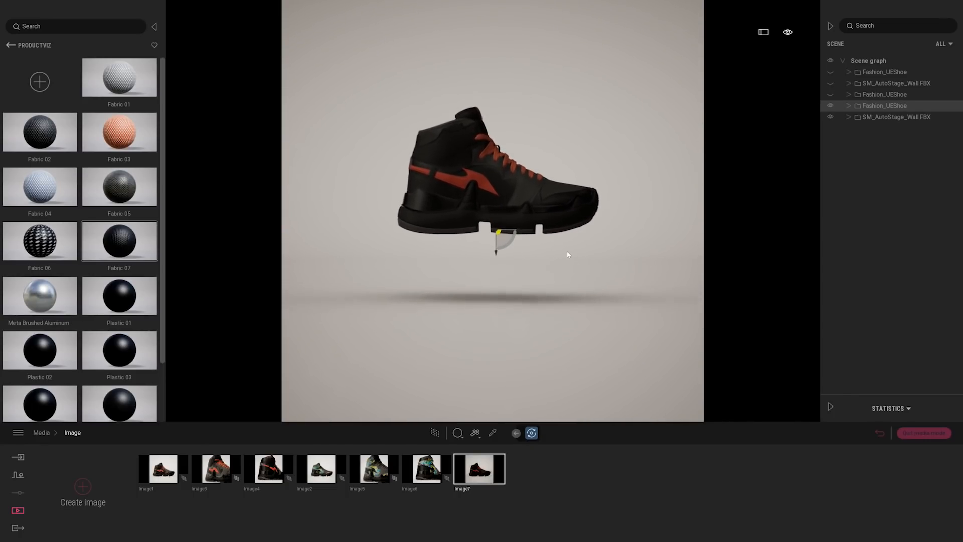
{"action": "mouse_move", "coordinate": [569, 254]}
{"action": "middle_mouse_down"}
{"action": "mouse_move", "coordinate": [370, 256]}
{"action": "mouse_move", "coordinate": [567, 260]}
{"action": "middle_mouse_up"}
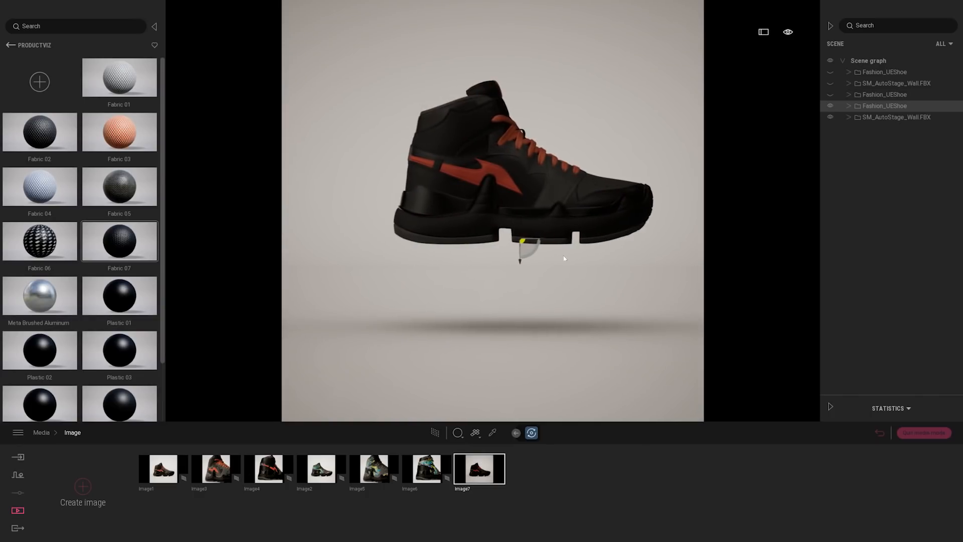
{"action": "mouse_move", "coordinate": [540, 250]}
{"action": "left_mouse_down"}
{"action": "mouse_move", "coordinate": [530, 259]}
{"action": "mouse_move", "coordinate": [551, 243]}
{"action": "mouse_move", "coordinate": [532, 253]}
{"action": "left_mouse_up"}
Rotate the floating shoe so its toe tilts down towards the floor and its heel points up
{"action": "mouse_move", "coordinate": [514, 433]}
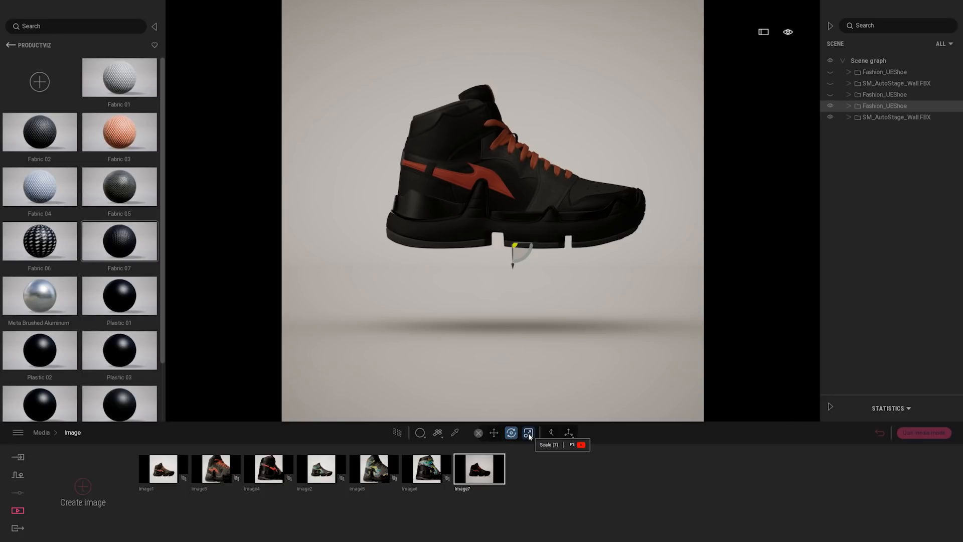
{"action": "left_click", "coordinate": [493, 432]}
{"action": "left_click", "coordinate": [511, 434]}
{"action": "mouse_move", "coordinate": [529, 253]}
{"action": "left_mouse_down"}
{"action": "mouse_move", "coordinate": [538, 253]}
{"action": "mouse_move", "coordinate": [526, 270]}
{"action": "left_mouse_up"}
{"action": "right_click_drag", "start_coordinate": [615, 271], "coordinate": [586, 280]}
{"action": "left_click_drag", "start_coordinate": [494, 263], "coordinate": [485, 260]}
{"action": "left_click", "coordinate": [479, 471]}
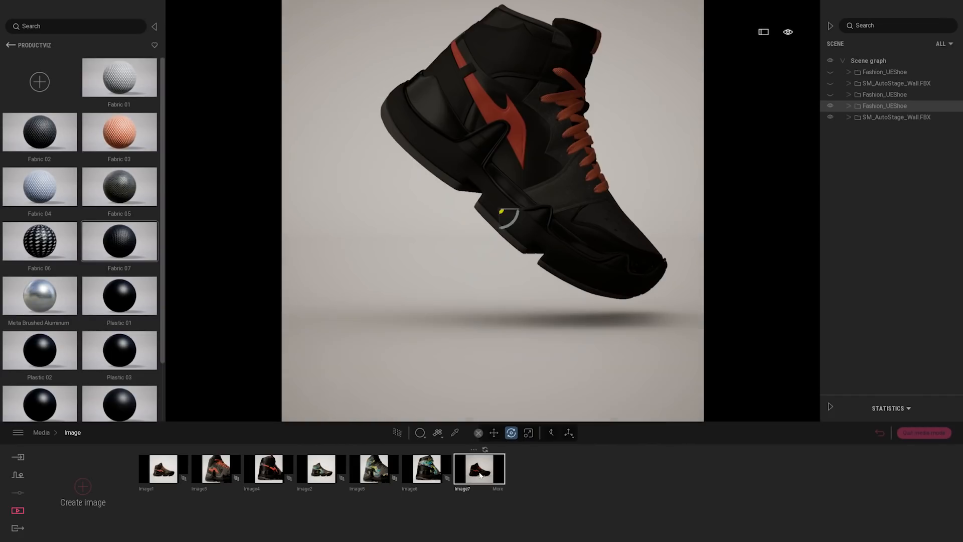
{"action": "left_click", "coordinate": [582, 222]}
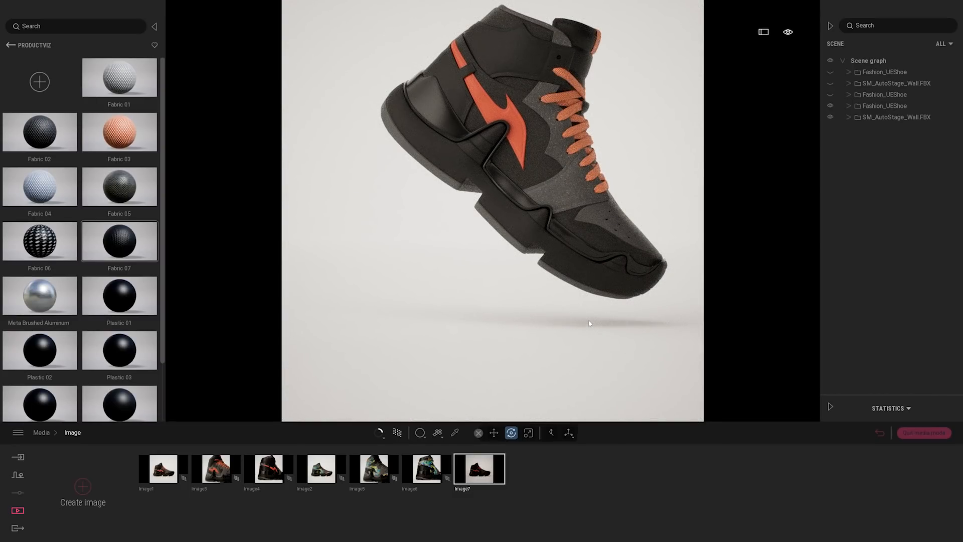
Reframe the camera so the whole tilted shoe is centred, and update Image7 with this view
{"action": "middle_click_drag", "start_coordinate": [590, 323], "coordinate": [555, 381]}
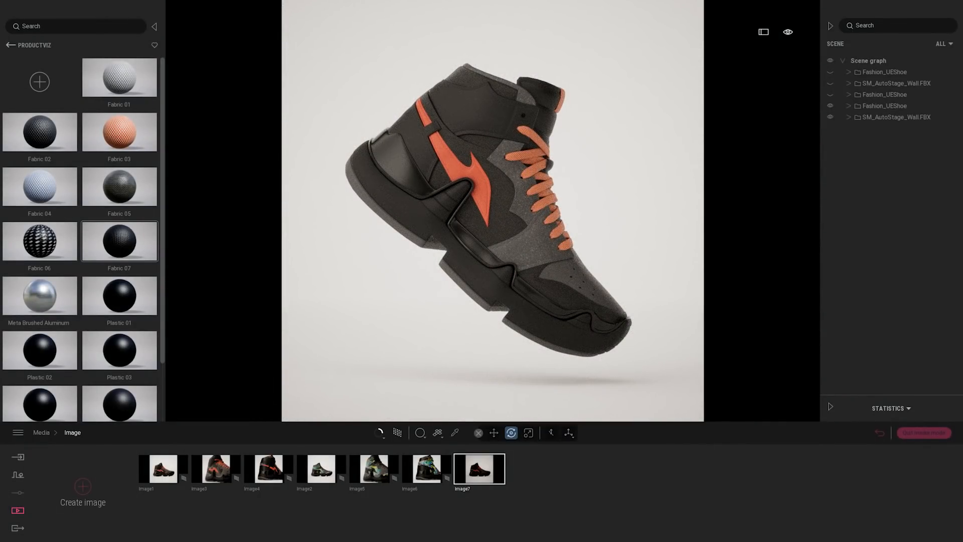
{"action": "mouse_move", "coordinate": [473, 476]}
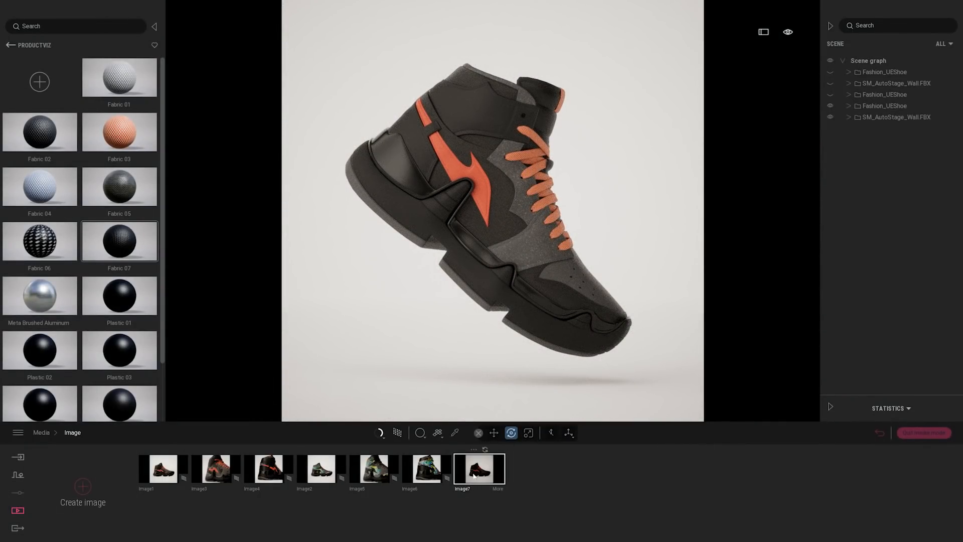
{"action": "left_click", "coordinate": [484, 449]}
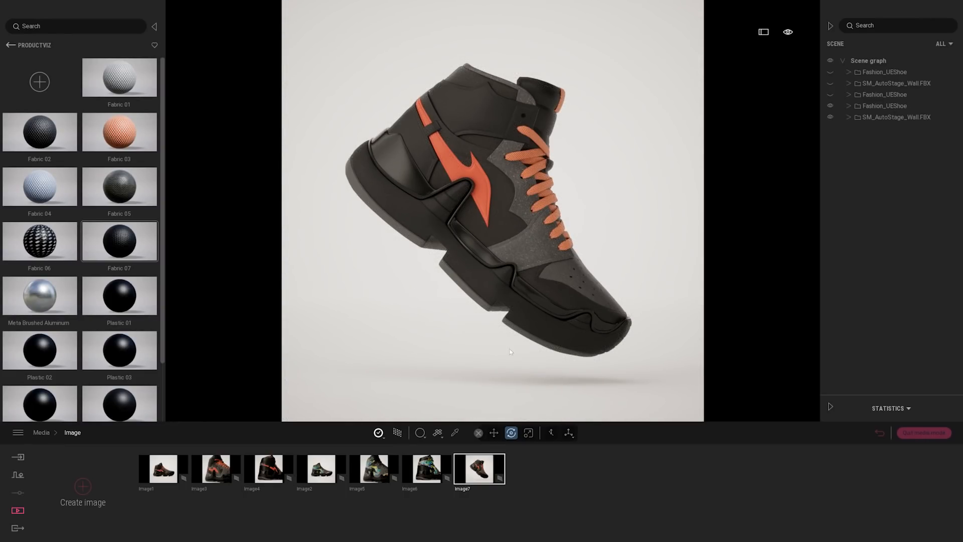
Change the copied stage's material colour to mid grey, RGB 154, 154, 154, and return to the saved images
{"action": "left_click", "coordinate": [454, 432]}
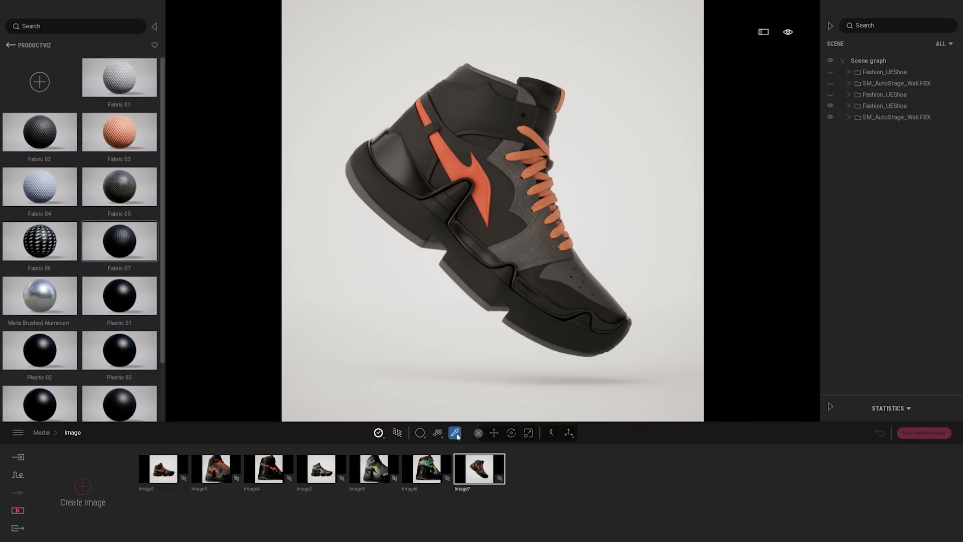
{"action": "left_click", "coordinate": [467, 369]}
{"action": "left_click", "coordinate": [424, 493]}
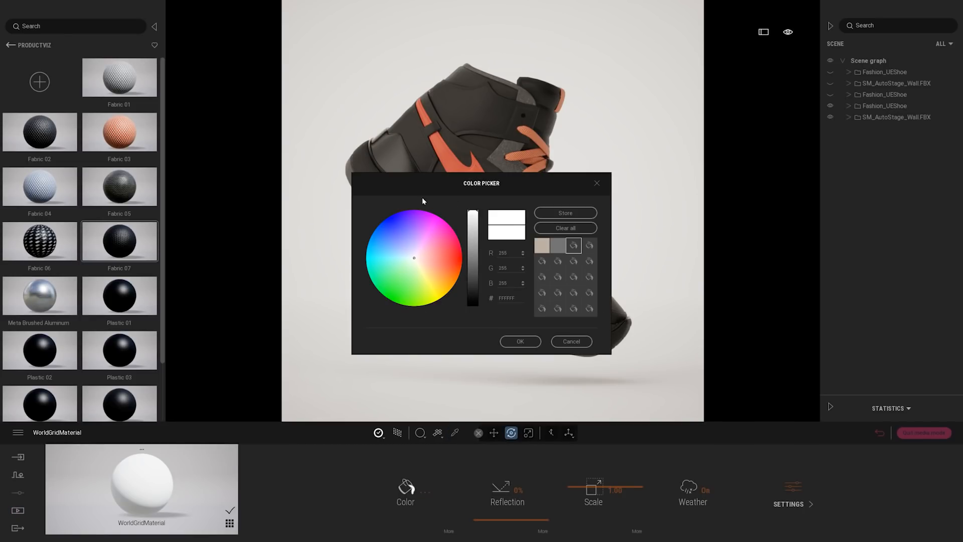
{"action": "left_click_drag", "start_coordinate": [423, 201], "coordinate": [578, 151]}
{"action": "left_click", "coordinate": [647, 197]}
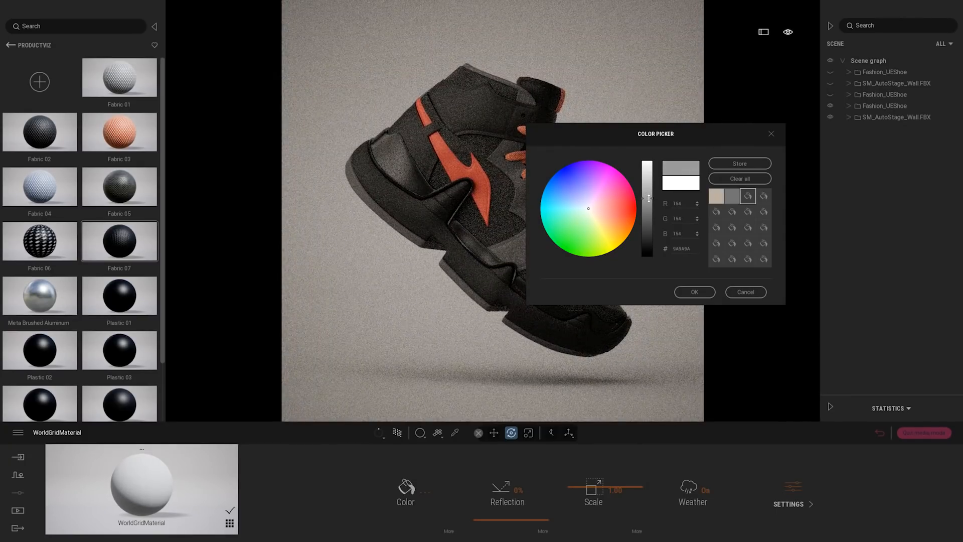
{"action": "left_click", "coordinate": [696, 291]}
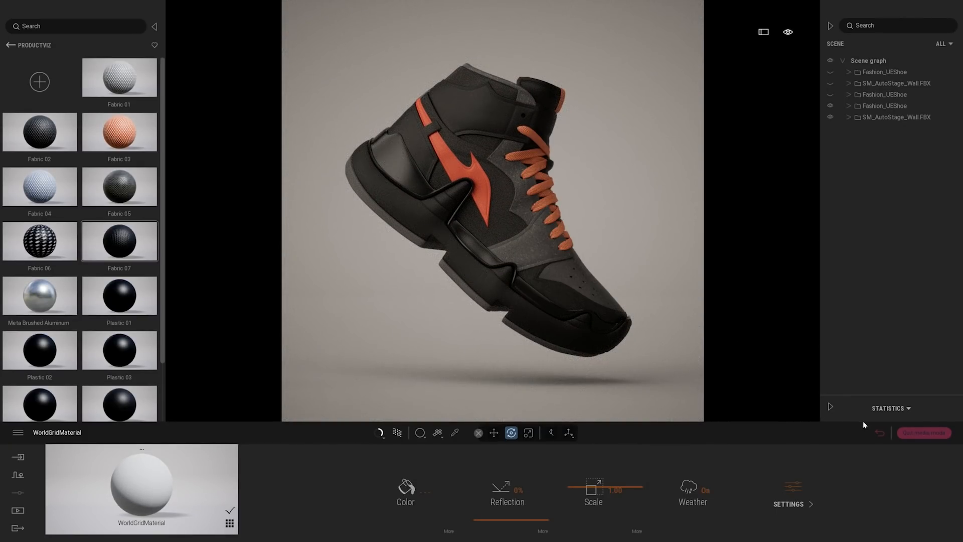
{"action": "left_click", "coordinate": [881, 432]}
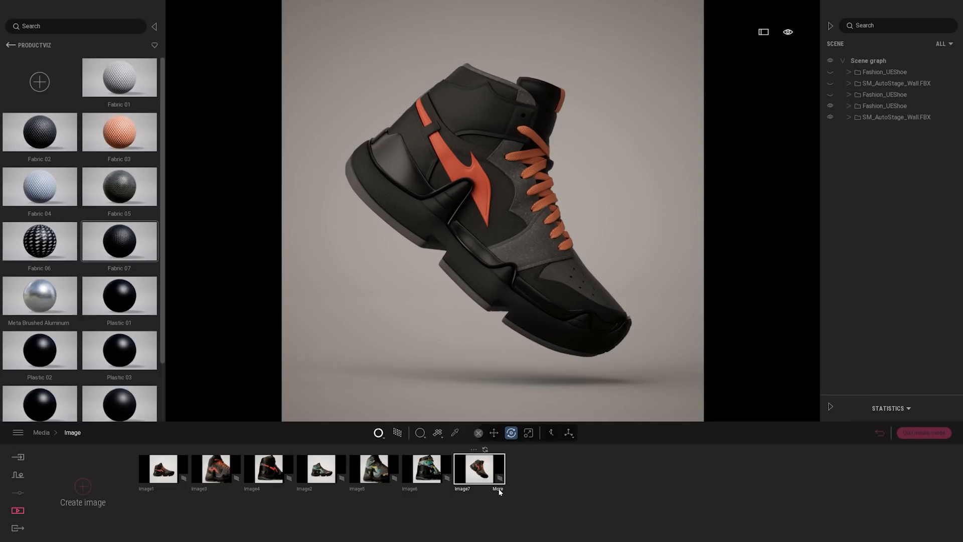
Load the custom metal environment EXR file as the skydome in Image7's lighting settings
{"action": "left_click", "coordinate": [498, 489]}
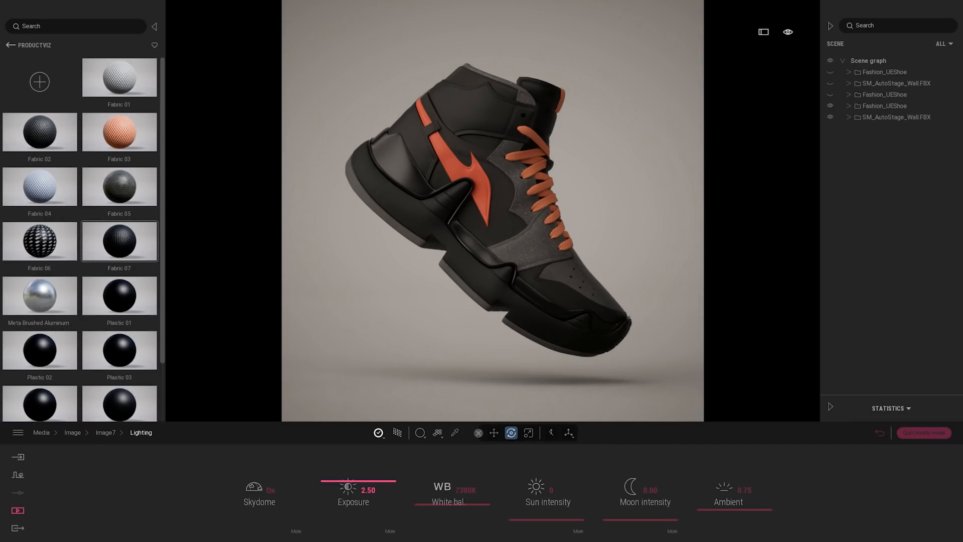
{"action": "left_click", "coordinate": [296, 530]}
{"action": "left_click", "coordinate": [279, 501]}
{"action": "left_click", "coordinate": [203, 414]}
{"action": "double_click", "coordinate": [319, 79]}
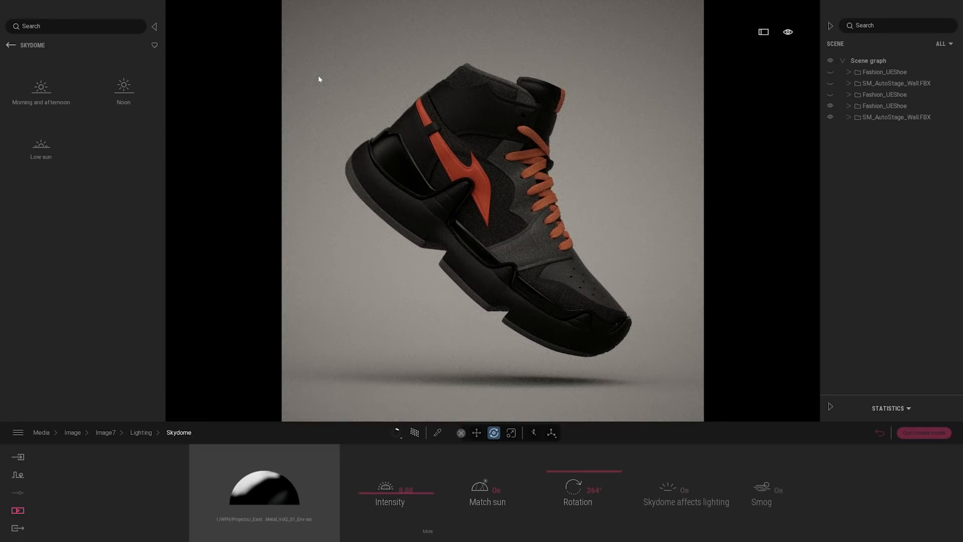
Add an area light from the lights library to the stage near the floating shoe
{"action": "left_click", "coordinate": [11, 45]}
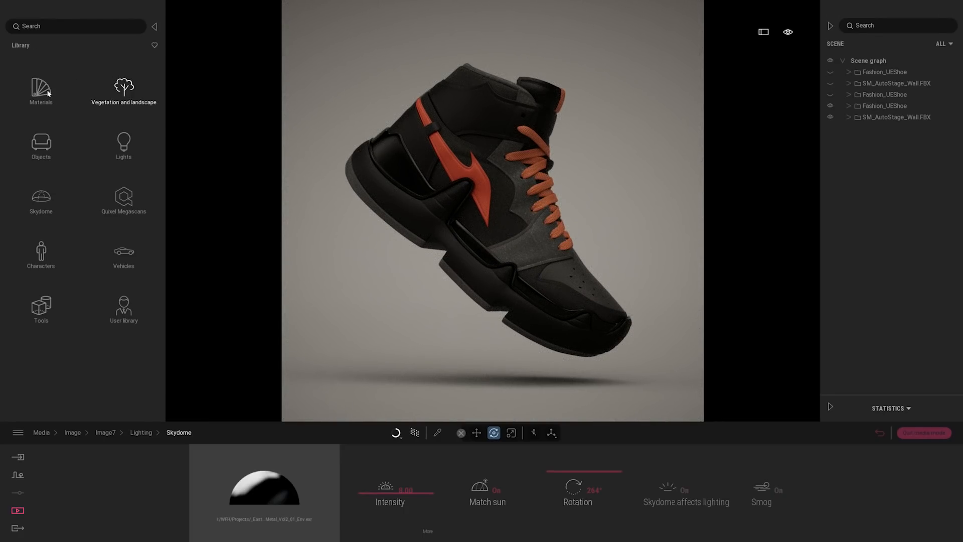
{"action": "left_click", "coordinate": [124, 144]}
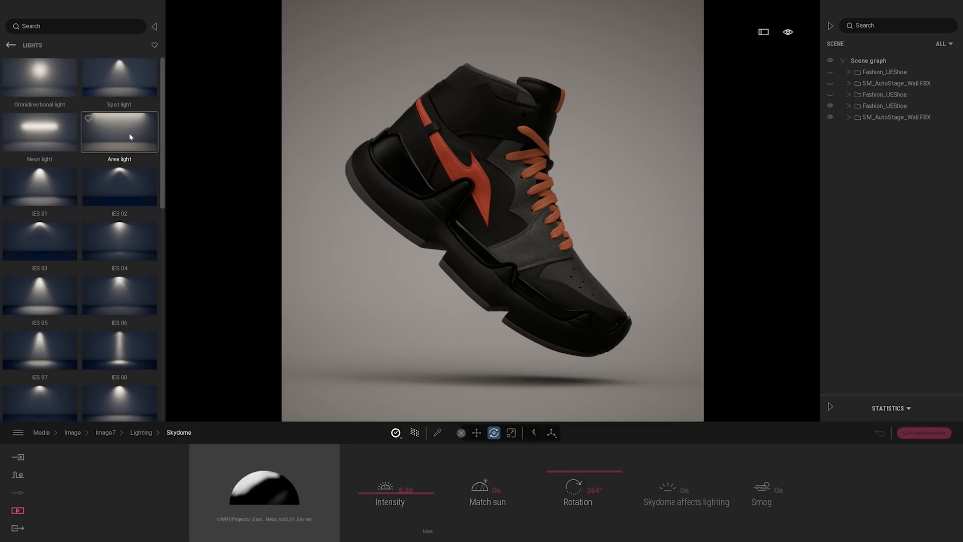
{"action": "left_click_drag", "start_coordinate": [121, 129], "coordinate": [494, 378]}
{"action": "right_click_drag", "start_coordinate": [495, 378], "coordinate": [601, 245]}
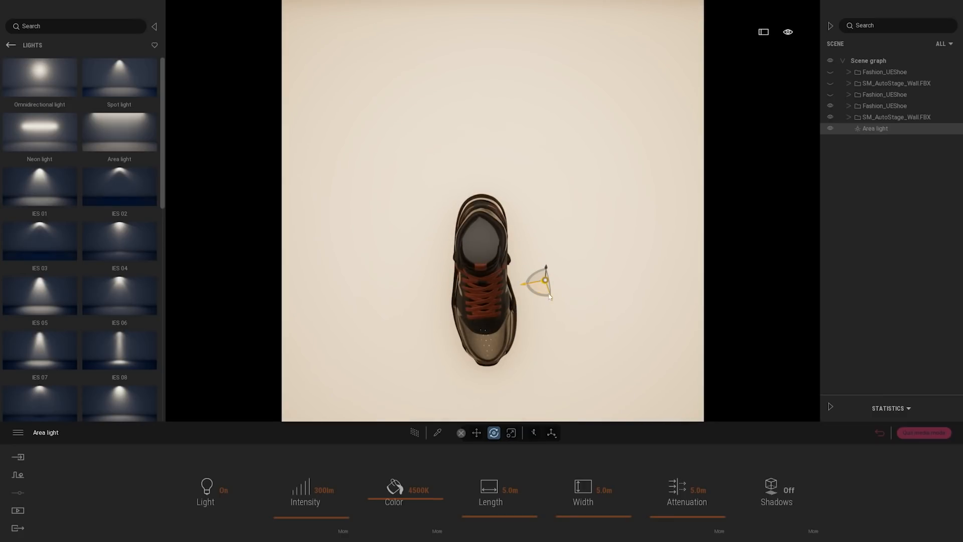
Align the area light with the shoe and raise it well above the shoe
{"action": "left_click_drag", "start_coordinate": [542, 290], "coordinate": [478, 282]}
{"action": "right_click_drag", "start_coordinate": [479, 282], "coordinate": [507, 324]}
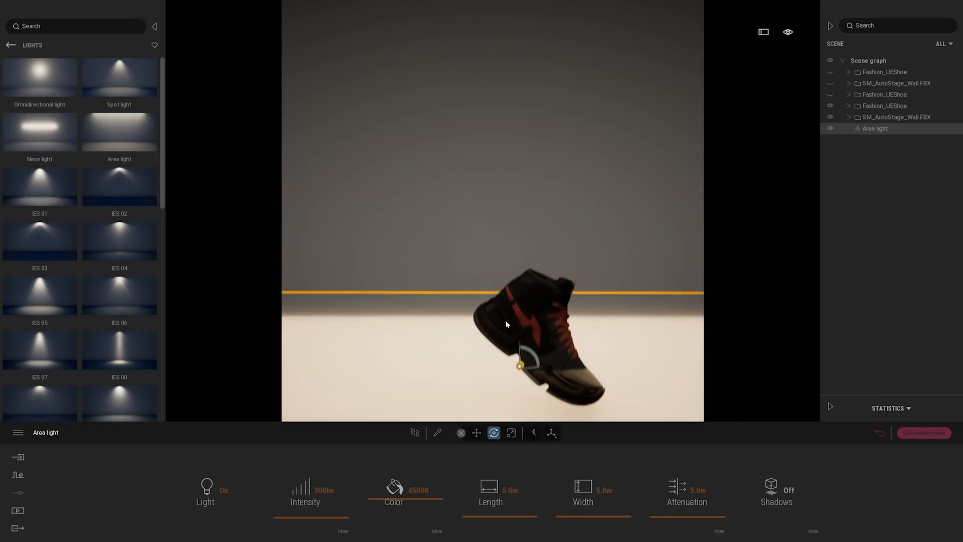
{"action": "left_click_drag", "start_coordinate": [542, 357], "coordinate": [544, 94]}
{"action": "right_click_drag", "start_coordinate": [543, 94], "coordinate": [519, 143]}
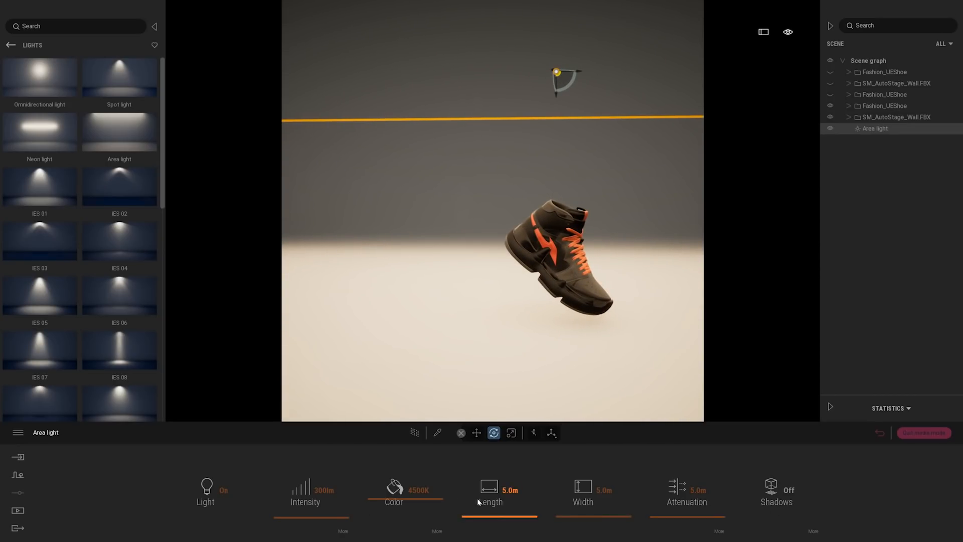
Set the area light's length to 0.2 m and reduce its width to form a narrow strip over the shoe
{"action": "right_click_drag", "start_coordinate": [621, 309], "coordinate": [617, 292]}
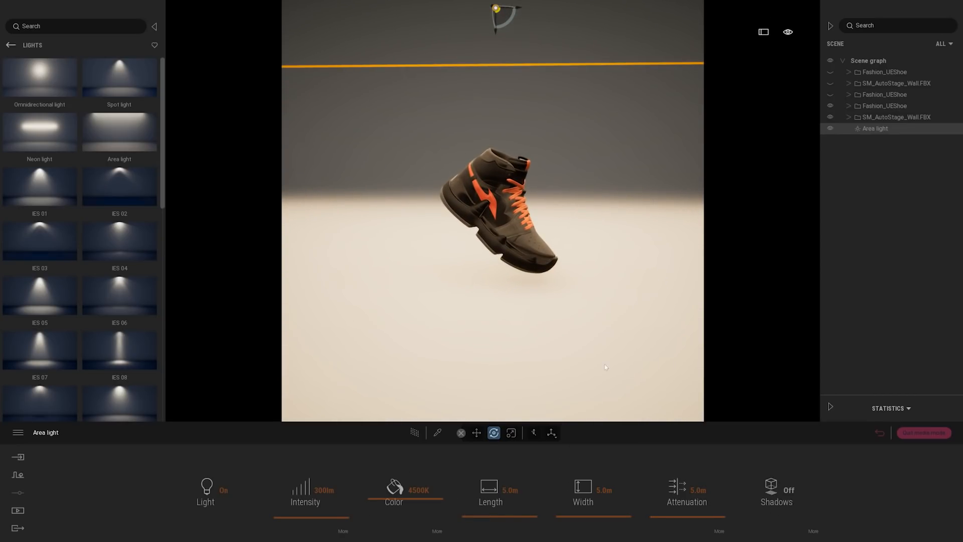
{"action": "left_click", "coordinate": [510, 490]}
{"action": "type", "text": "0"}
{"action": "key", "text": "Return"}
{"action": "key", "text": "Return"}
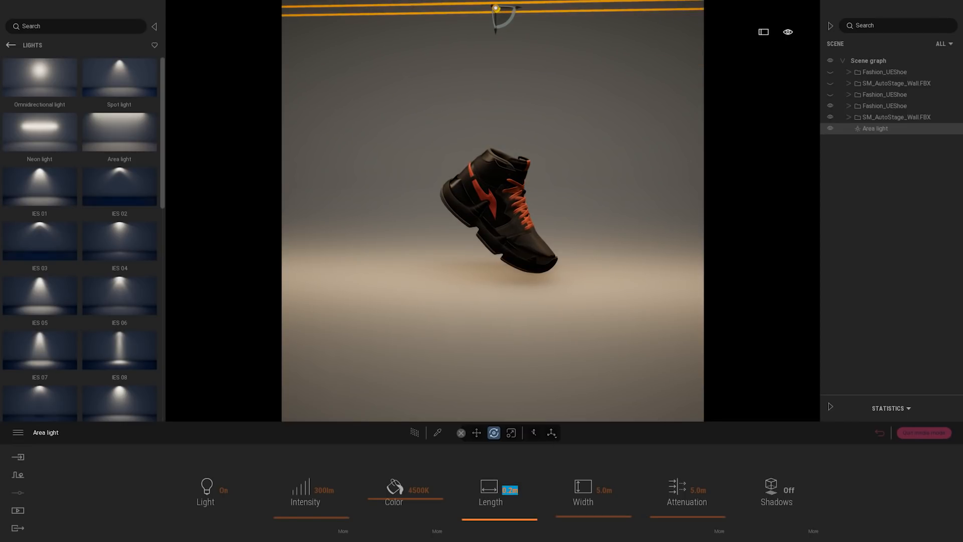
{"action": "left_click", "coordinate": [603, 490]}
{"action": "type", "text": "1"}
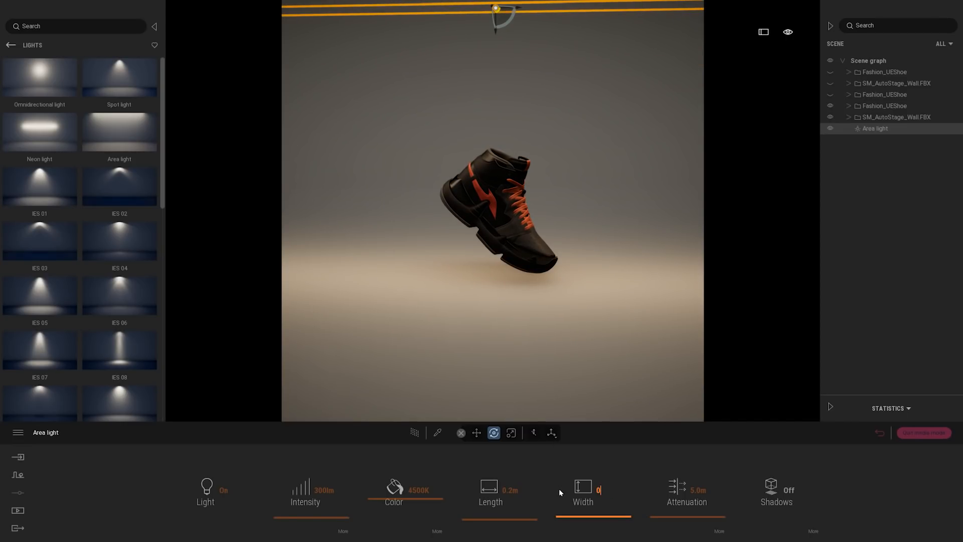
{"action": "key", "text": "Return"}
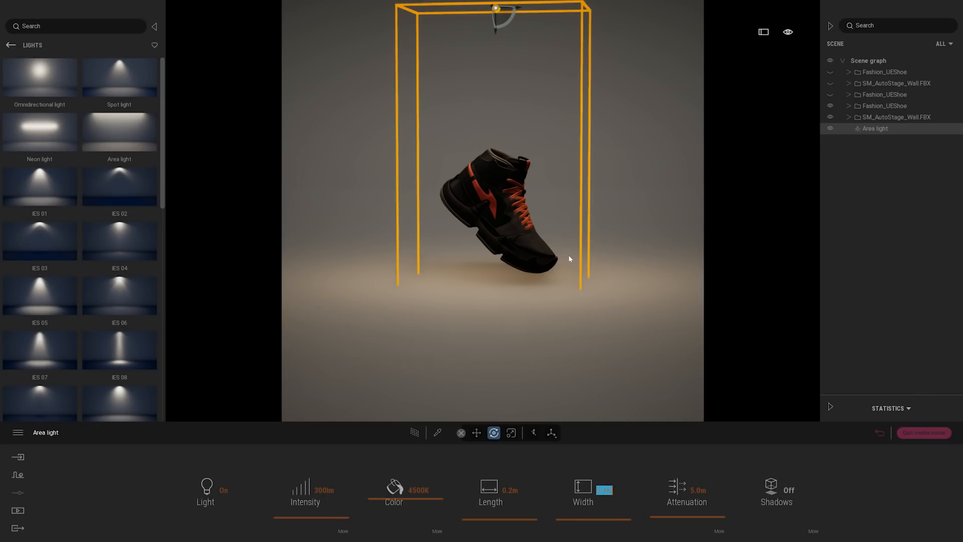
Turn on shadows for the area light above the floating shoe
{"action": "right_click_drag", "start_coordinate": [568, 256], "coordinate": [582, 200]}
{"action": "left_click_drag", "start_coordinate": [568, 184], "coordinate": [558, 185]}
{"action": "right_click_drag", "start_coordinate": [557, 184], "coordinate": [539, 160]}
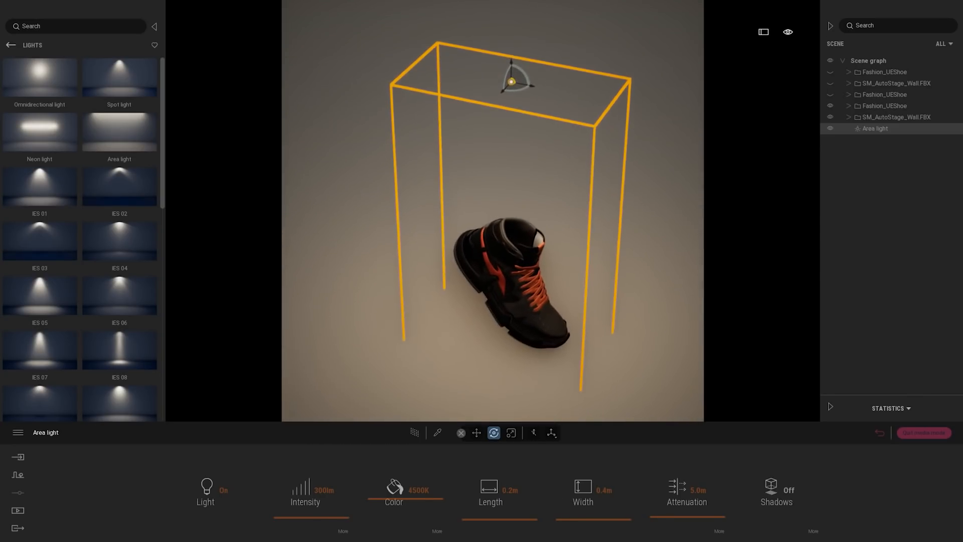
{"action": "left_click", "coordinate": [785, 488]}
{"action": "right_click_drag", "start_coordinate": [648, 363], "coordinate": [609, 345]}
{"action": "middle_click_drag", "start_coordinate": [465, 316], "coordinate": [546, 266]}
{"action": "scroll", "coordinate": [547, 265], "scroll_direction": "down", "scroll_amount": 3}
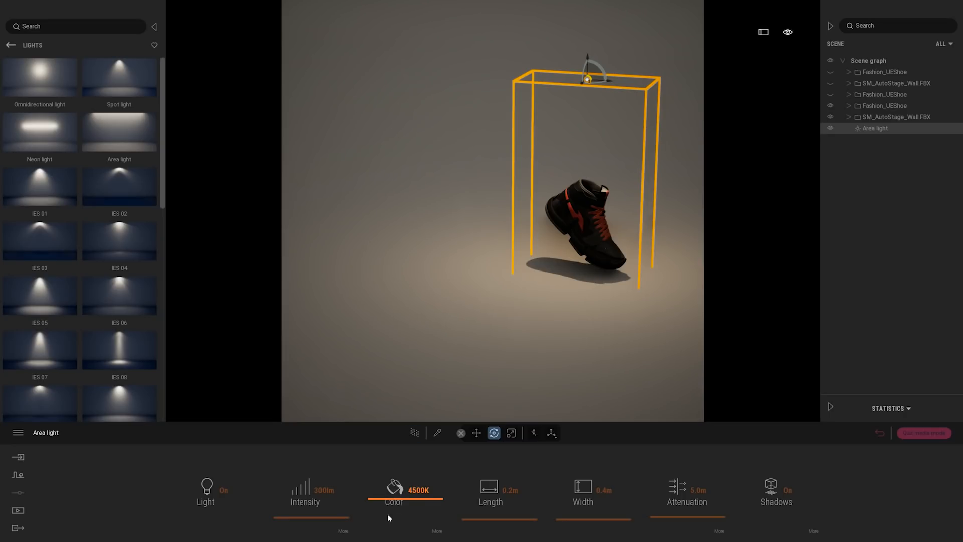
Set the area light's color temperature to 6500K and preview the shoe with path tracing
{"action": "left_click_drag", "start_coordinate": [391, 502], "coordinate": [387, 484]}
{"action": "middle_click_drag", "start_coordinate": [554, 317], "coordinate": [504, 305]}
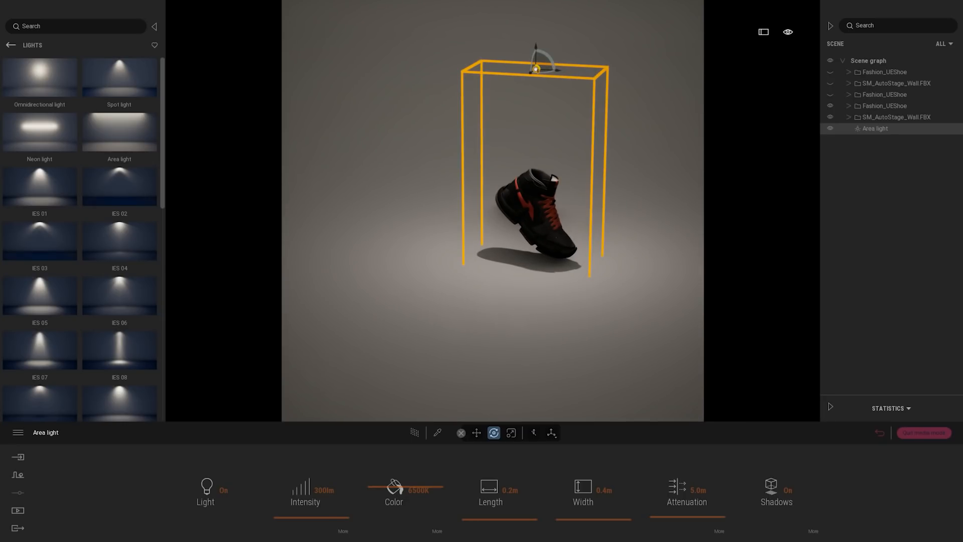
{"action": "scroll", "coordinate": [590, 338], "scroll_direction": "up", "scroll_amount": 5}
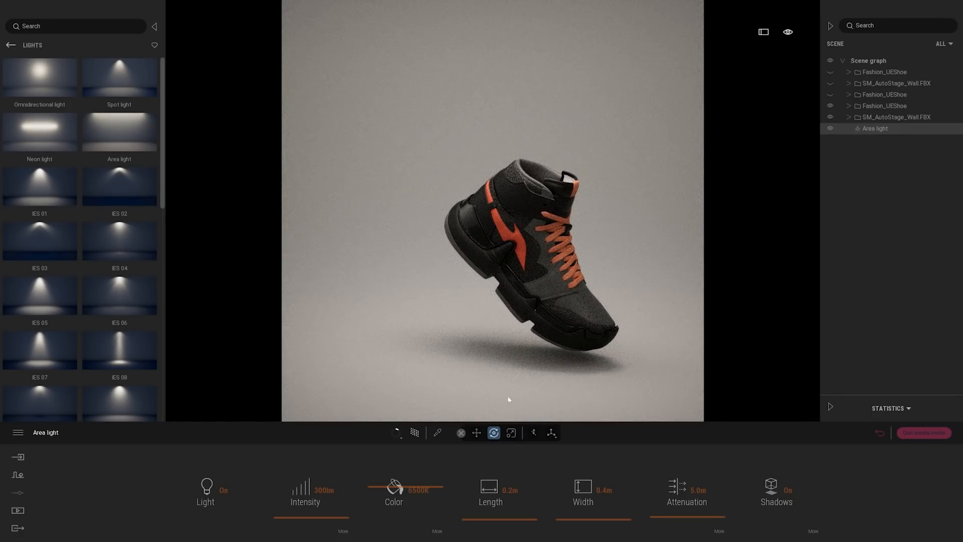
{"action": "left_click", "coordinate": [416, 434]}
Try an intensity of 1000 lm on the area light and settle on 1300 lm
{"action": "key", "text": "ctrl+a"}
{"action": "type", "text": "1000"}
{"action": "key", "text": "Return"}
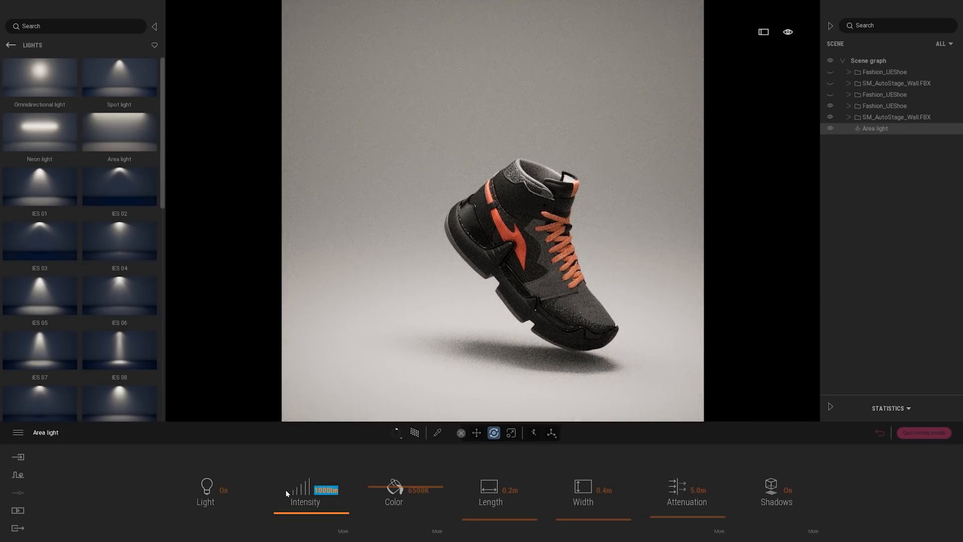
{"action": "type", "text": "1300"}
{"action": "key", "text": "Return"}
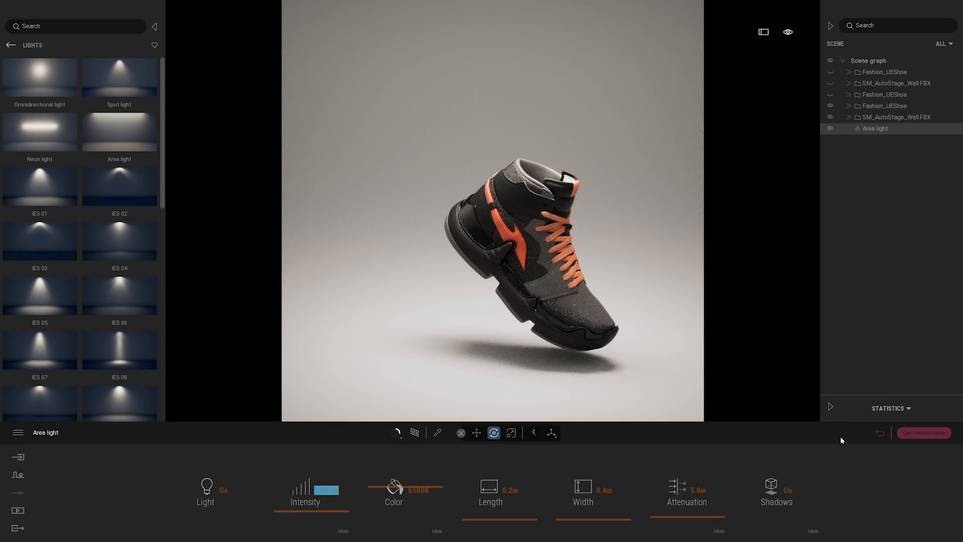
Open the renderer settings of Image7 and turn off the denoiser
{"action": "left_click", "coordinate": [878, 433]}
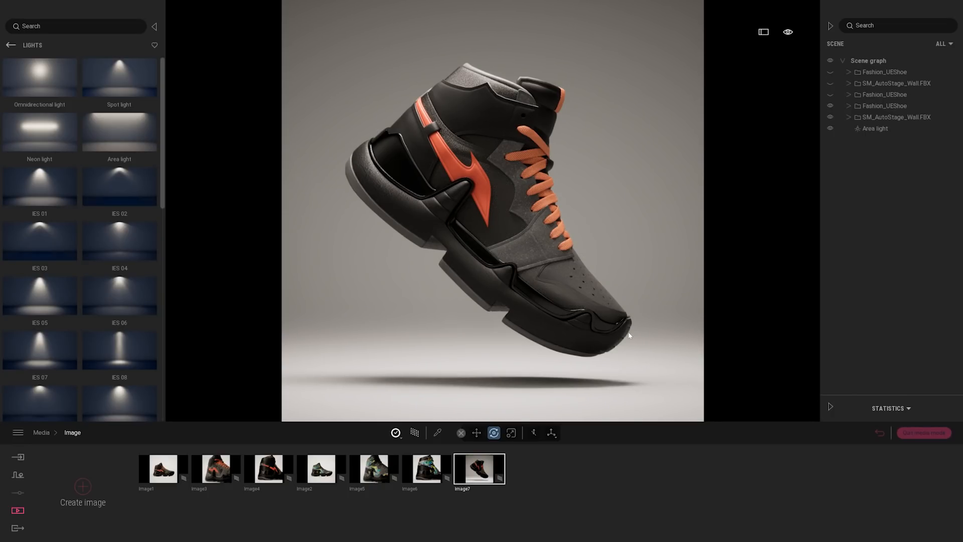
{"action": "double_click", "coordinate": [499, 488]}
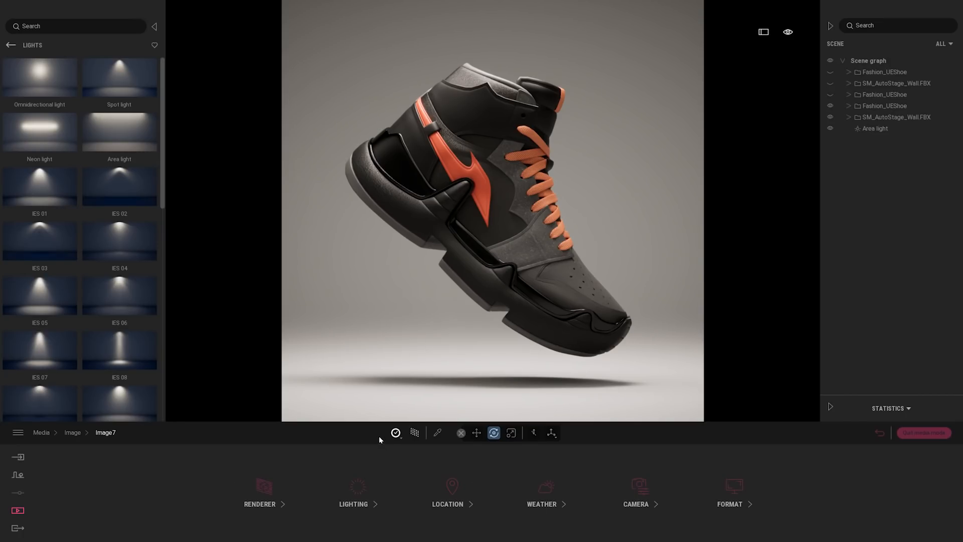
{"action": "left_click", "coordinate": [395, 433]}
{"action": "left_click", "coordinate": [260, 502]}
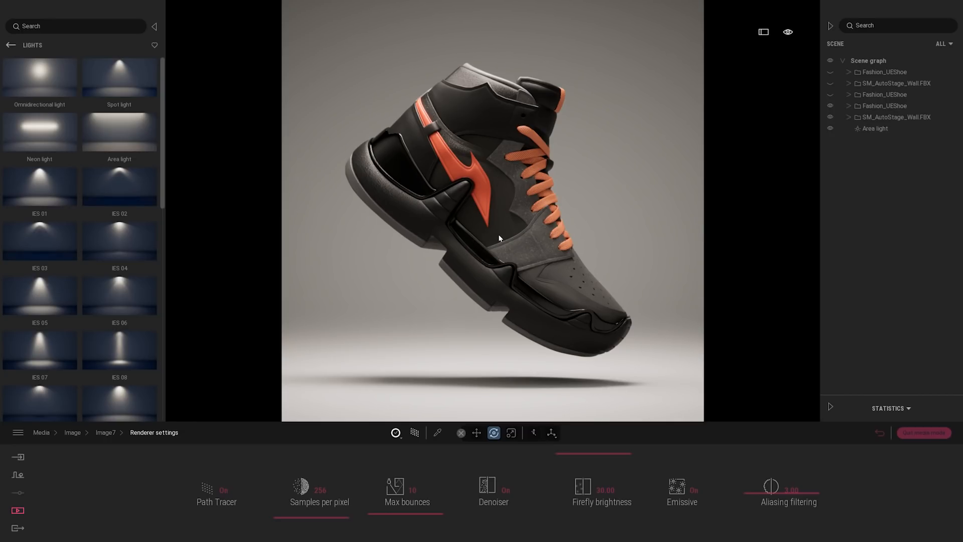
{"action": "left_click", "coordinate": [504, 493]}
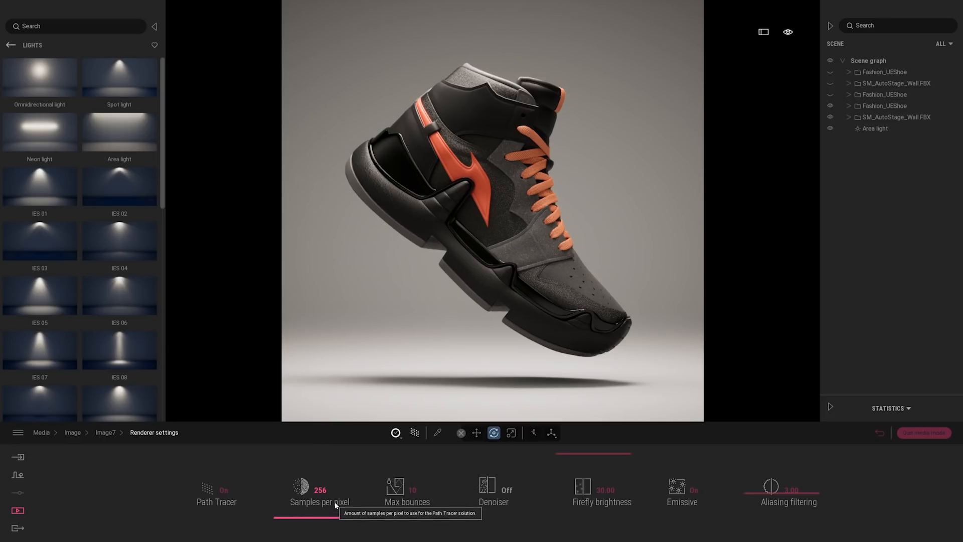
Set Image7's path tracer to 1024 samples per pixel and lower the aliasing filtering to 1.00
{"action": "left_click", "coordinate": [278, 490]}
{"action": "type", "text": "1024"}
{"action": "key", "text": "Return"}
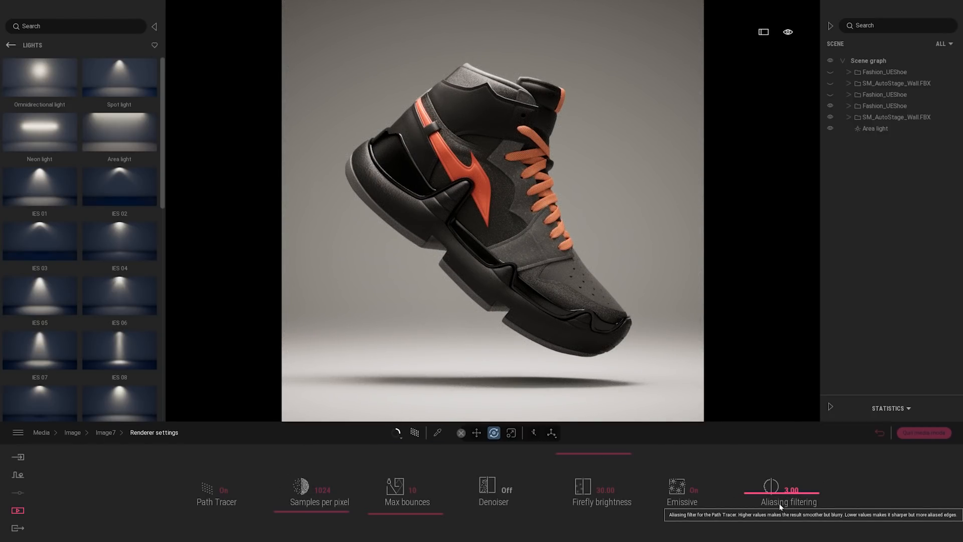
{"action": "left_click_drag", "start_coordinate": [764, 497], "coordinate": [768, 531]}
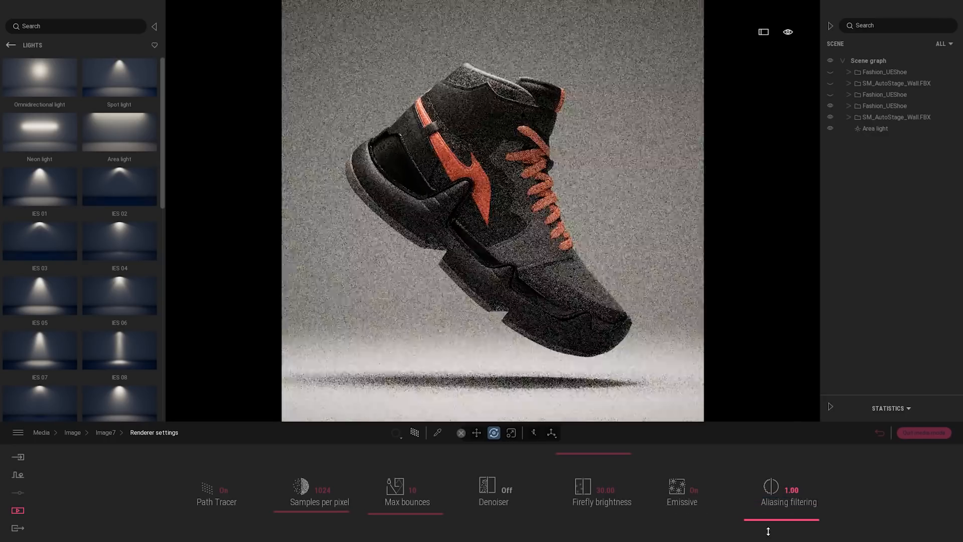